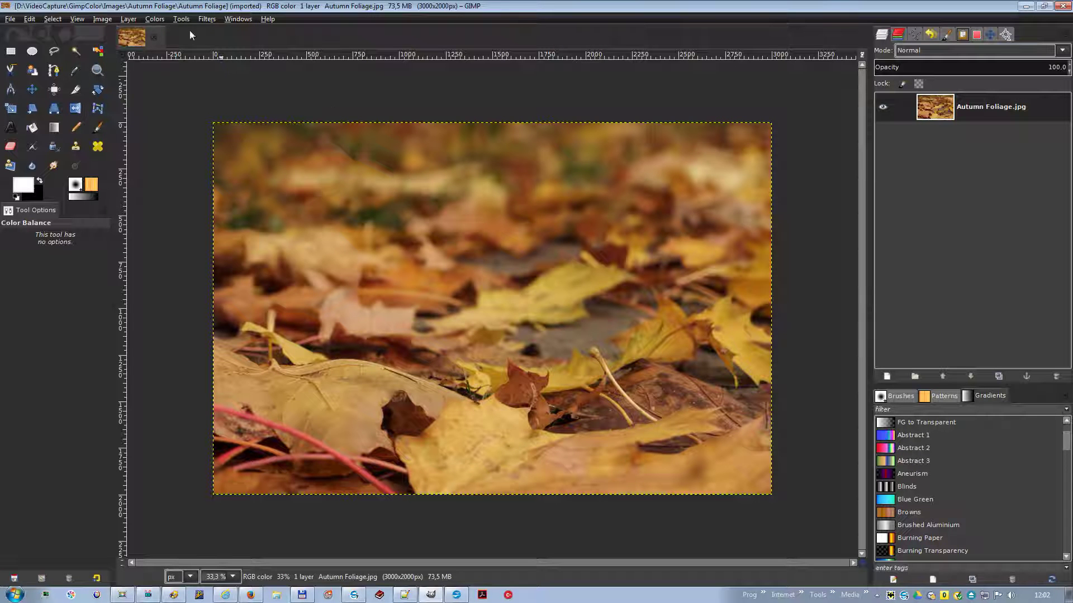
Apply Color Balance to the midtones with Red 40 and Blue -60, keeping Preserve luminosity on.
click(162, 21)
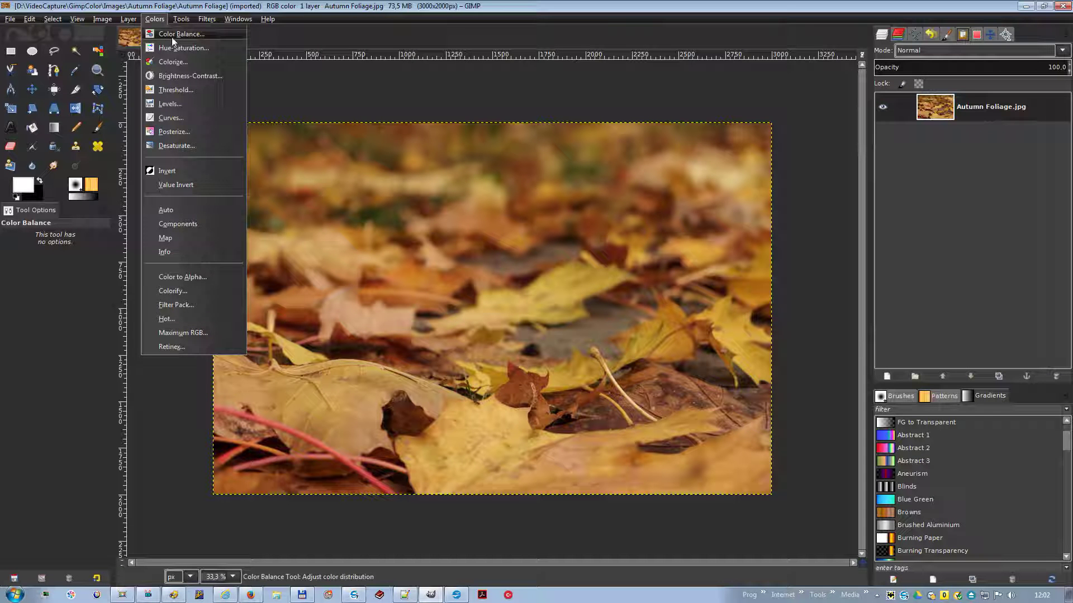
click(174, 35)
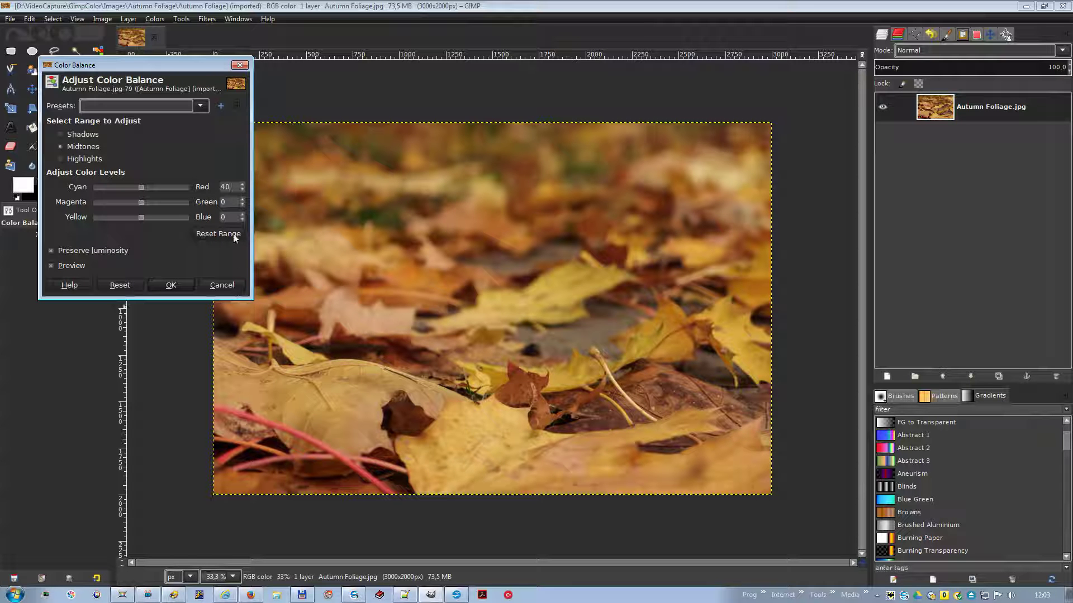
click(229, 216)
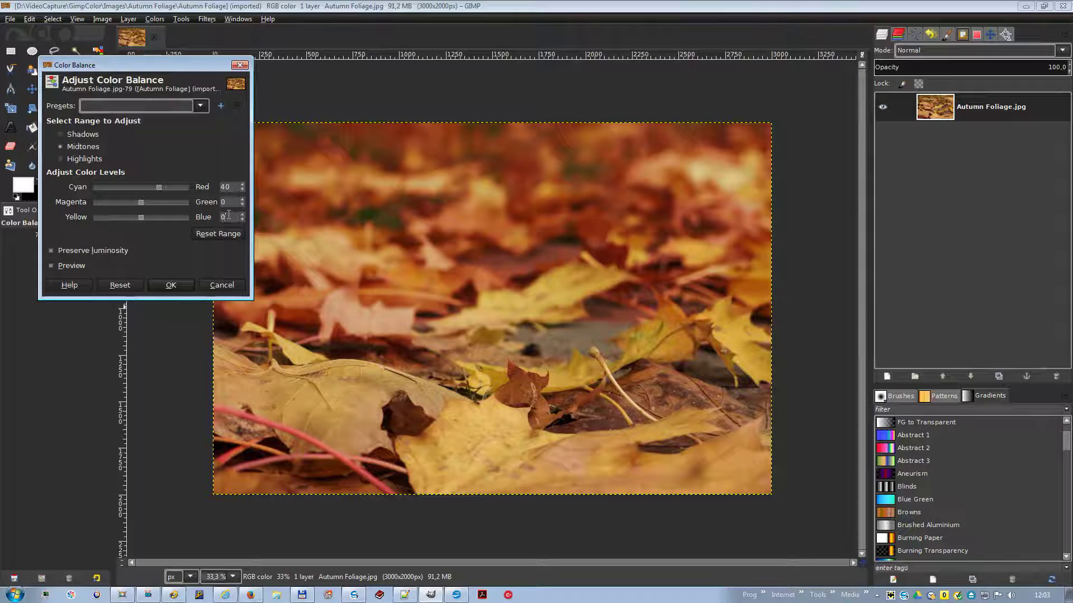
key(BackSpace)
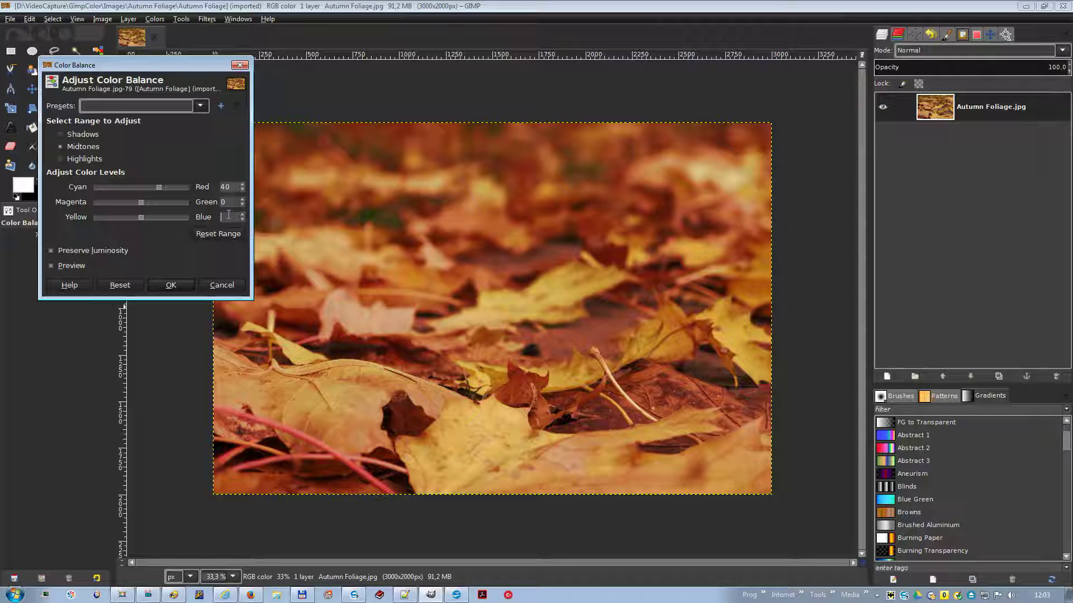
text(-60)
click(231, 202)
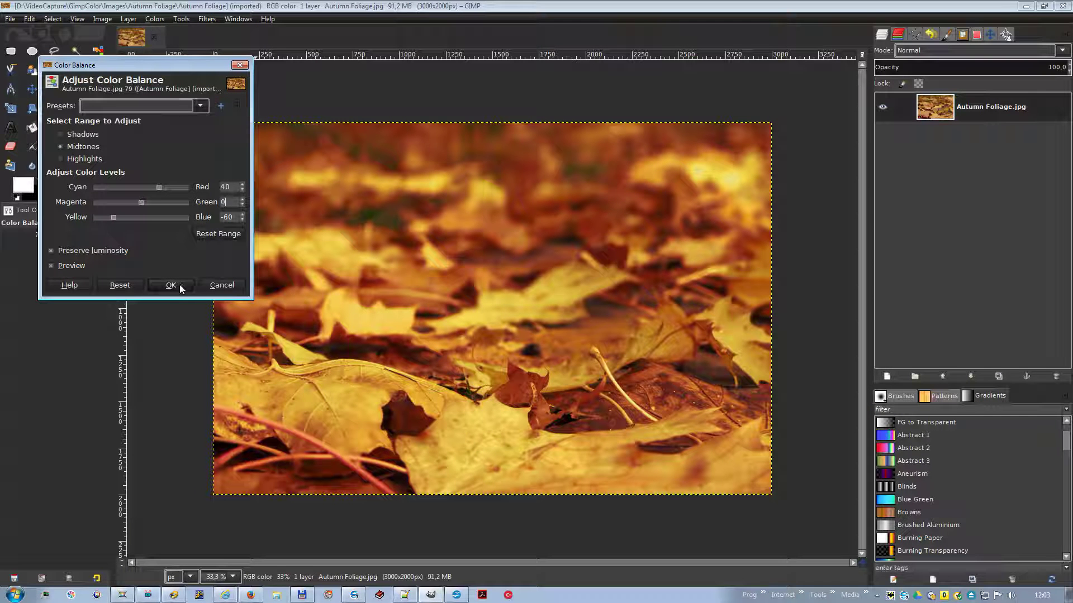
click(120, 251)
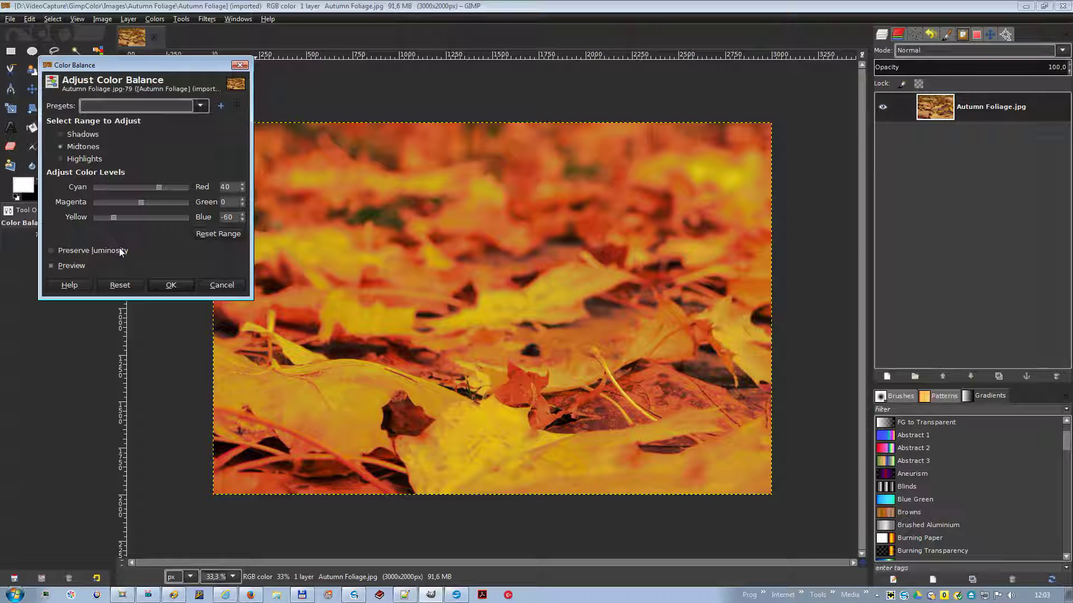
click(119, 248)
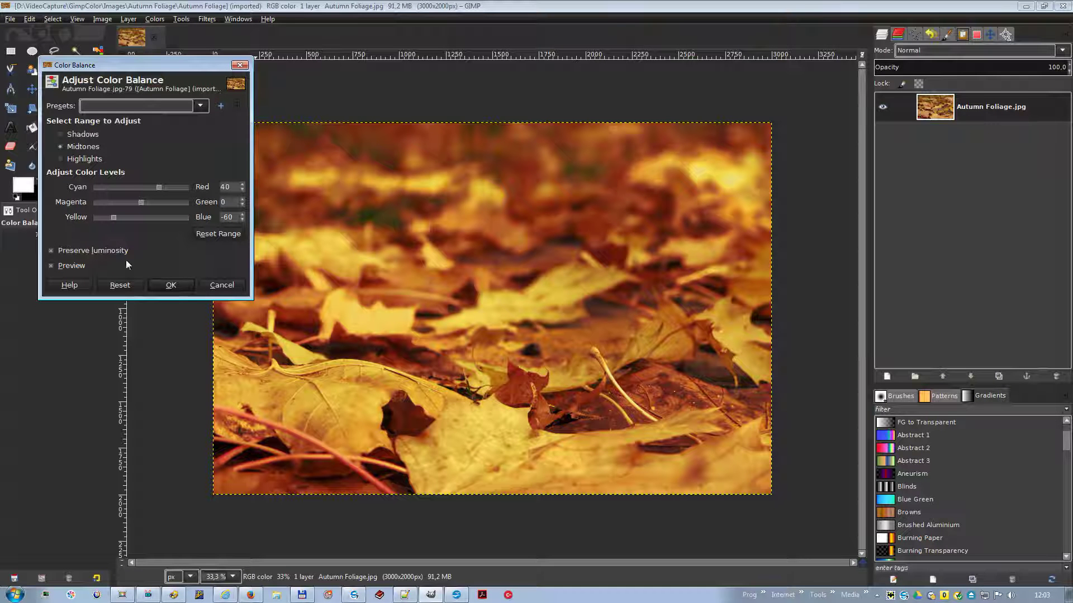
click(164, 284)
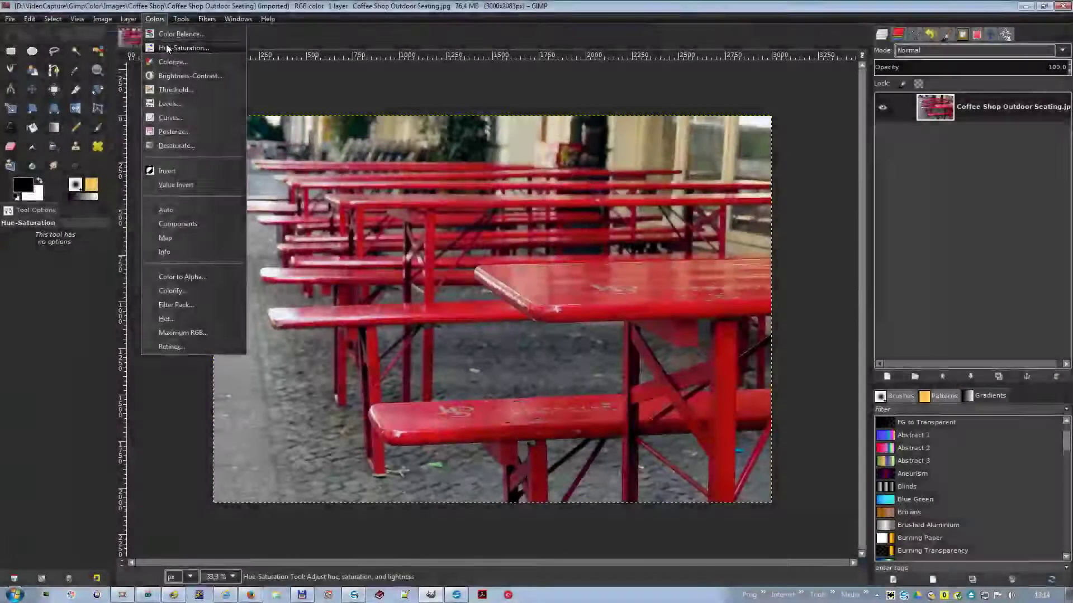
Open the Hue-Saturation dialog for the Coffee Shop Outdoor Seating photo.
click(167, 47)
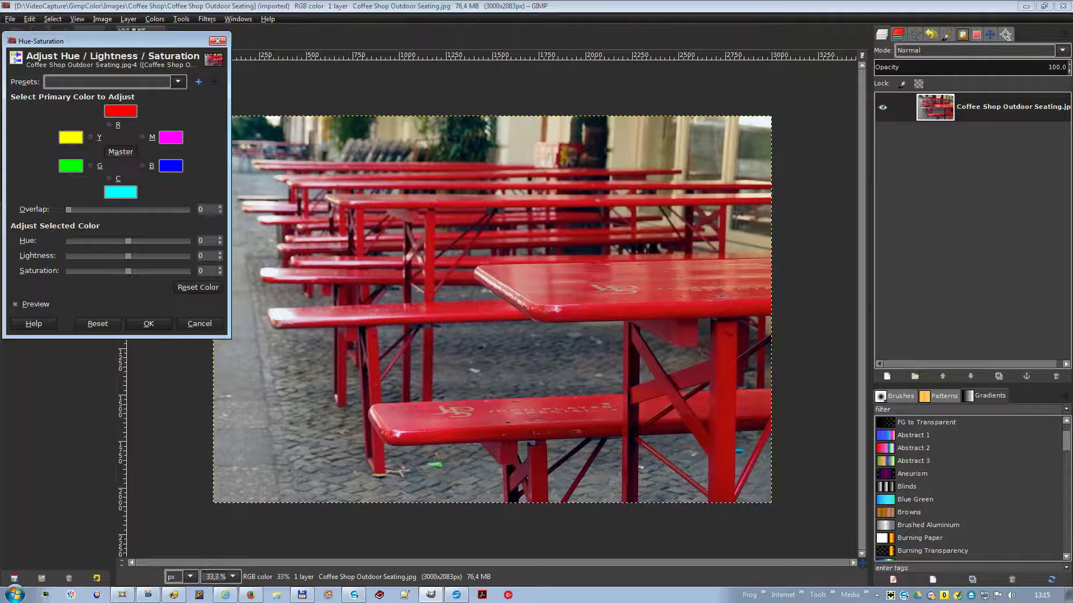
Apply Hue-Saturation to the coffee shop photo with Lightness 40 and Saturation 25.
text(40)
key(Return)
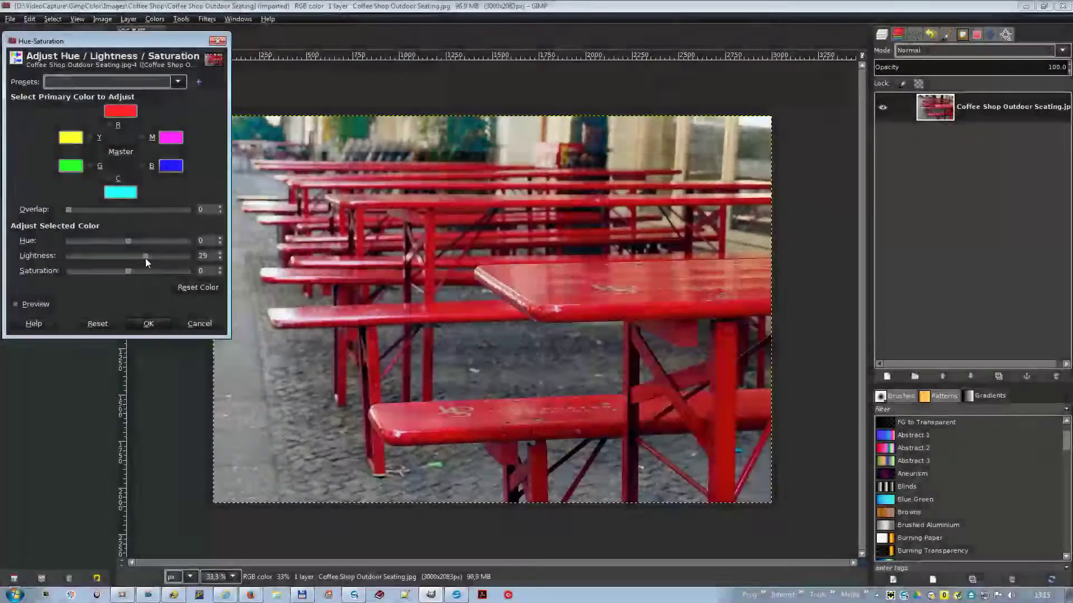
drag(148, 258, 152, 260)
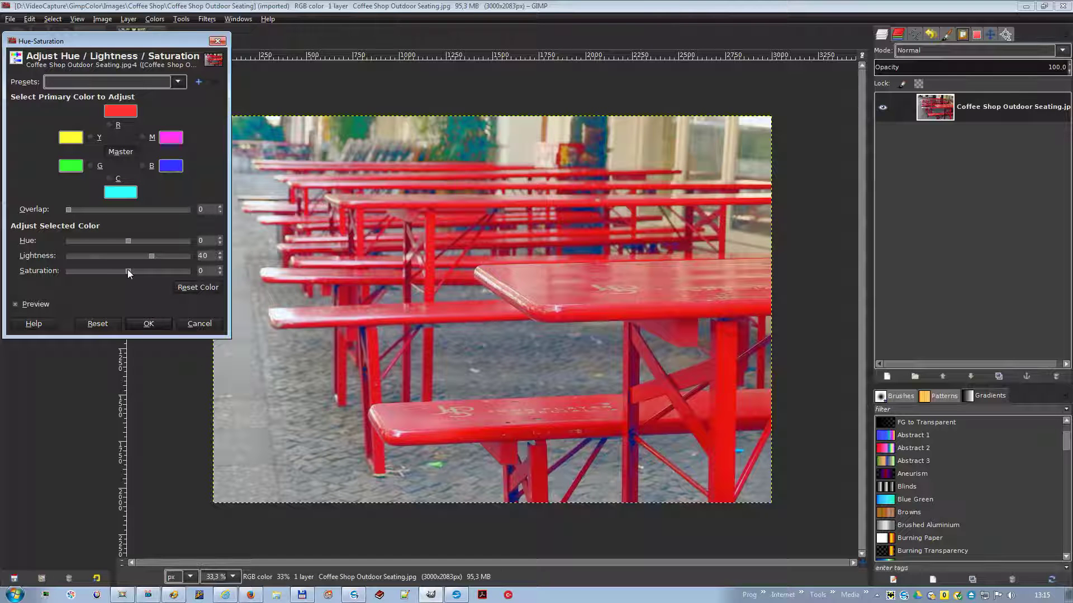
drag(127, 269, 143, 269)
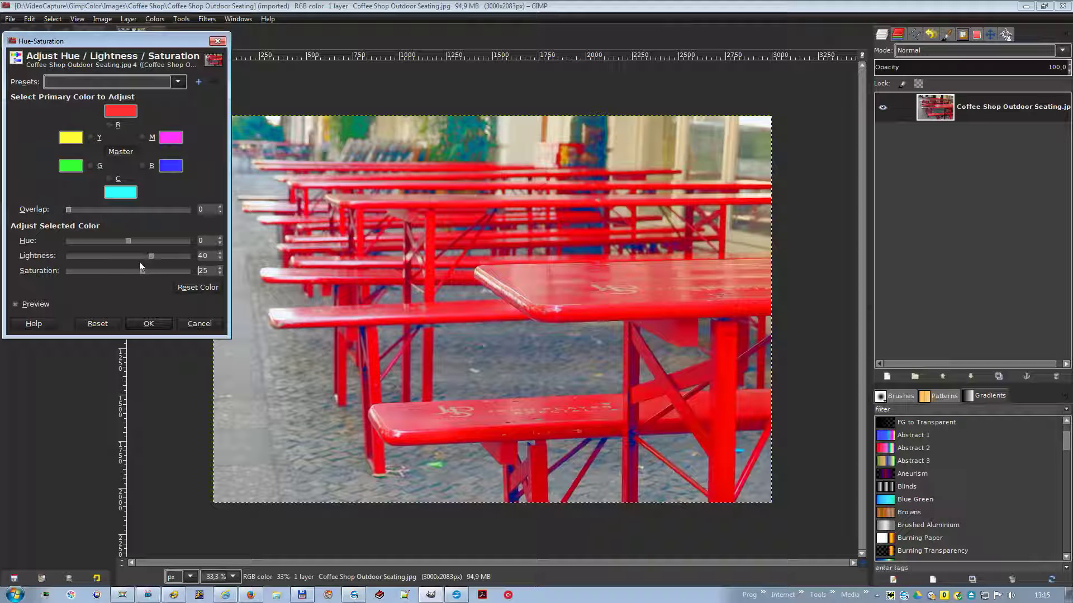
click(147, 324)
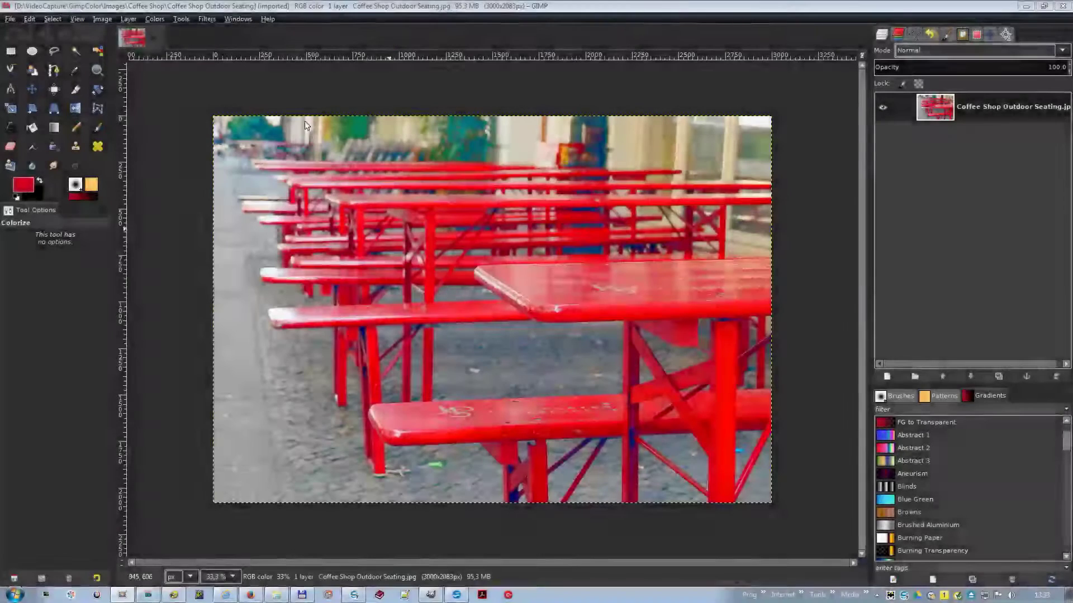
Apply a red Colorize tint with Hue 0, Saturation 65 and Lightness 15.
click(161, 18)
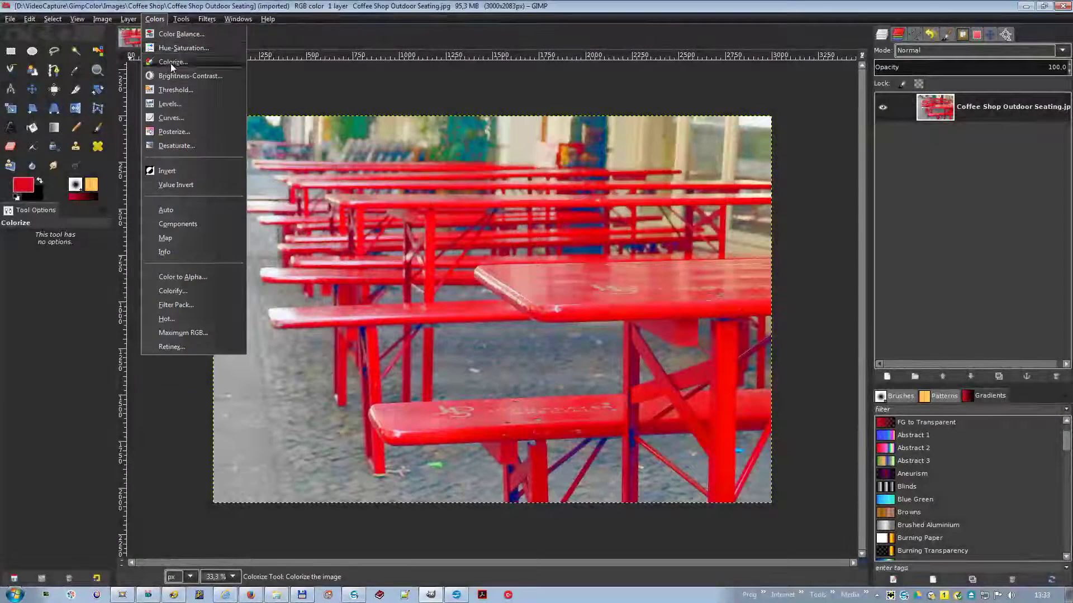
click(170, 62)
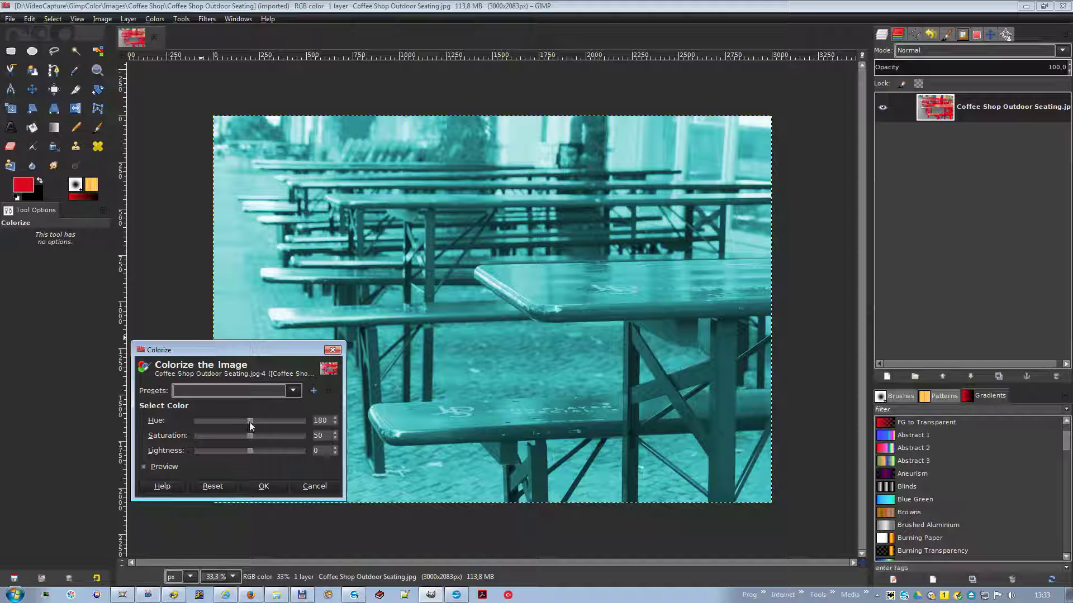
mouse_move(250, 423)
mouse_down()
mouse_move(196, 421)
mouse_move(260, 438)
mouse_up()
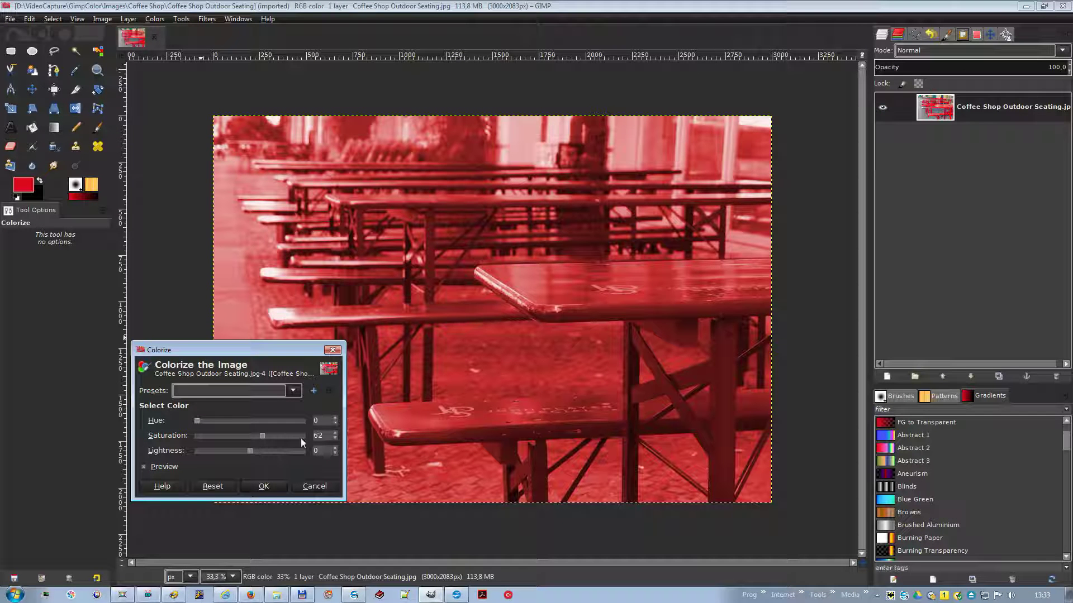
scroll(337, 436, up, 3)
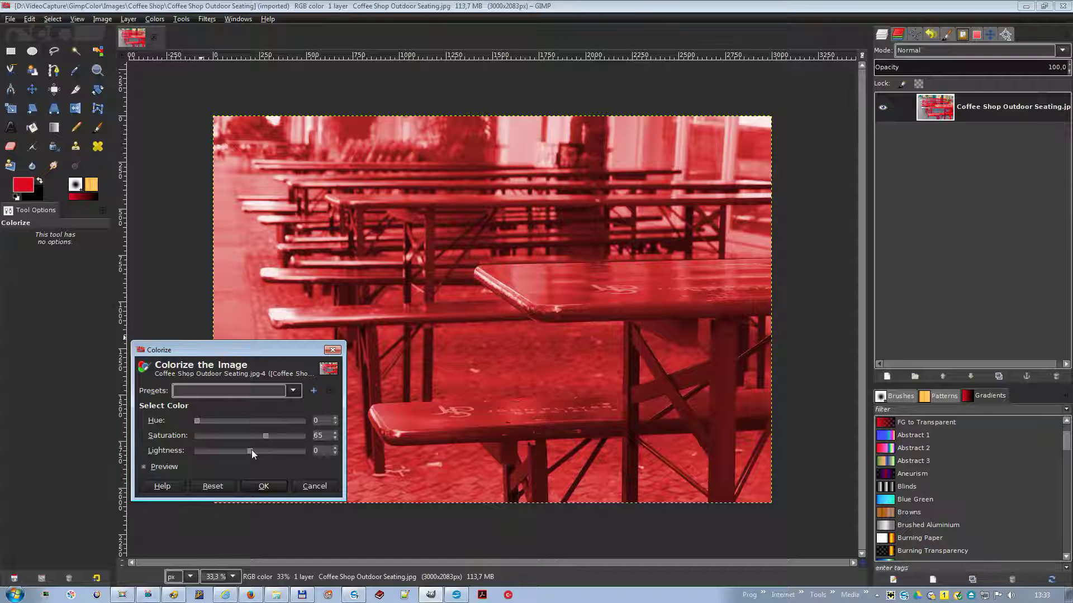
mouse_move(251, 450)
mouse_down()
mouse_move(198, 448)
mouse_move(234, 451)
mouse_up()
drag(247, 451, 257, 451)
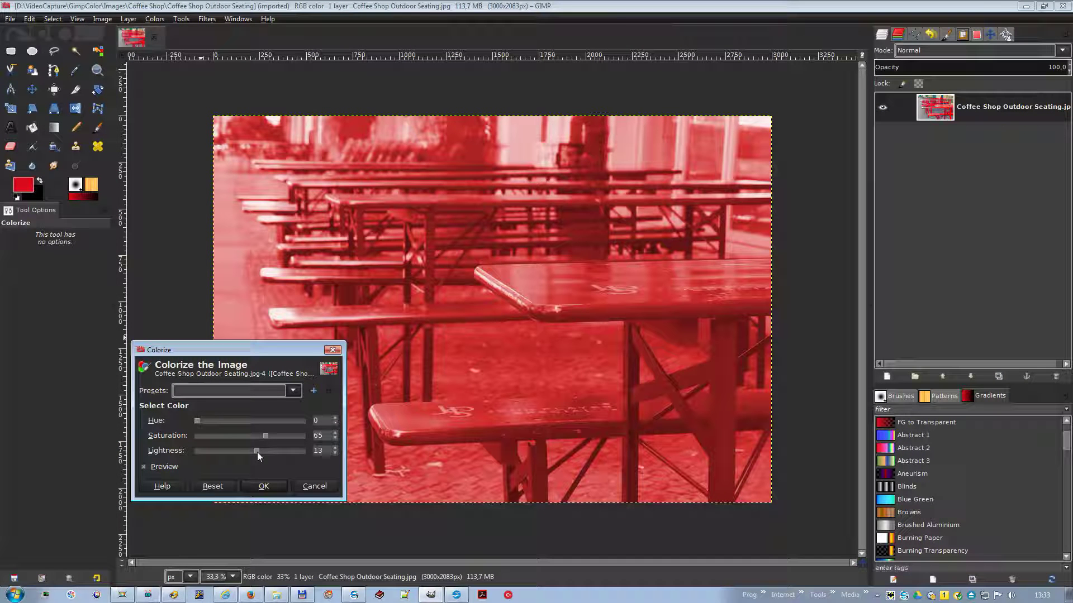
click(334, 447)
click(334, 447)
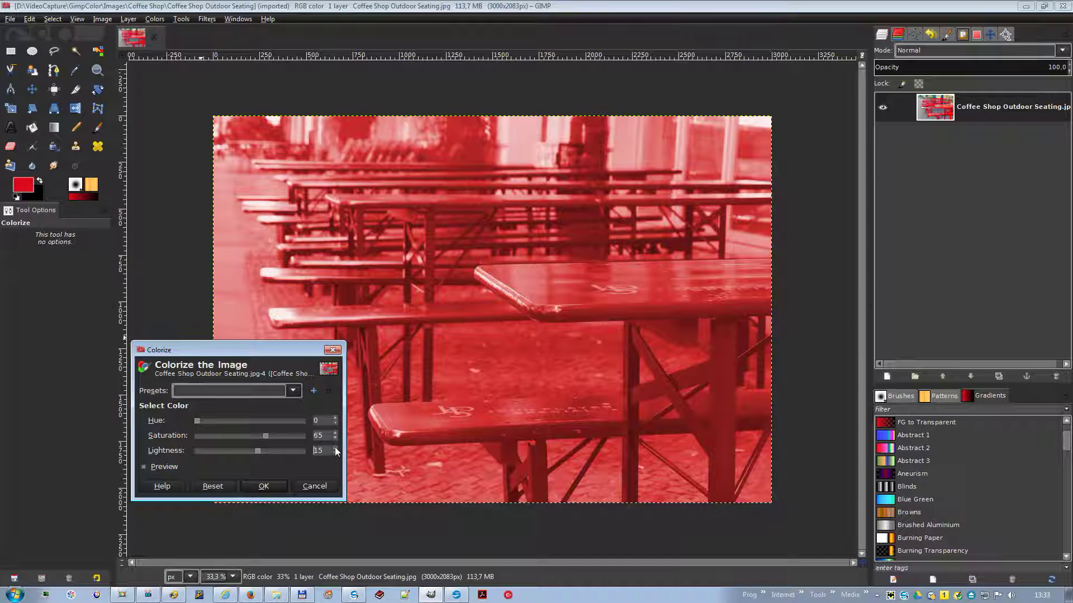
click(274, 488)
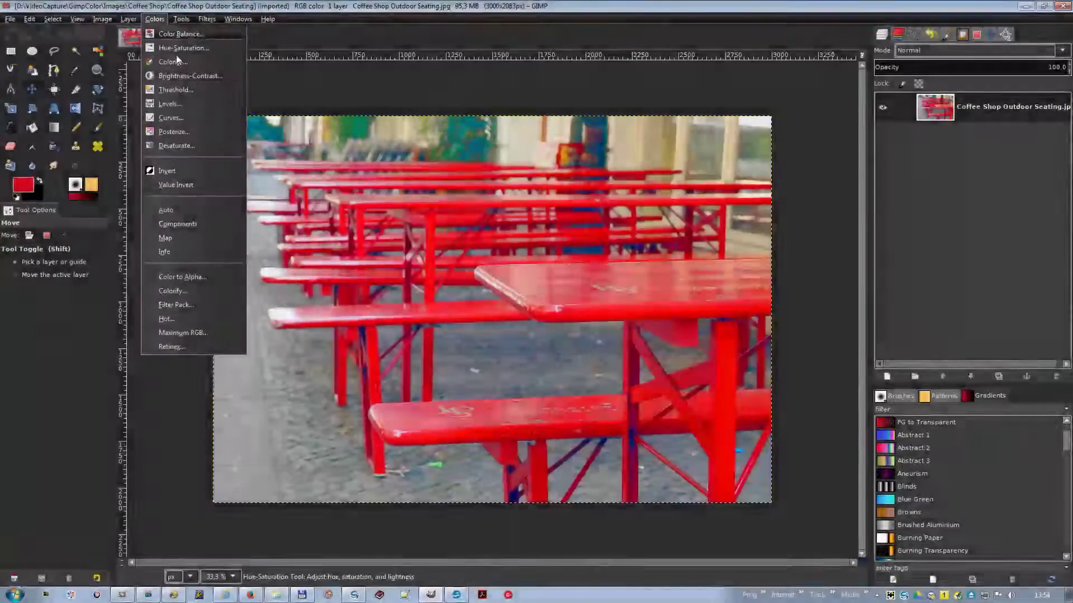
Set Brightness-Contrast on the coffee shop photo to brightness 25 and contrast 5.
click(182, 76)
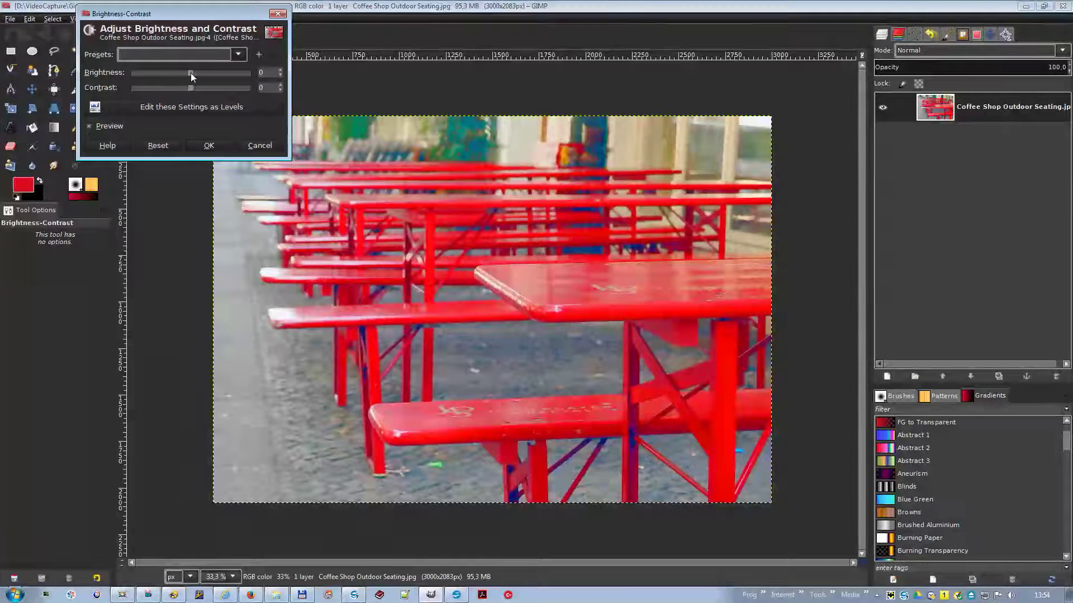
drag(190, 73, 217, 88)
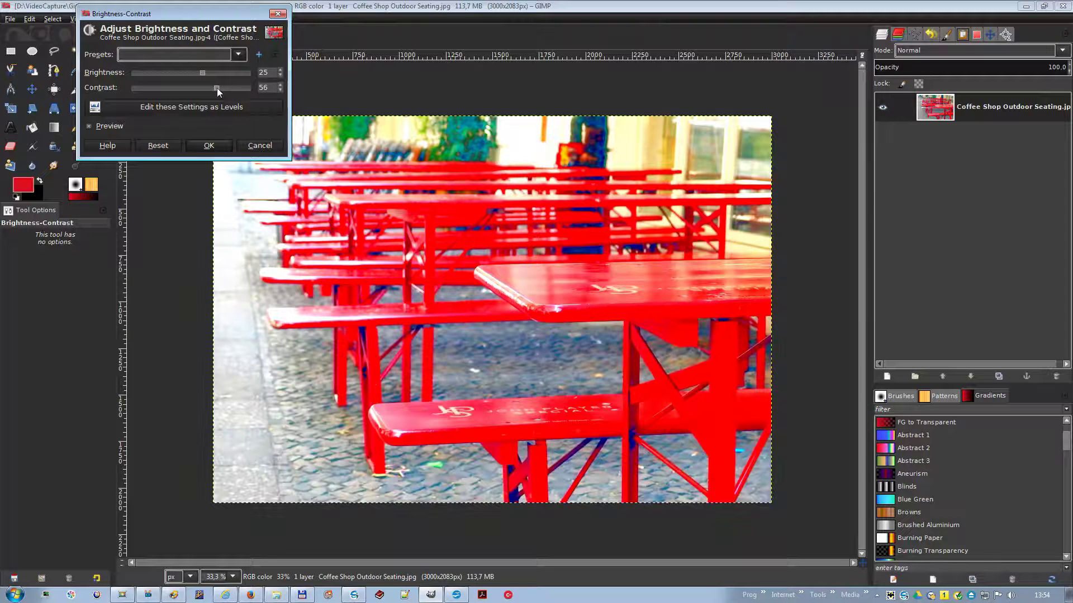
click(279, 85)
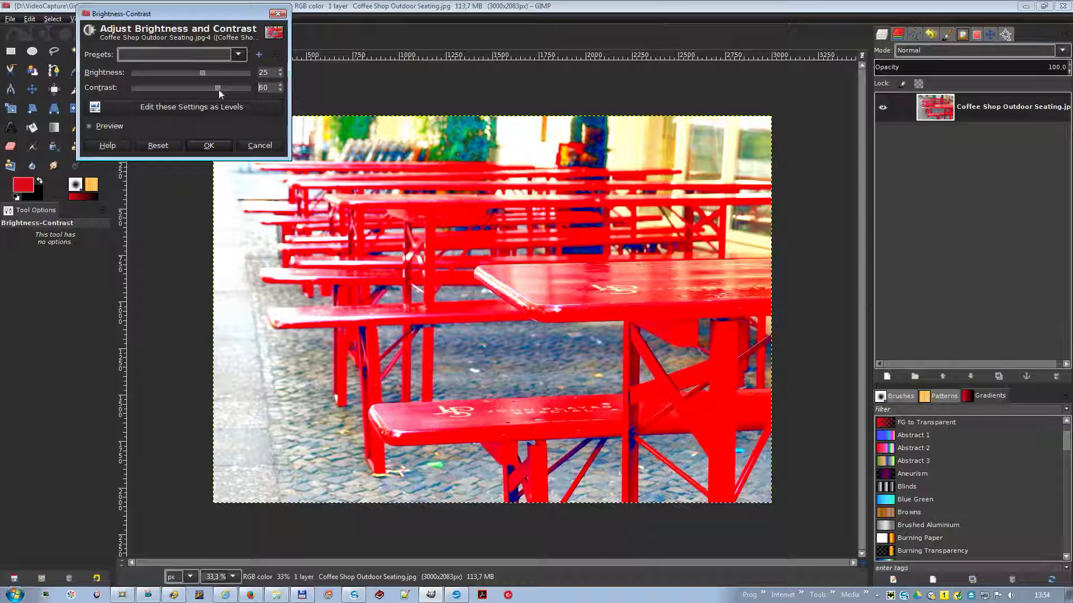
drag(217, 89, 189, 85)
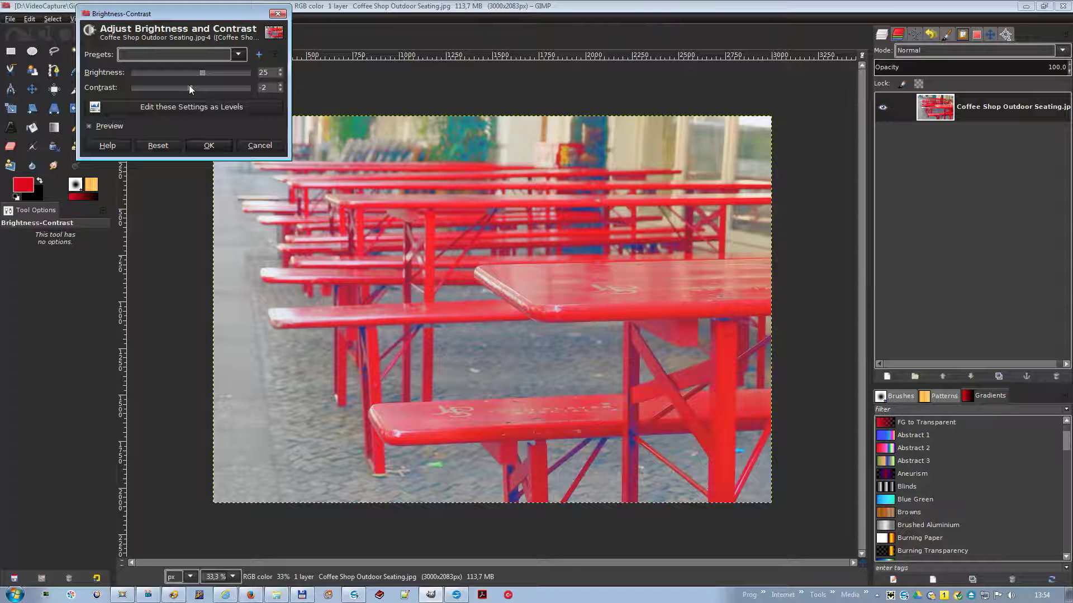
click(282, 85)
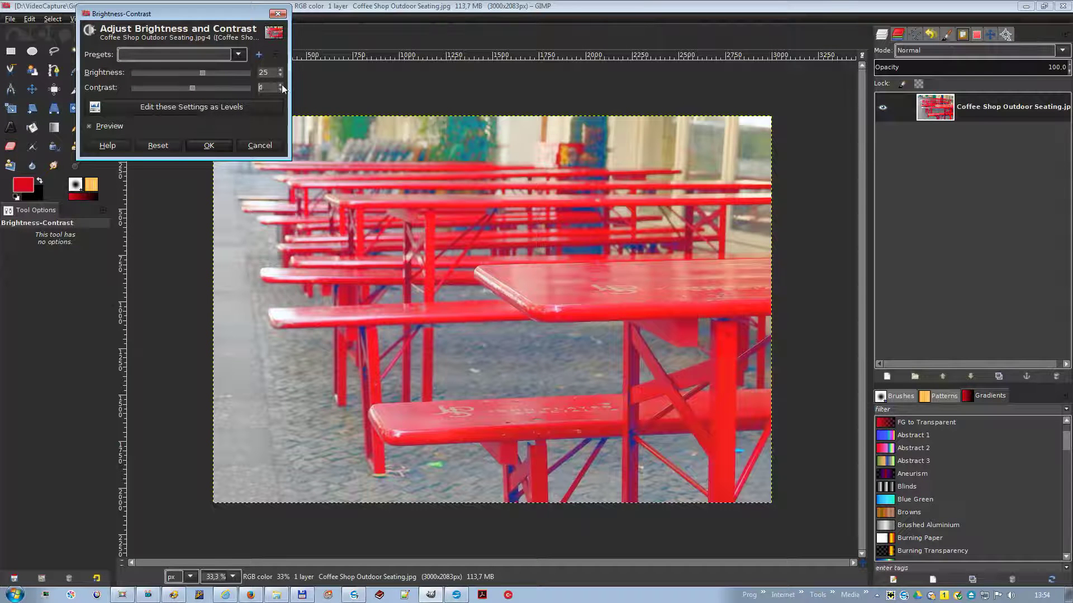
Apply Levels with input 0 / 0.56 / 246 and output levels 0 to 221.
click(212, 107)
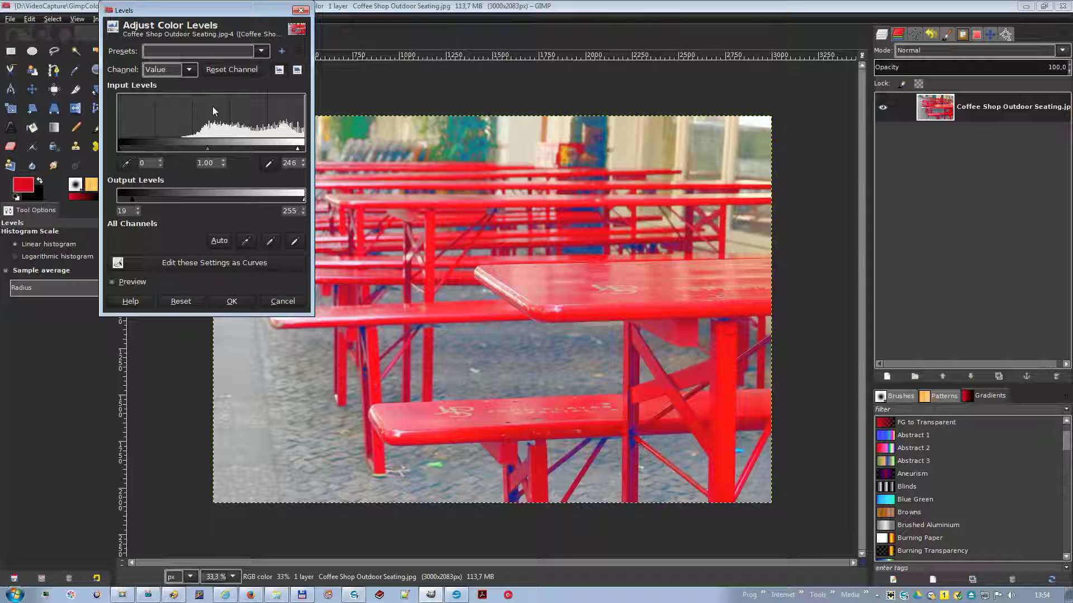
drag(217, 145, 231, 145)
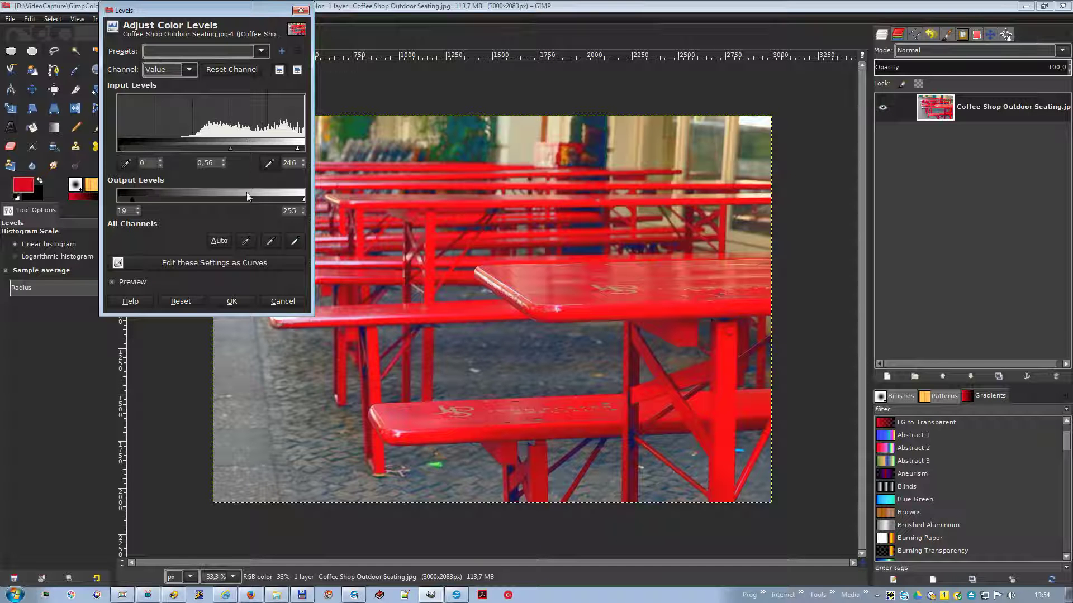
click(159, 195)
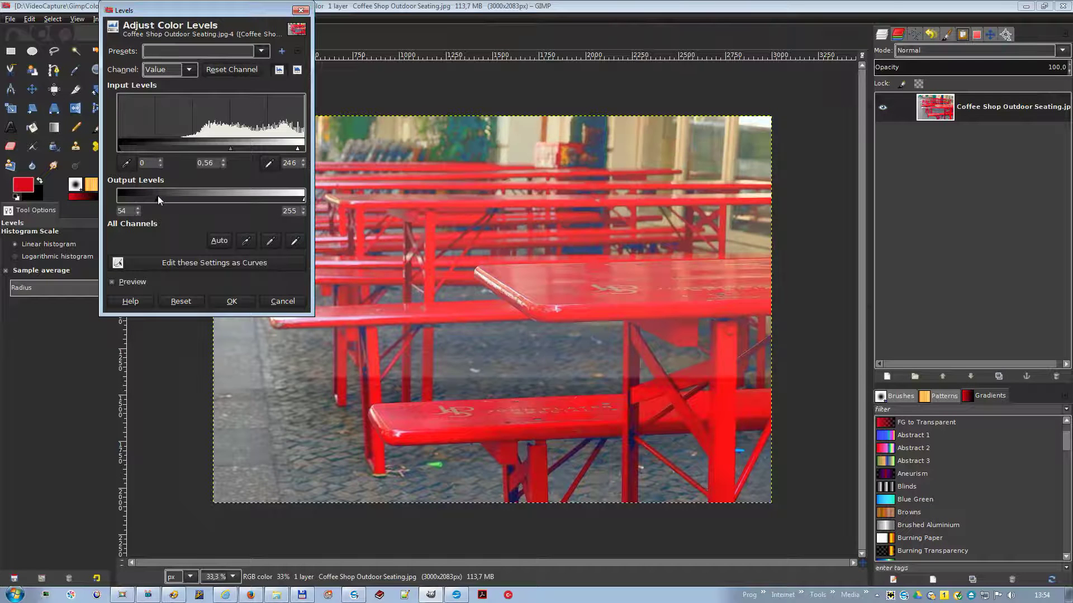
click(279, 198)
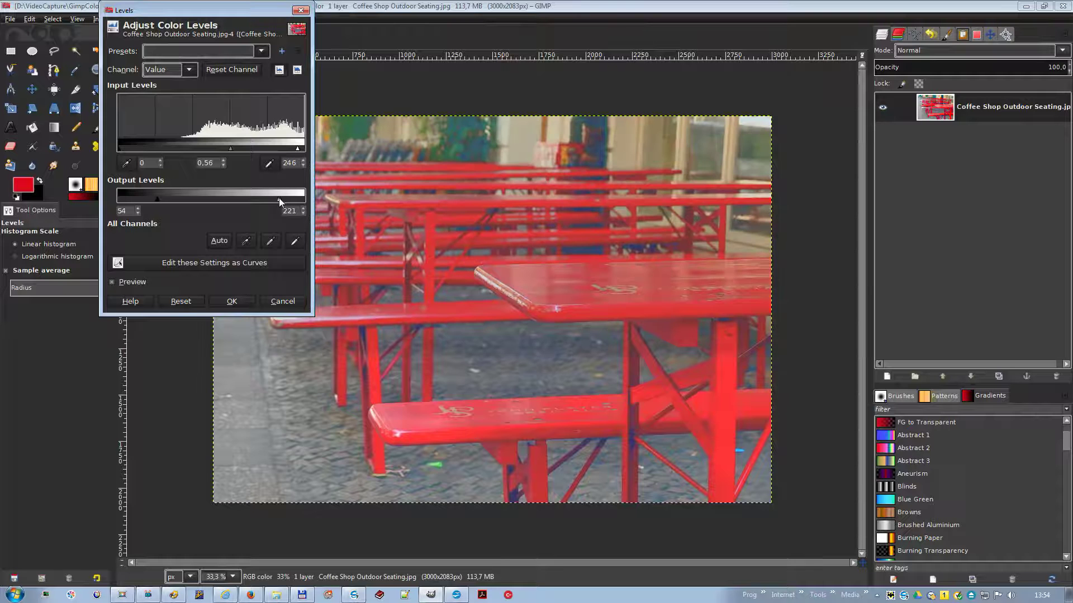
click(120, 198)
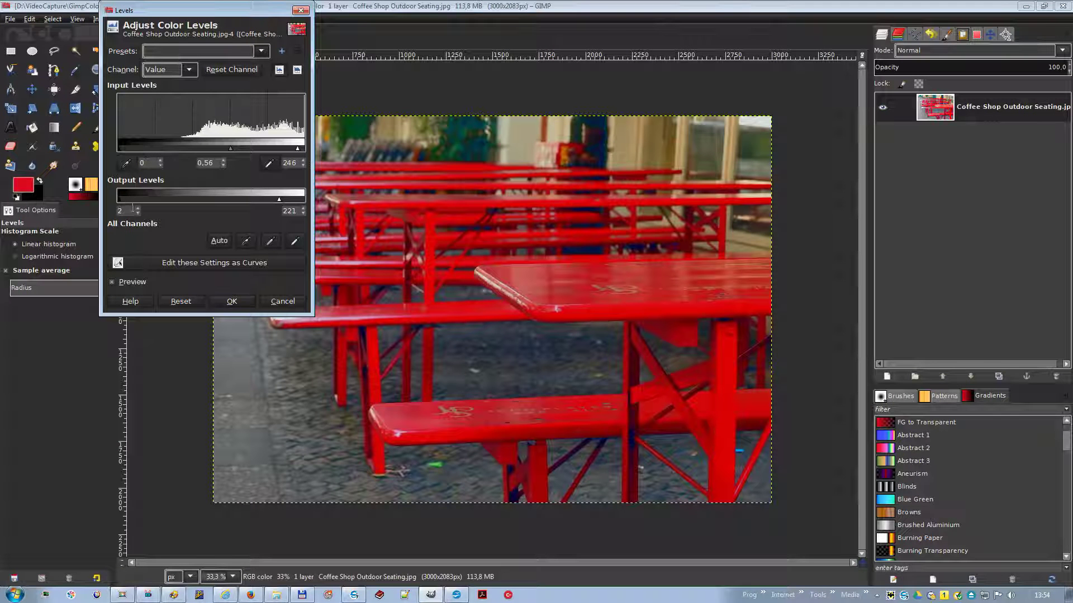
click(137, 214)
click(137, 214)
click(230, 302)
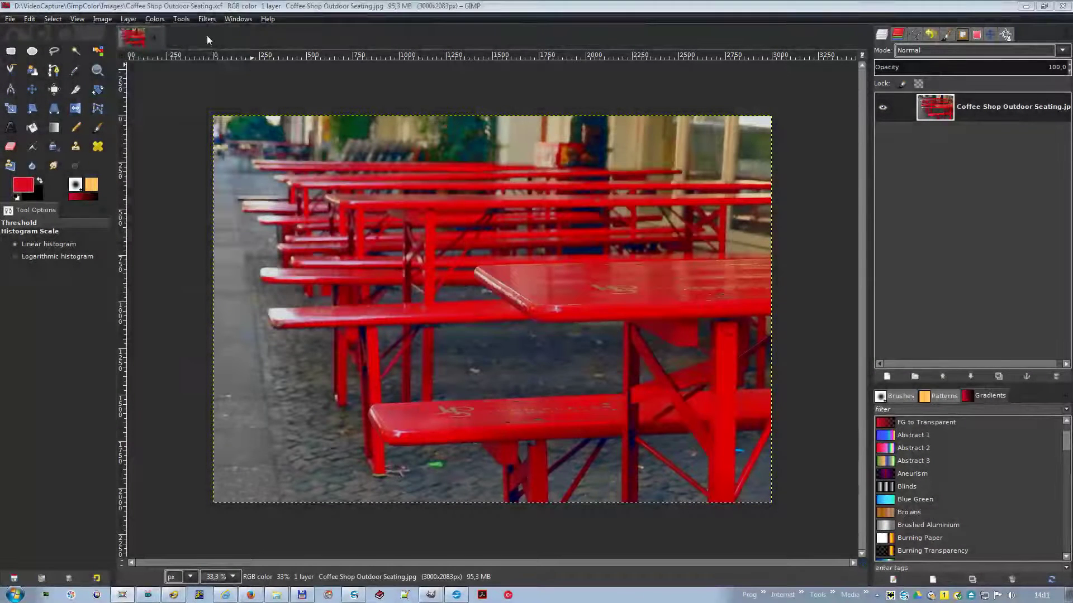
Threshold the café photo to black and white with a 127–191 range.
click(161, 17)
click(169, 84)
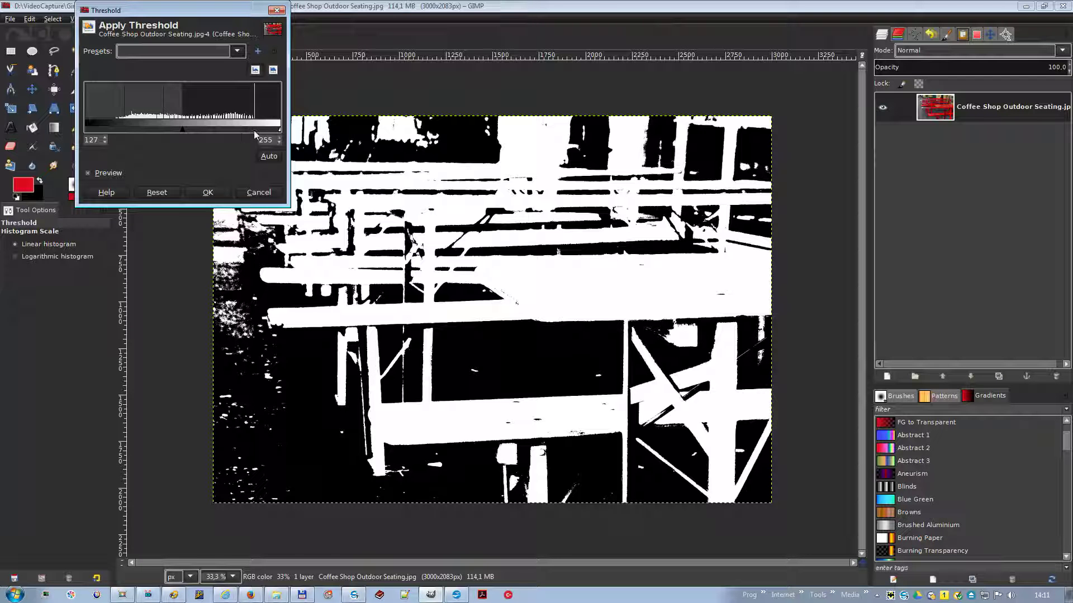
mouse_move(240, 132)
mouse_down()
mouse_move(254, 133)
mouse_move(222, 130)
mouse_up()
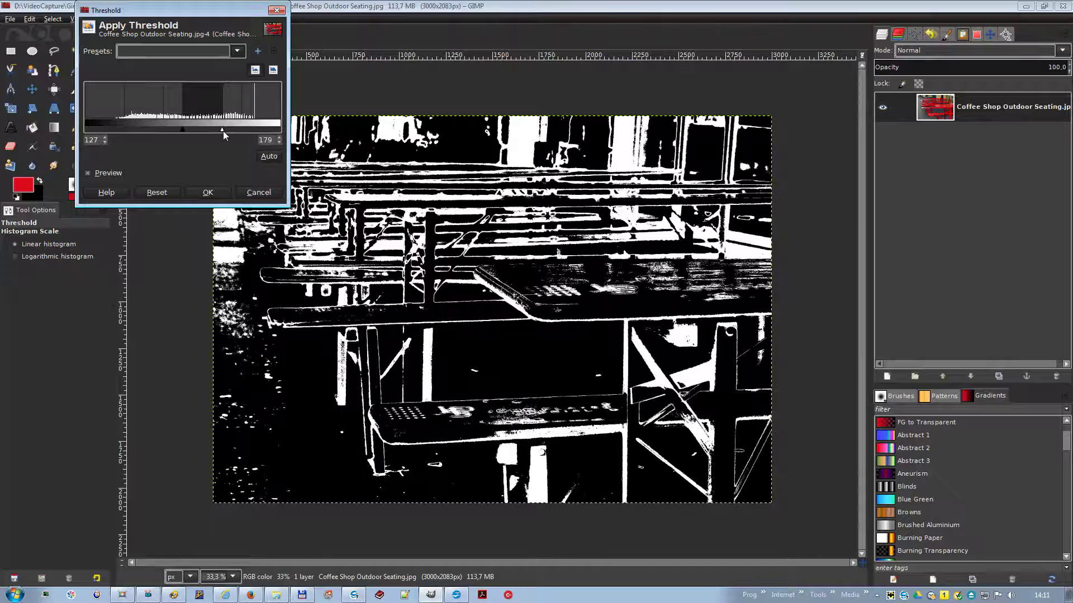
click(232, 133)
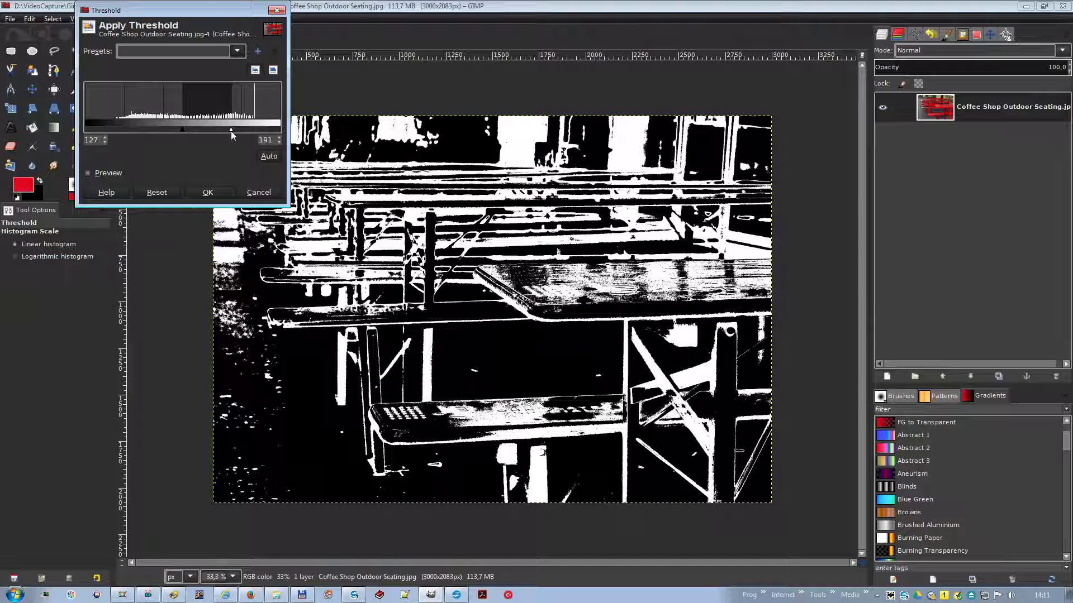
click(209, 194)
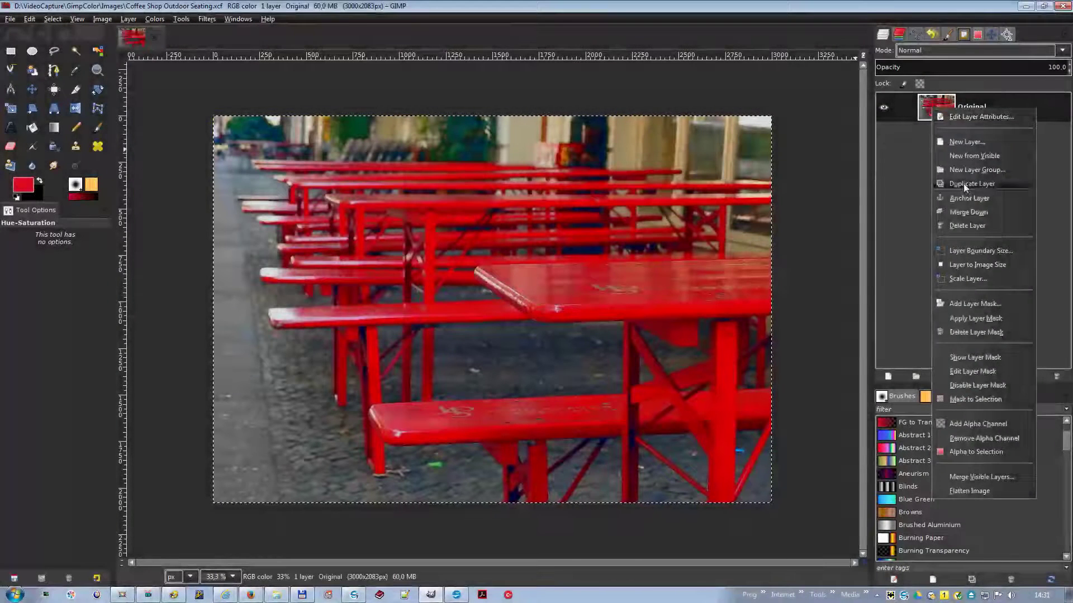
Duplicate the Original layer, rename the copy Mask, and open Threshold on it.
click(963, 183)
right_click(925, 107)
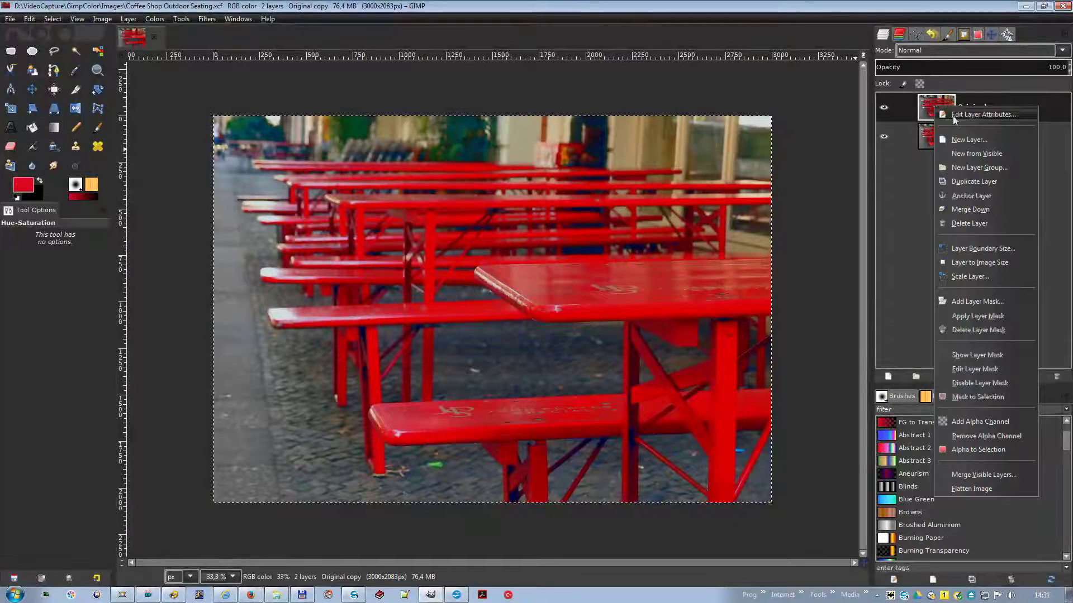
click(954, 115)
text(M)
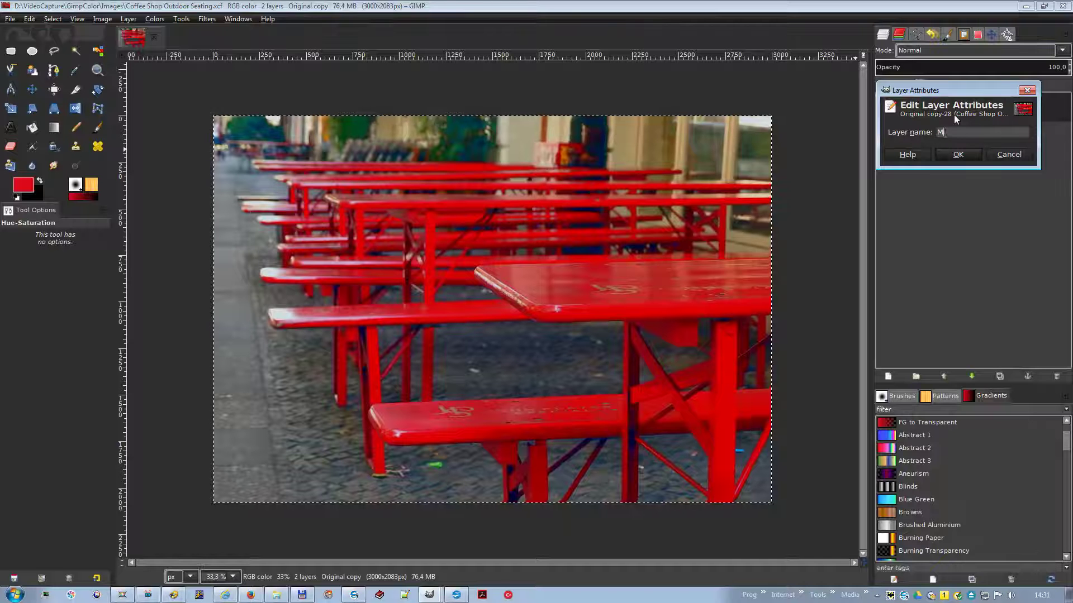
text(ask)
key(Return)
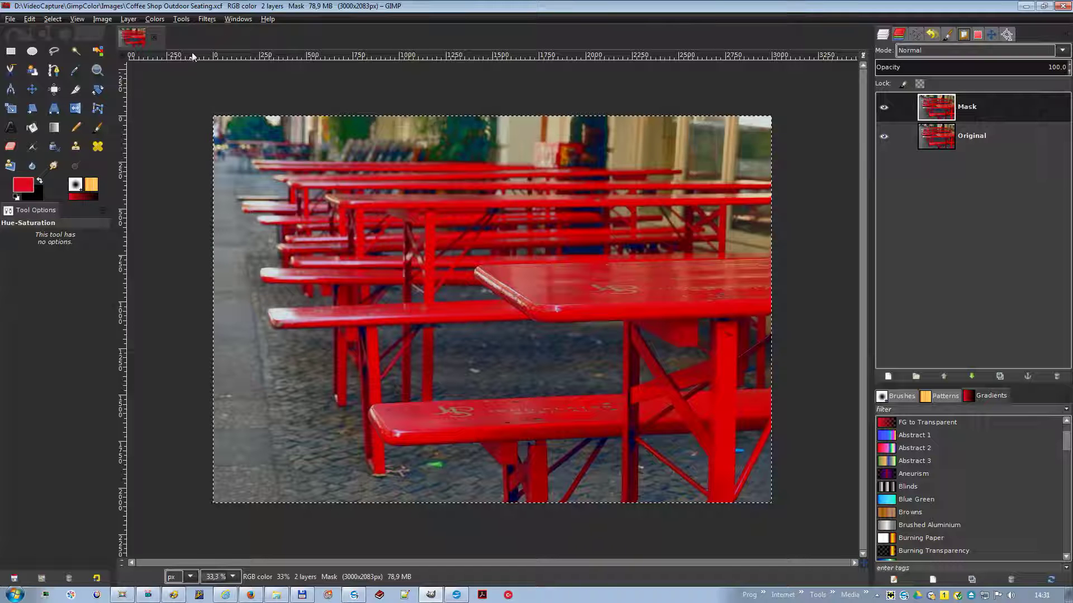
click(147, 20)
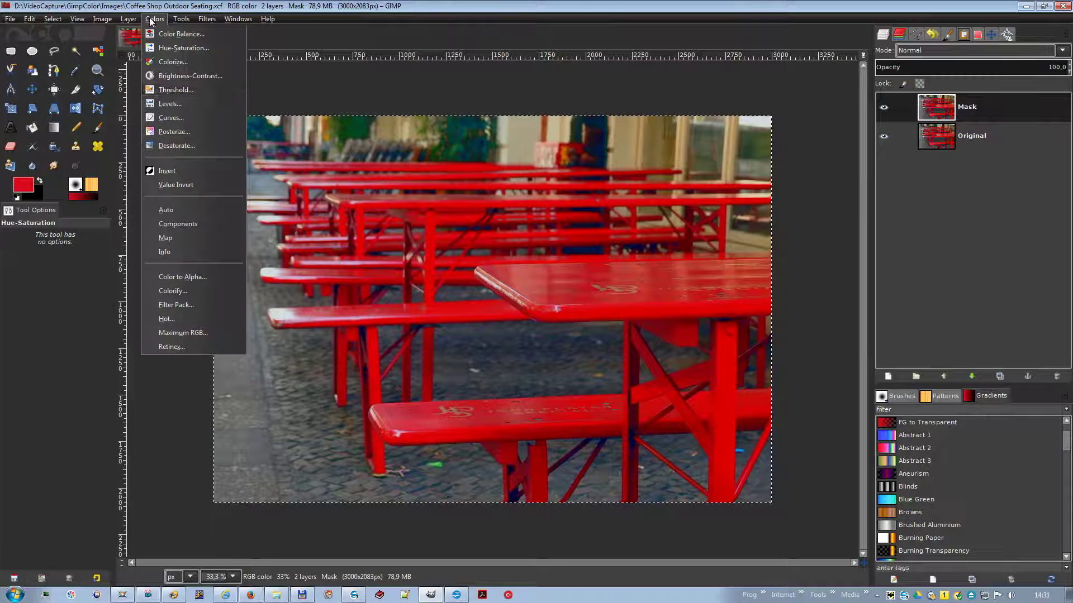
click(166, 90)
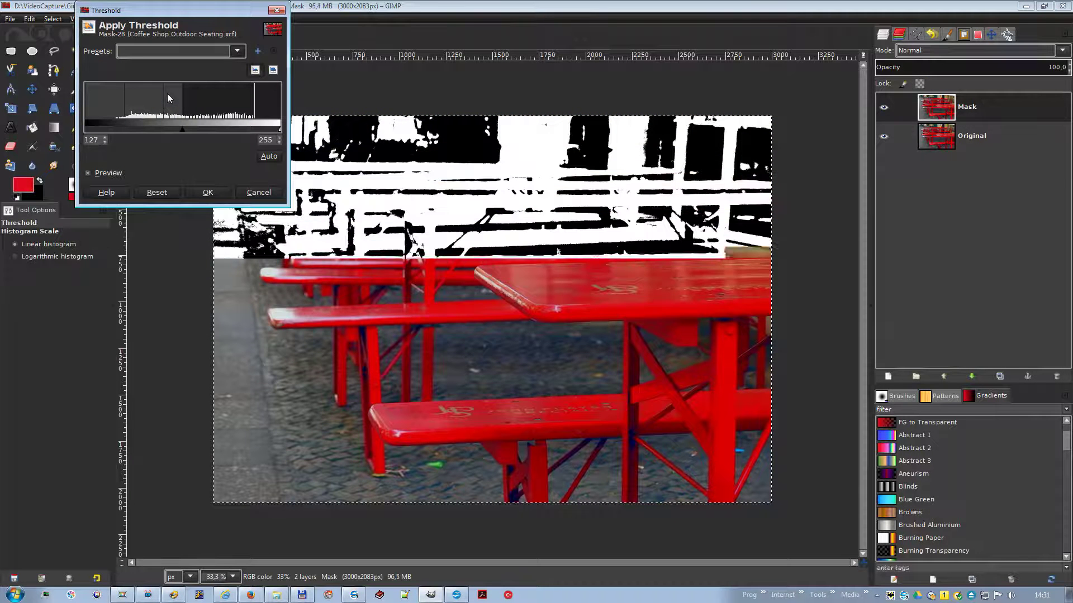
Apply the threshold to Mask and save its white areas as a selection channel.
click(208, 193)
right_click(411, 244)
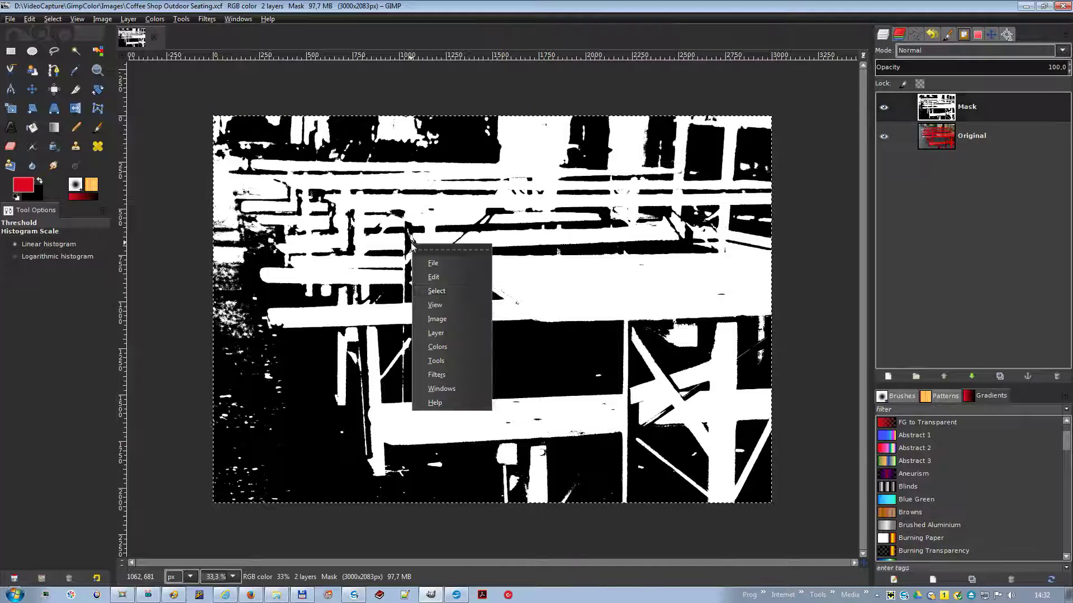
mouse_move(458, 290)
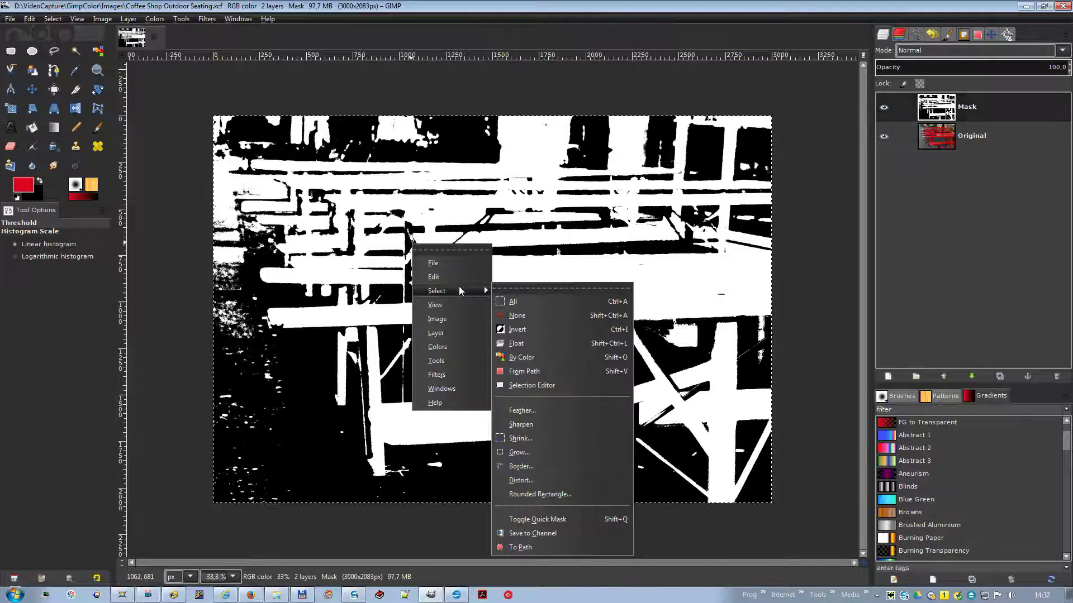
click(513, 302)
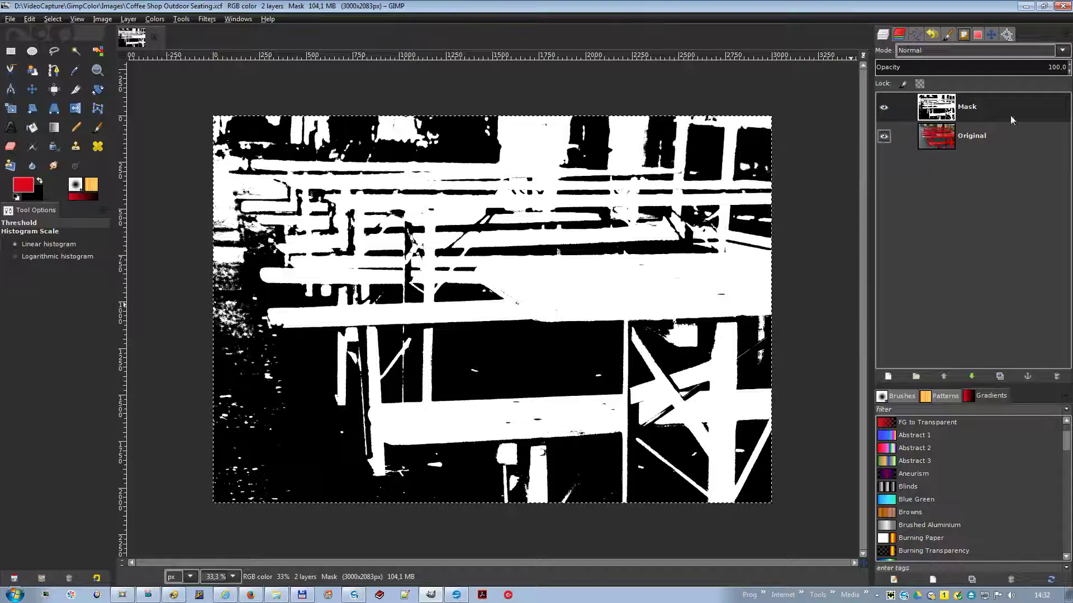
click(977, 35)
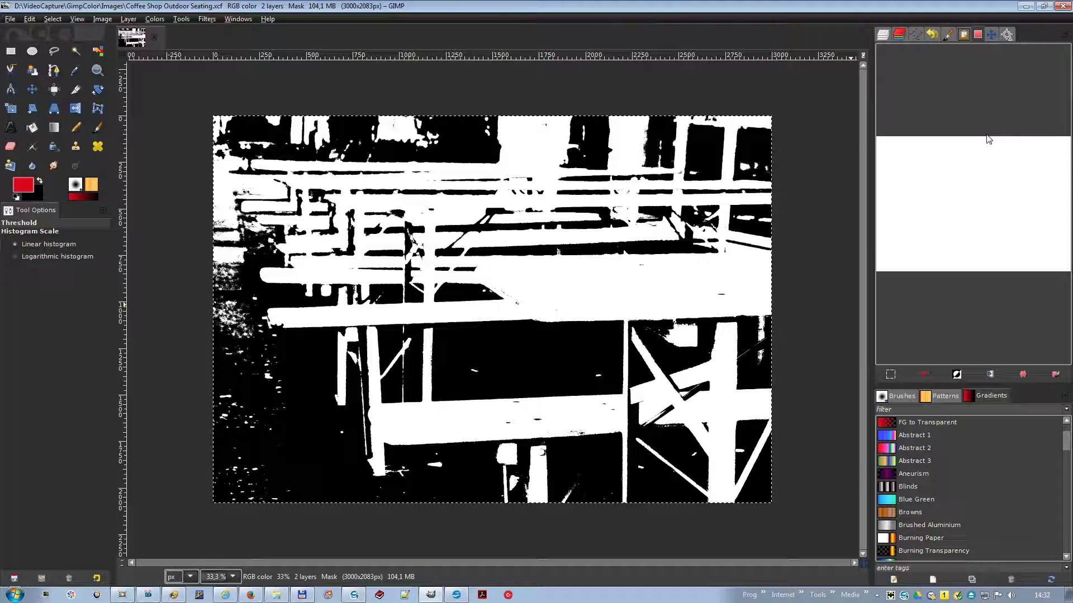
click(1022, 374)
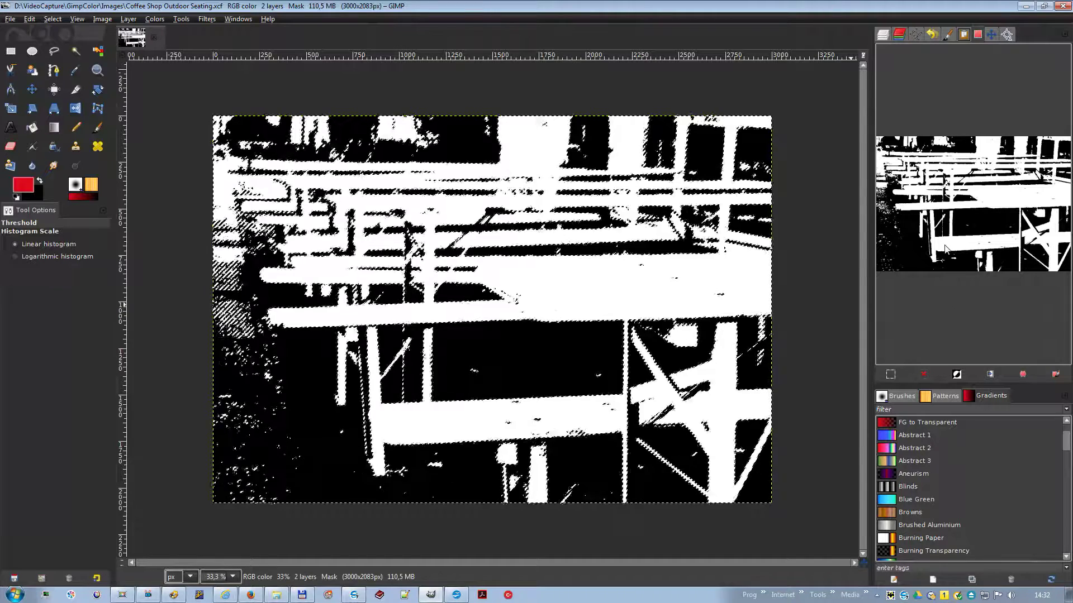
click(990, 375)
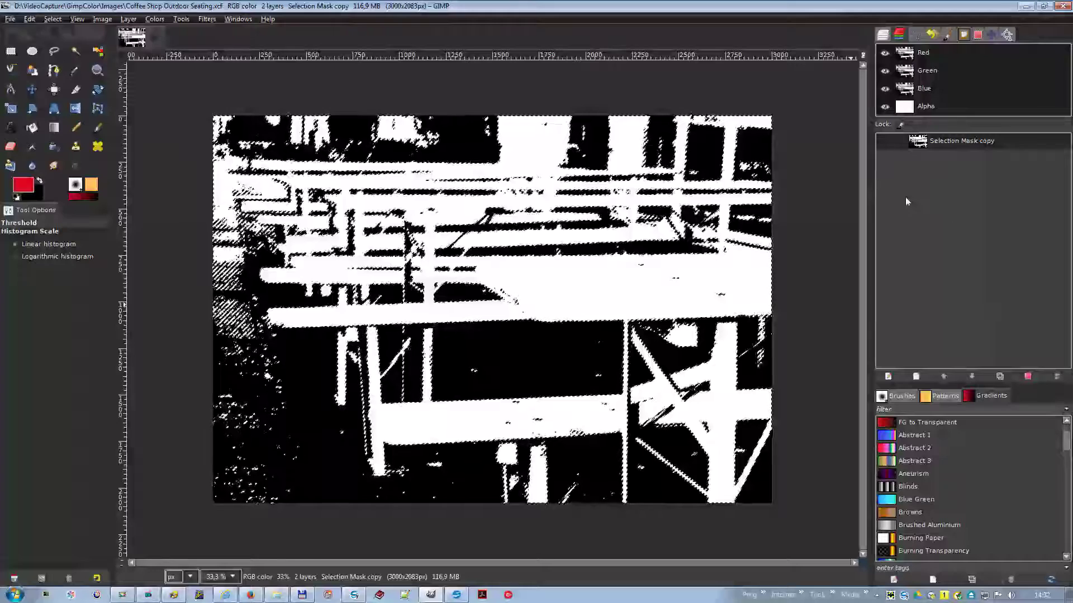
Show the saved channel, make Original the active layer, and hide the Mask layer.
click(884, 141)
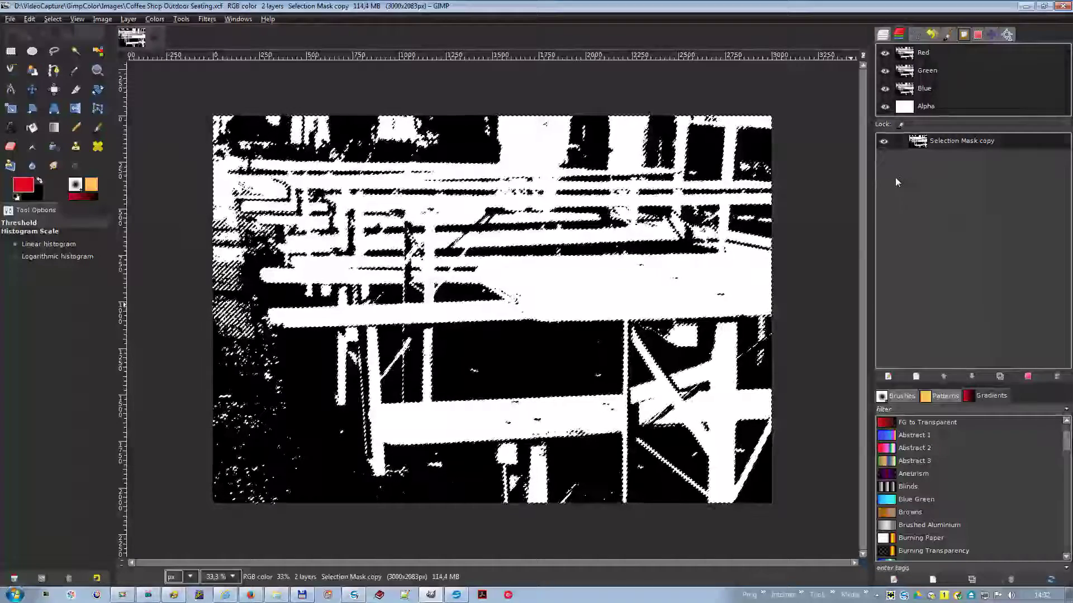
click(882, 34)
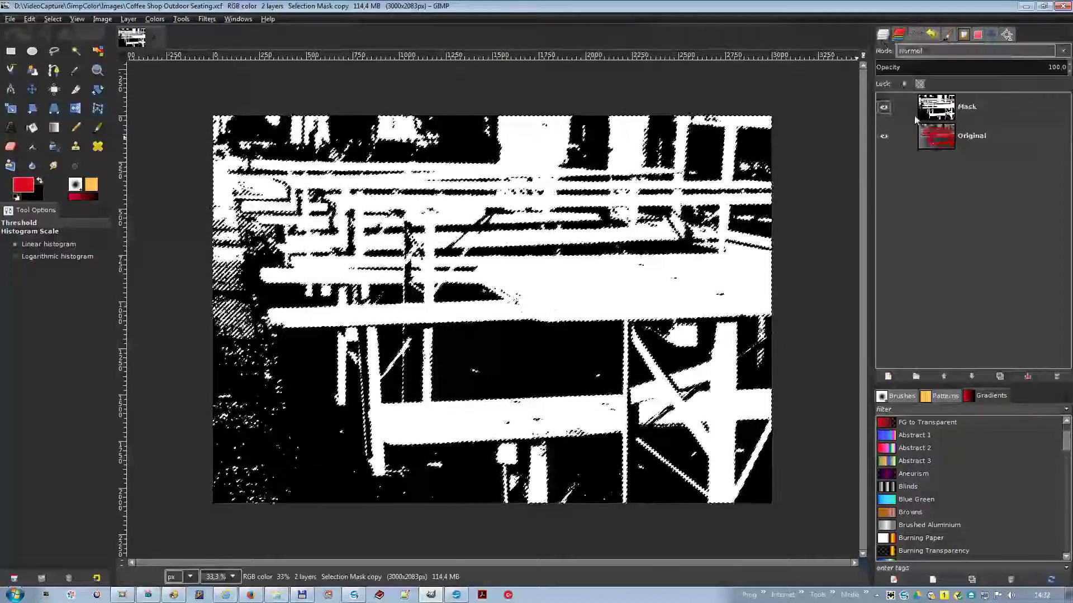
click(930, 139)
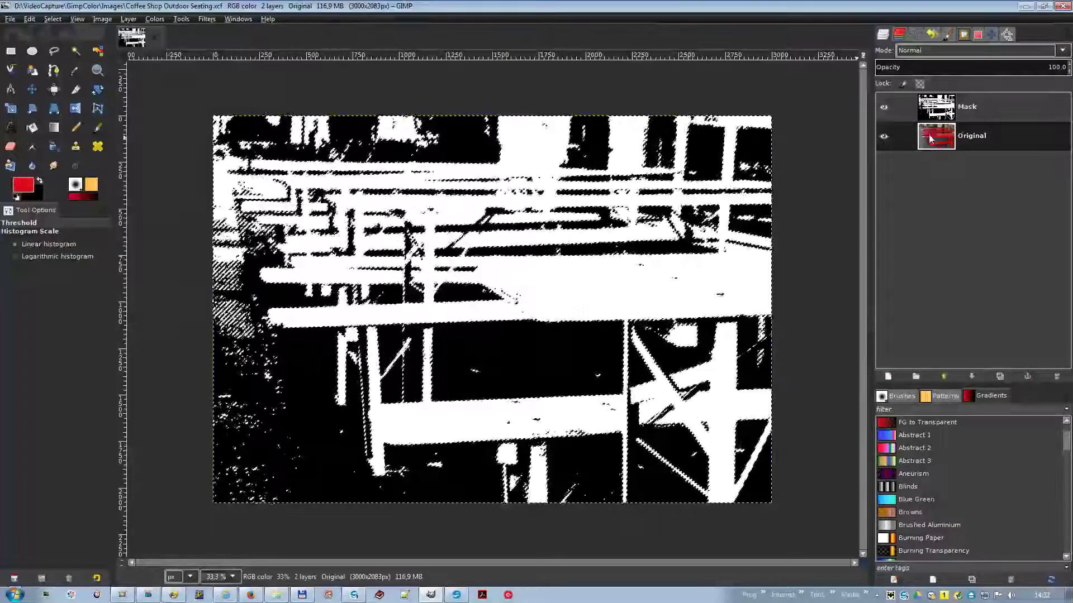
click(883, 109)
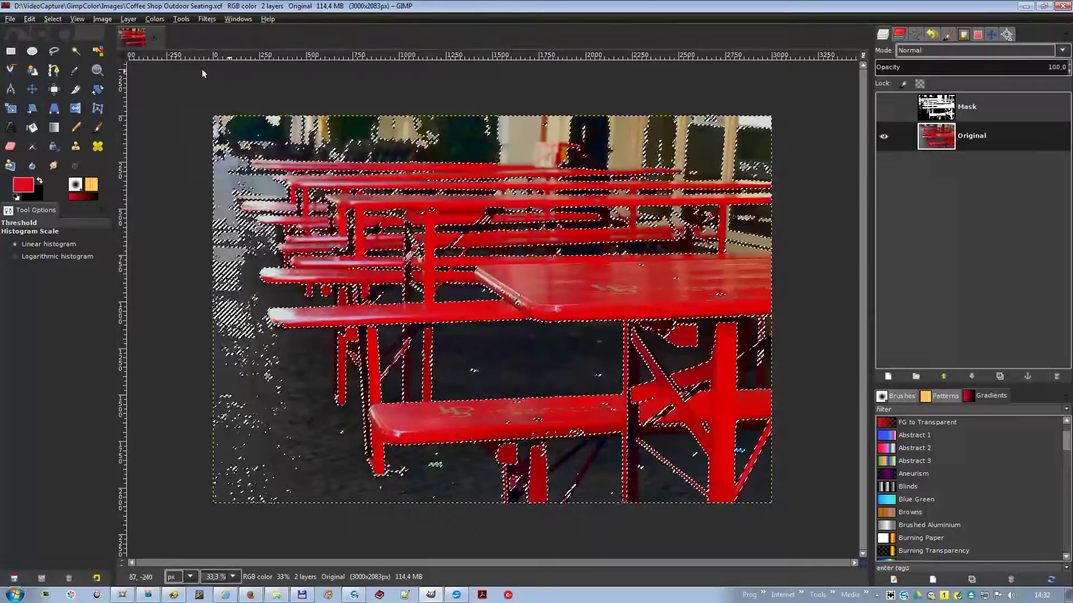
click(154, 19)
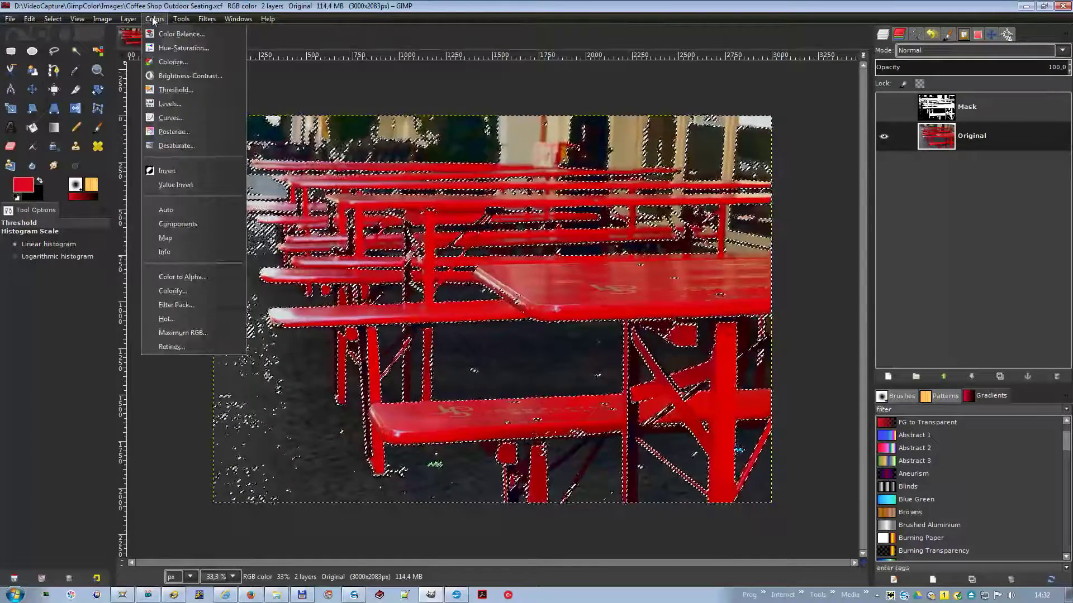
Colorize the selected areas cyan with Hue 180, Saturation 50 and Lightness 0.
click(167, 61)
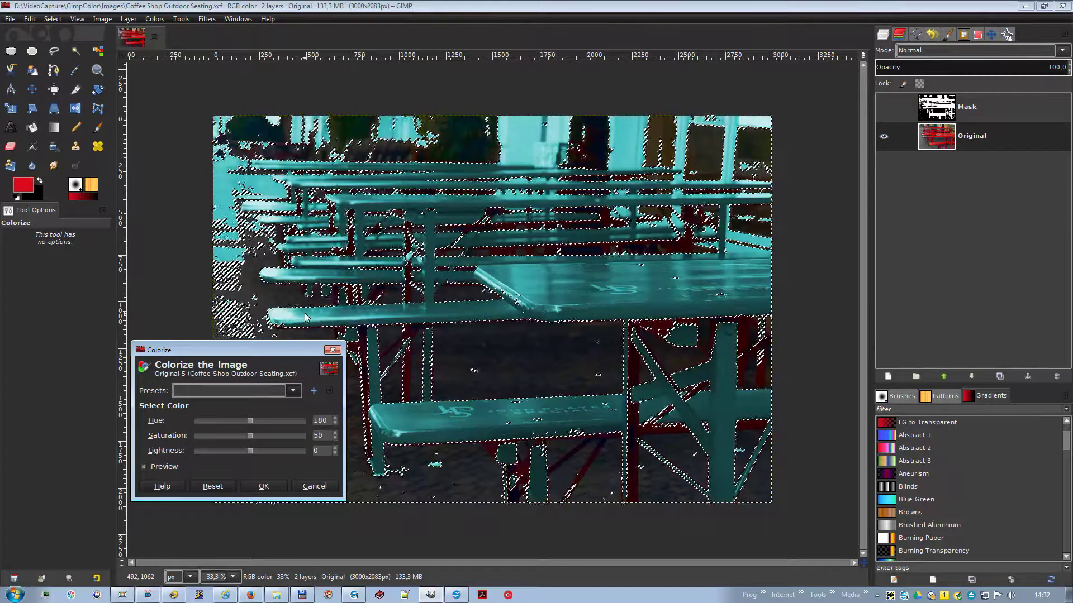
click(282, 482)
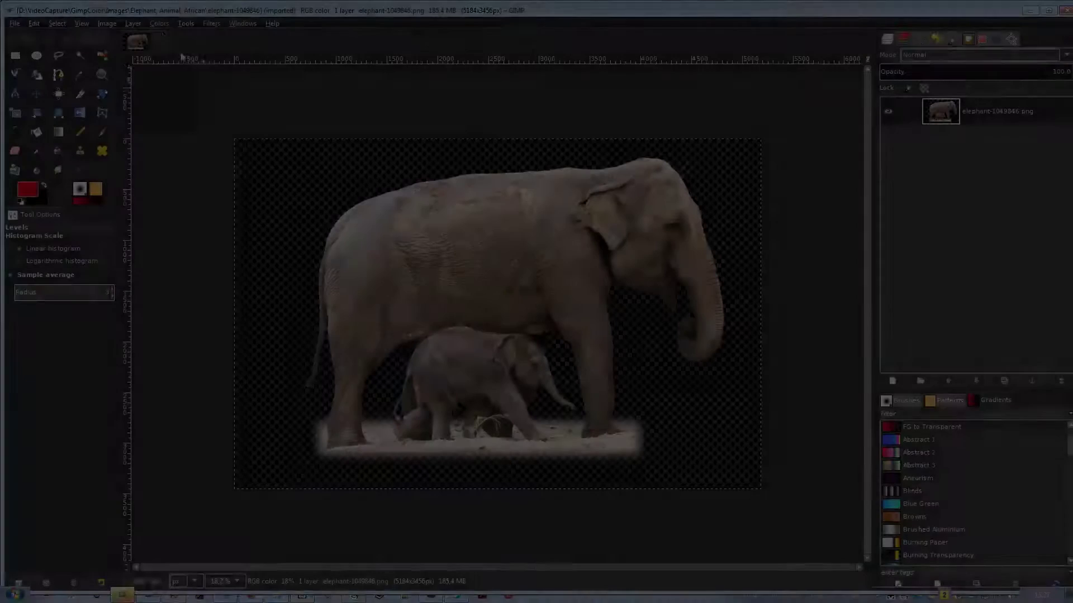
In Levels, set the Value gamma to 0.64 to darken the elephants, then select the Alpha channel.
click(159, 23)
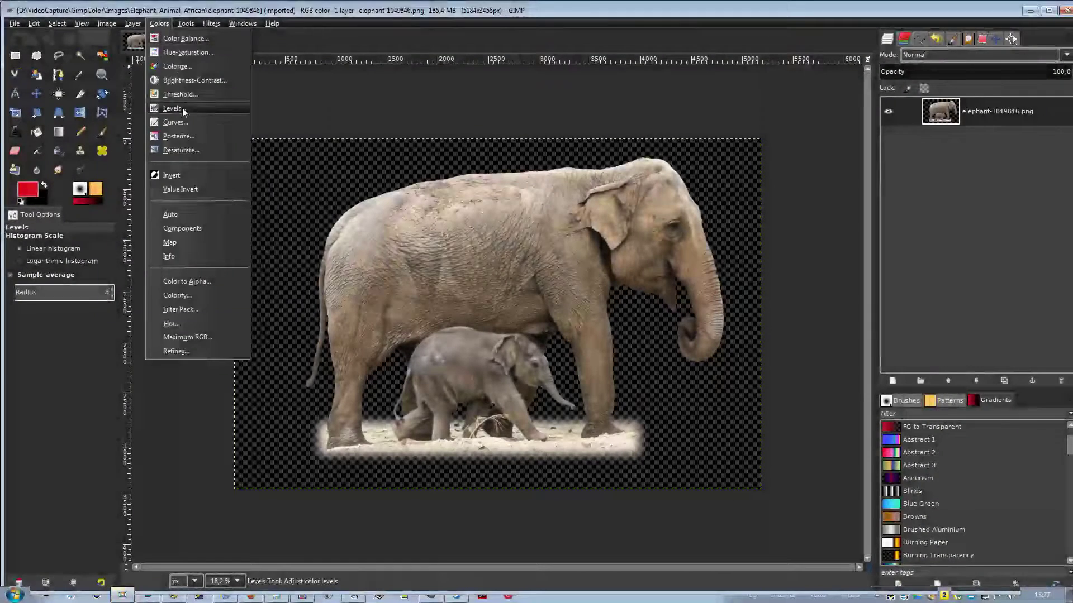
click(174, 108)
click(189, 71)
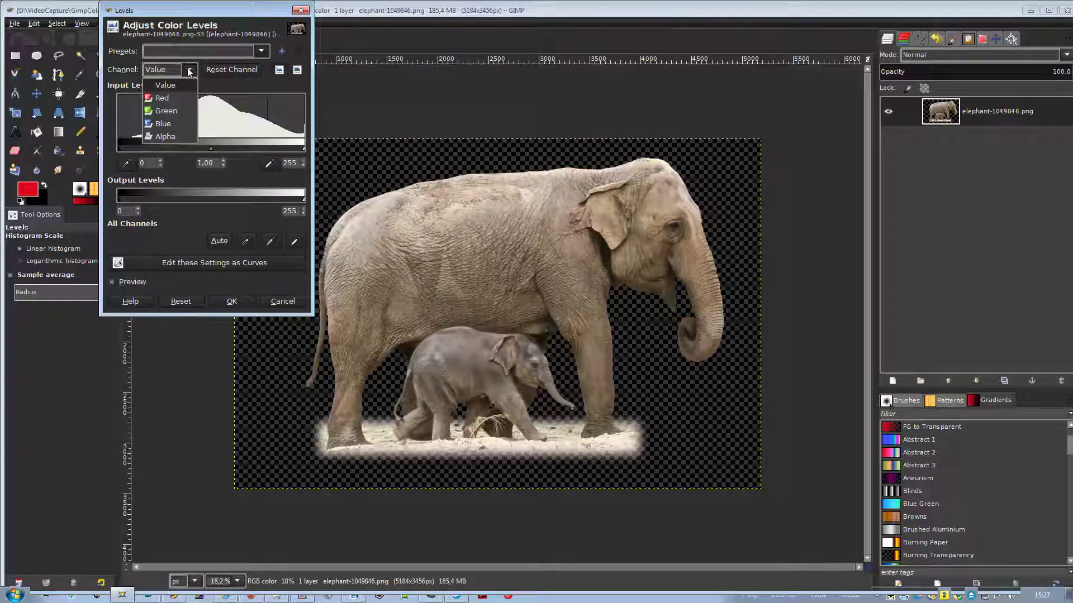
click(190, 71)
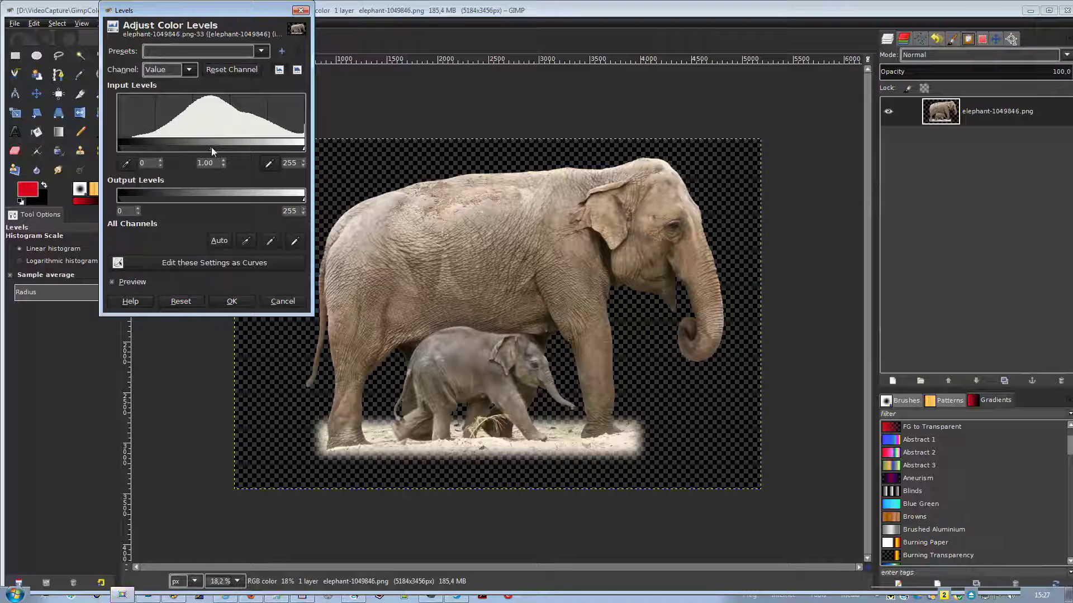
drag(212, 147, 189, 146)
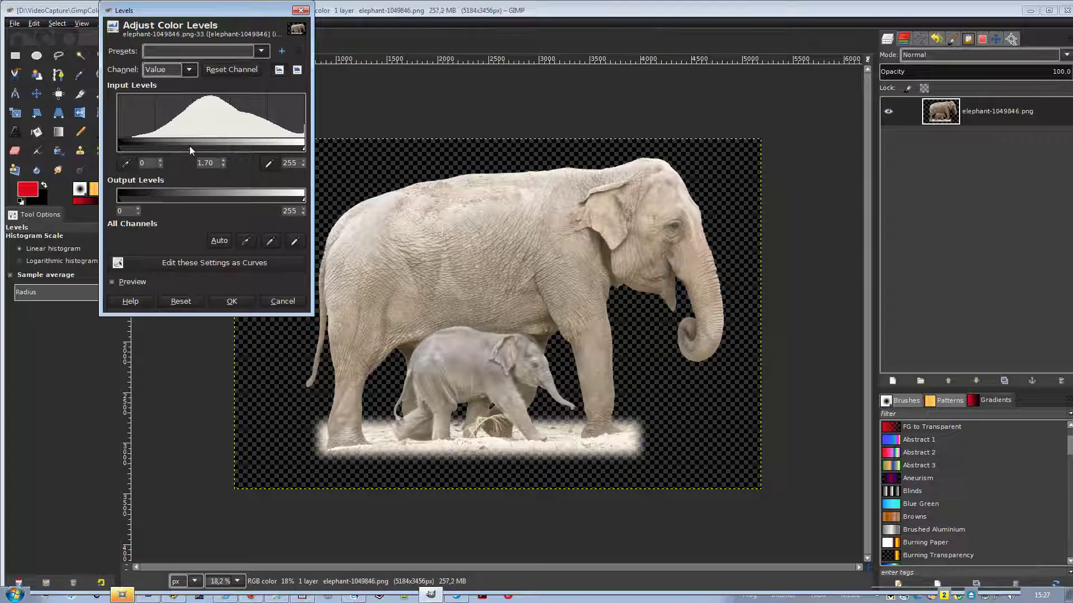
drag(190, 146, 229, 147)
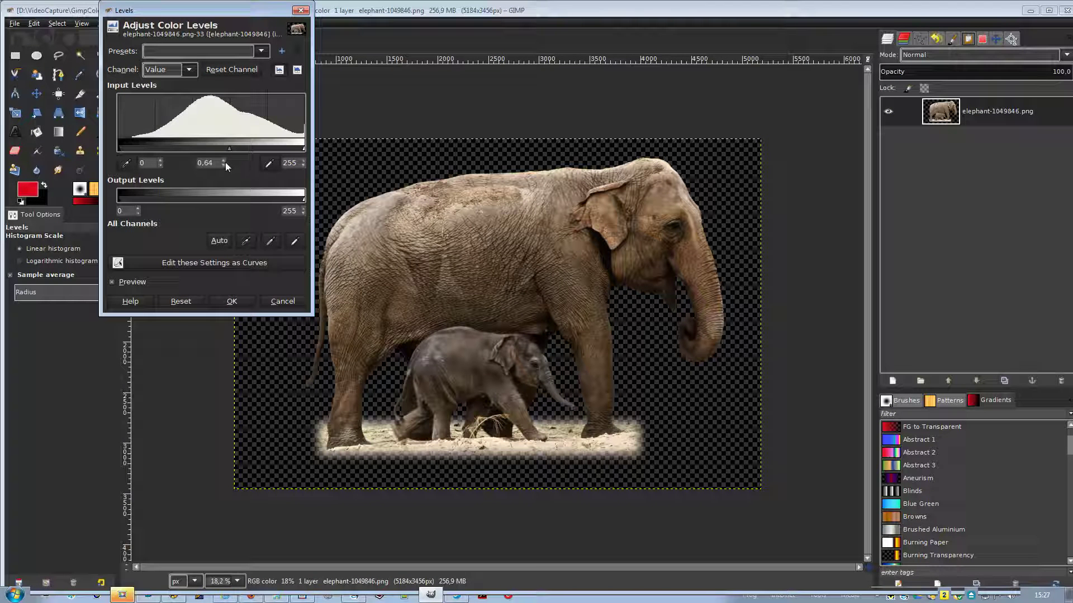
click(189, 69)
click(173, 136)
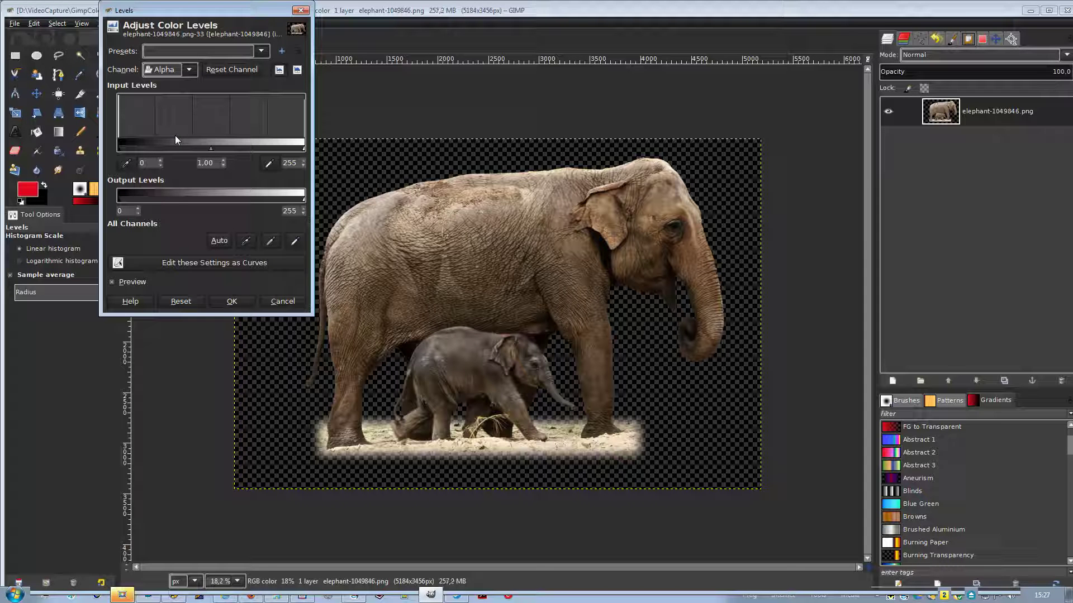
Raise the Alpha channel gamma to about 4.12 and apply the Levels change.
drag(214, 150, 154, 148)
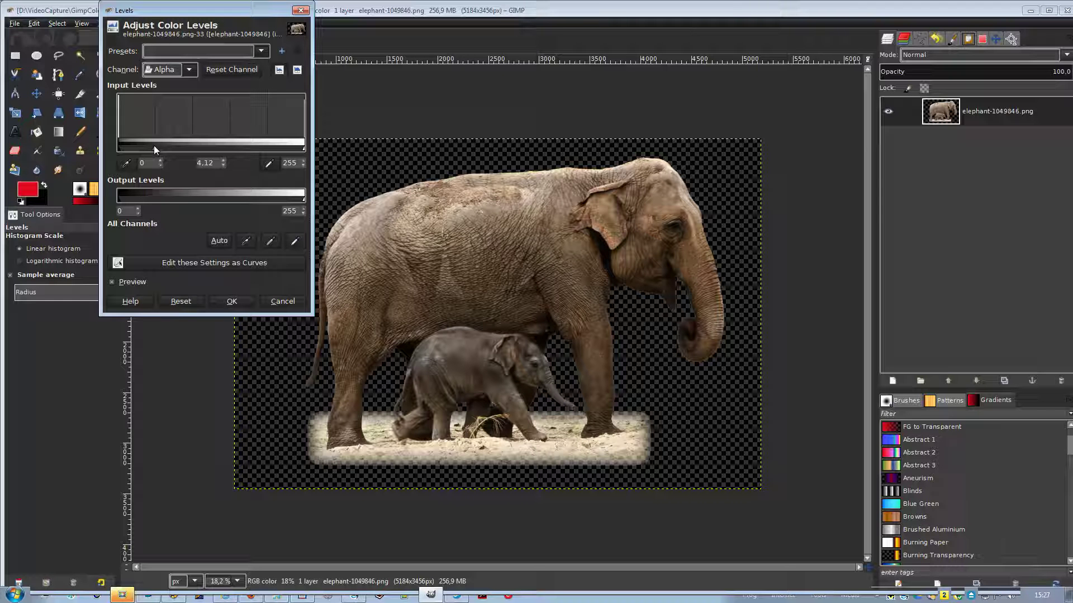
click(232, 302)
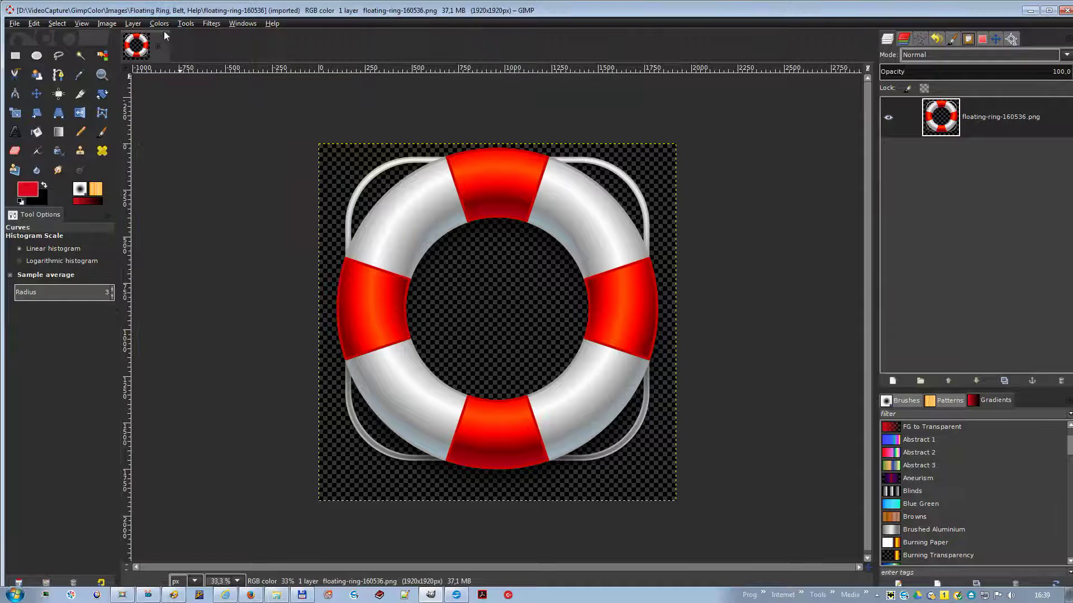
In Curves, lower the Value white point, lift the midtone to about 127,189, and move the black point right.
click(160, 24)
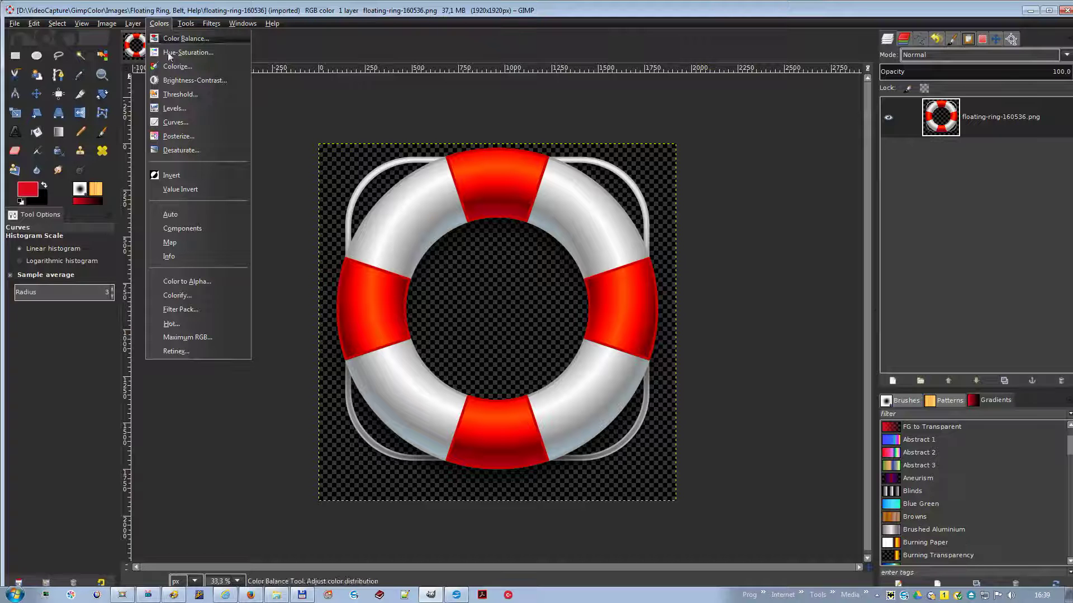
click(180, 120)
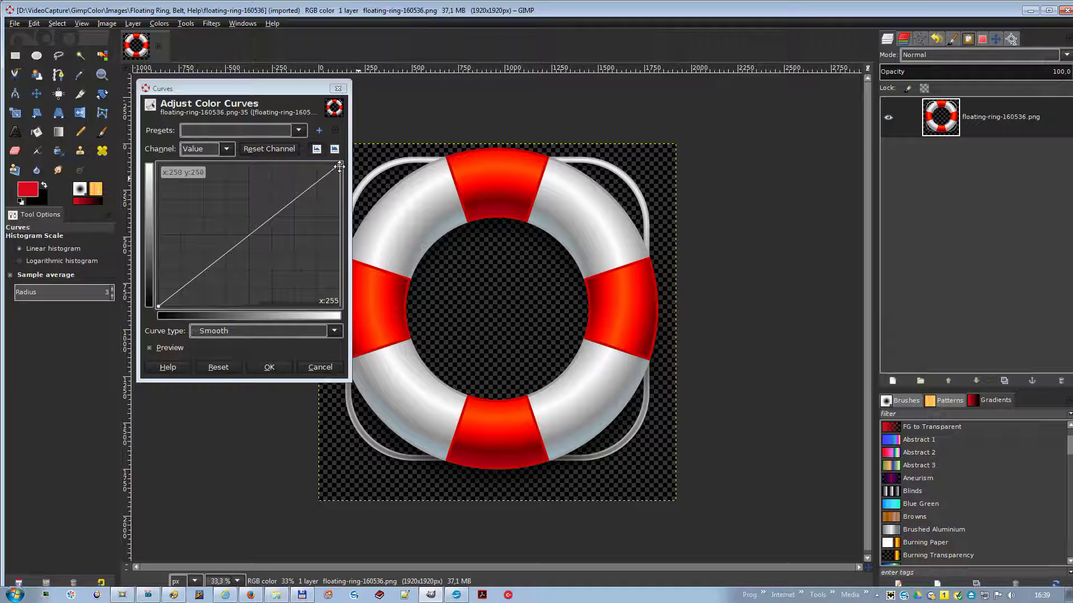
drag(340, 167, 339, 180)
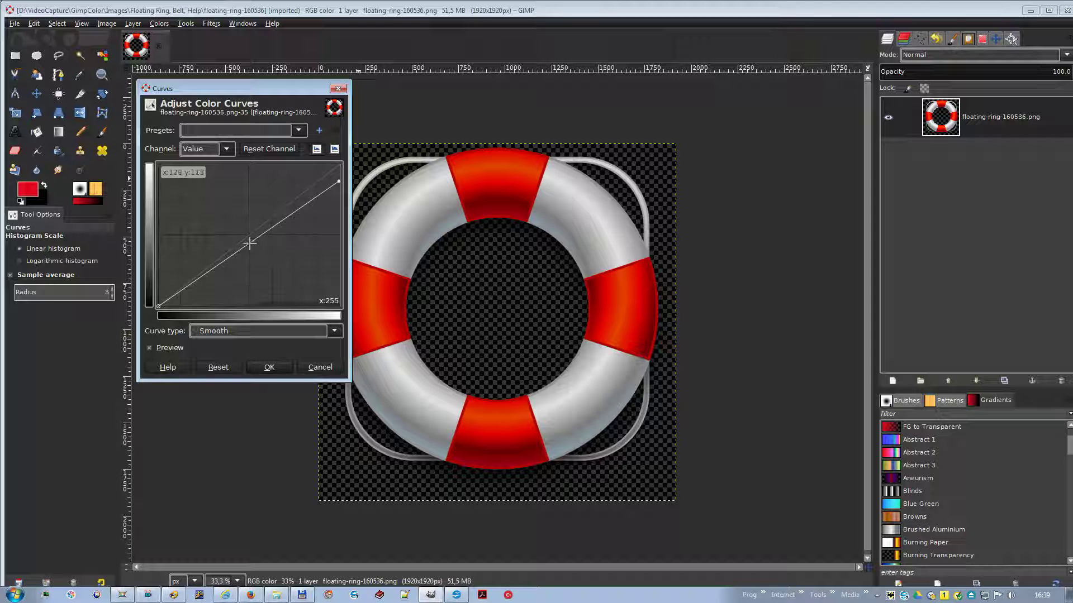
drag(250, 243, 249, 200)
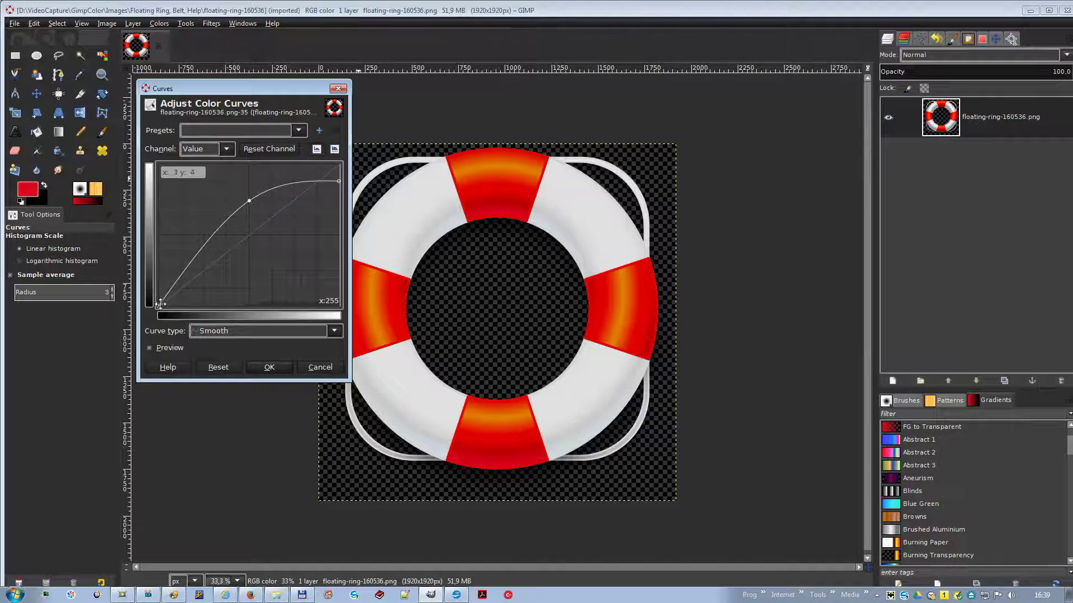
mouse_move(160, 303)
mouse_down()
mouse_move(192, 302)
mouse_move(180, 302)
mouse_up()
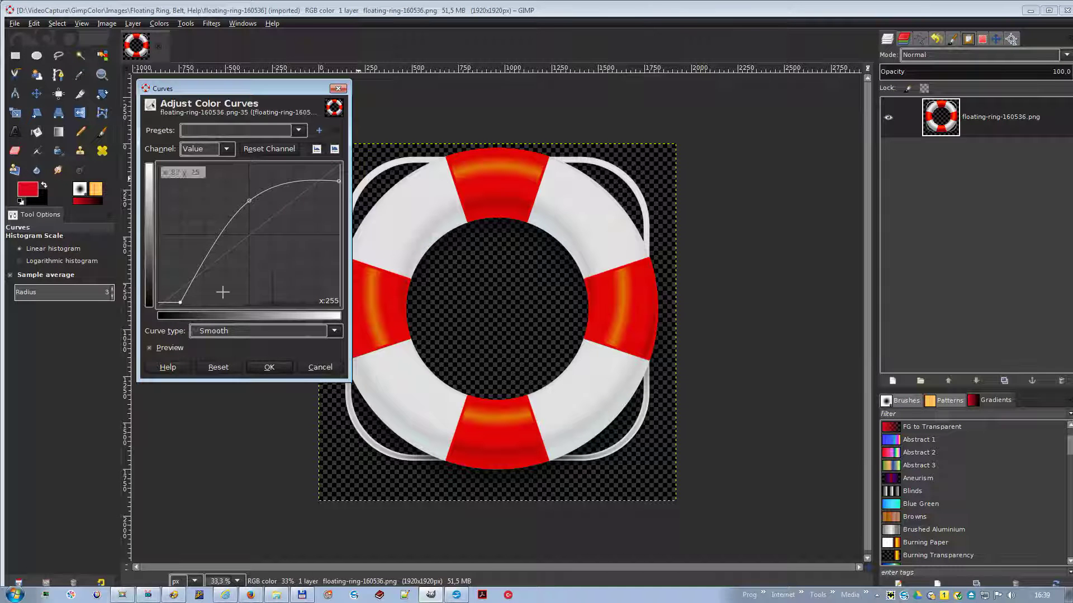
Switch Curves to the Alpha channel and bow the alpha curve upward.
click(205, 149)
click(193, 223)
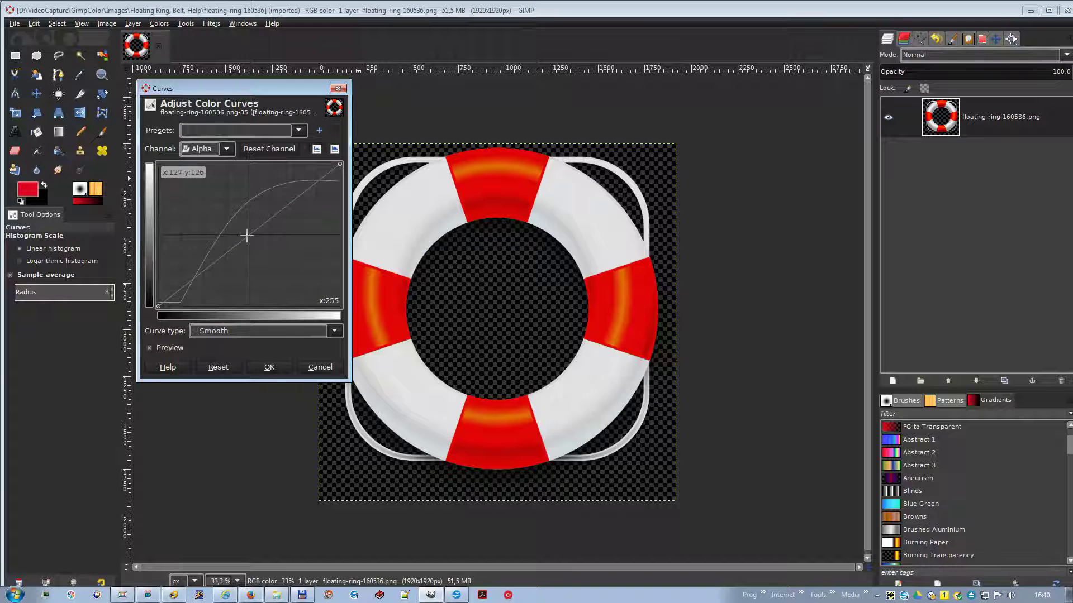
drag(247, 235, 287, 282)
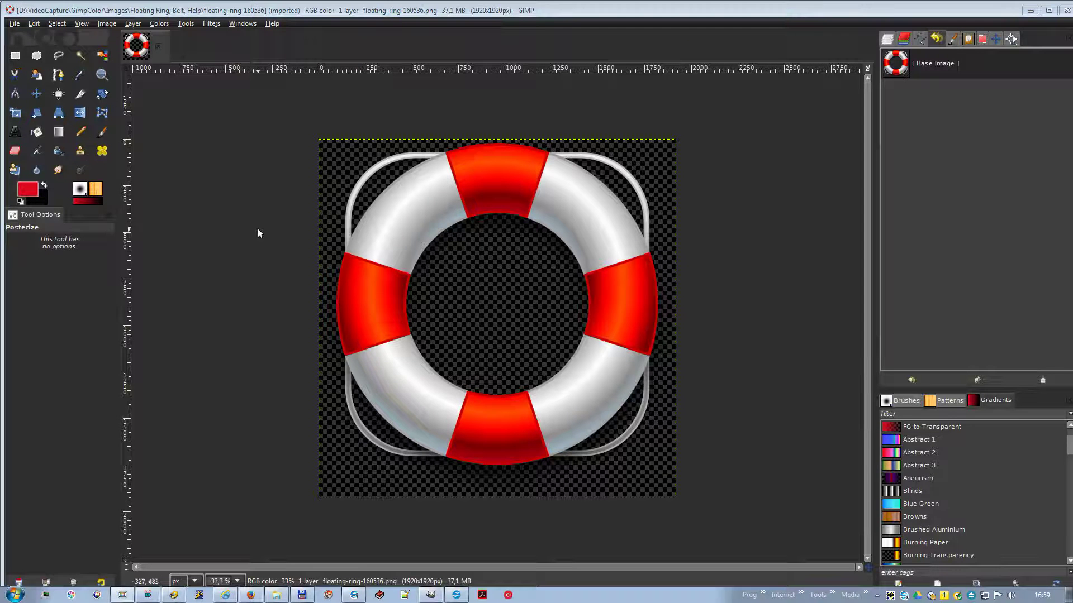
Apply Colors > Posterize to the life ring with the levels raised to 256.
click(160, 24)
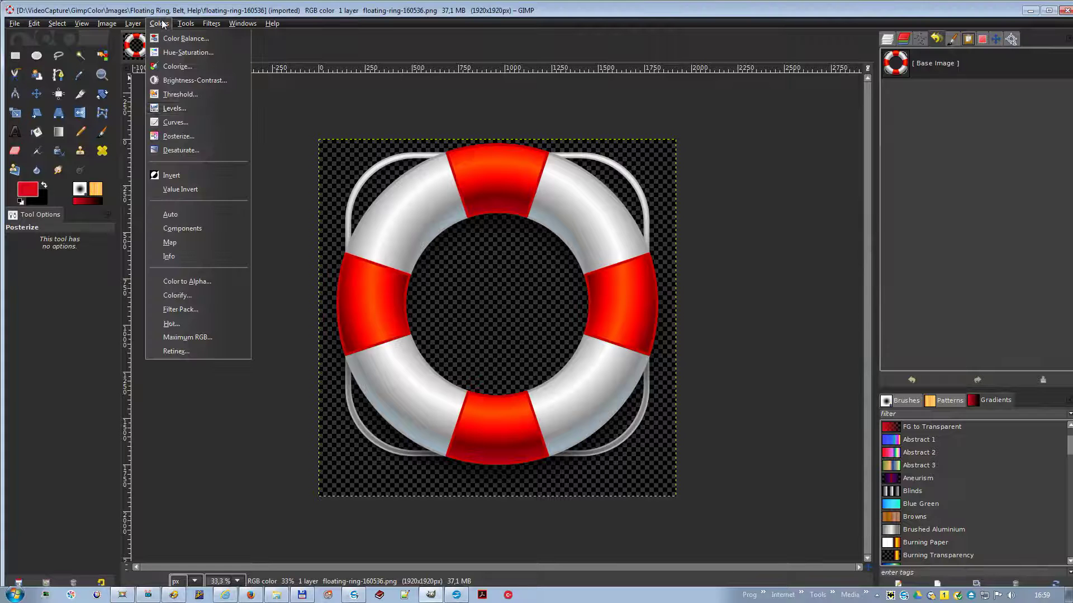
click(183, 134)
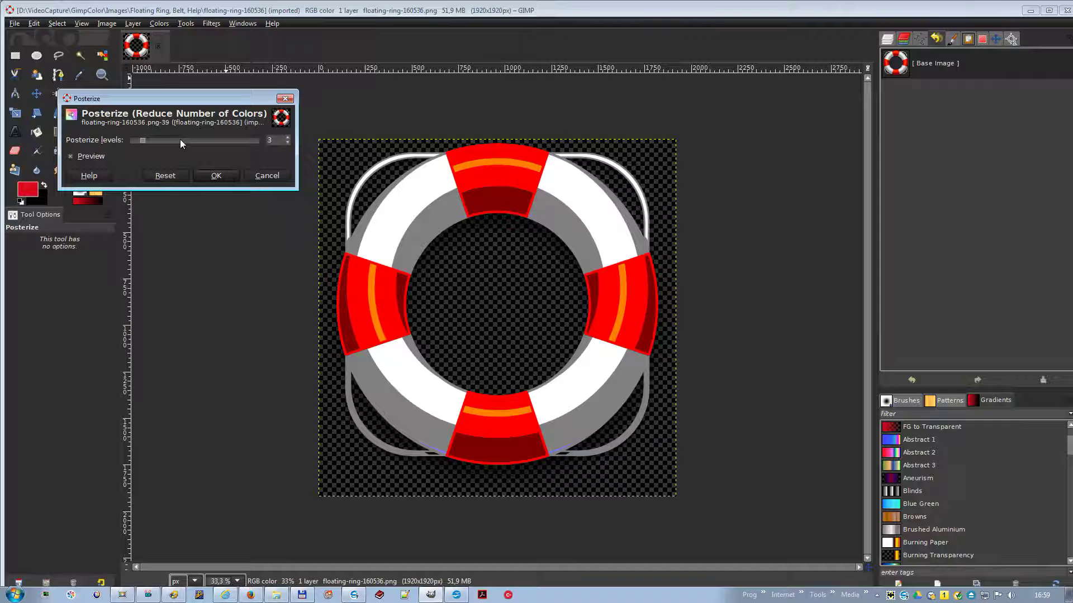
scroll(179, 139, up, 1)
scroll(180, 140, up, 1)
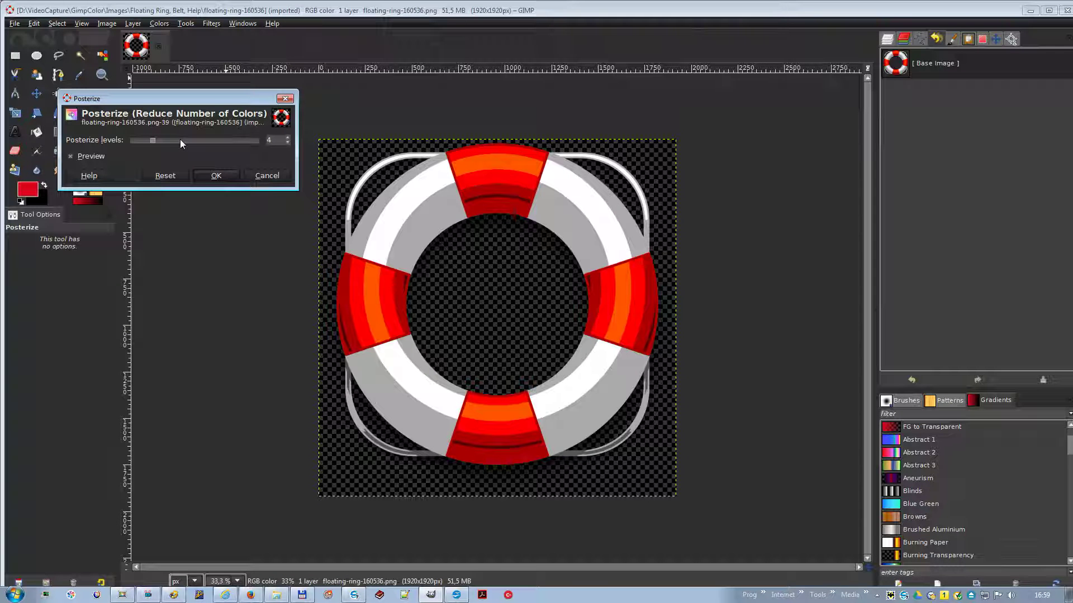
drag(182, 140, 189, 140)
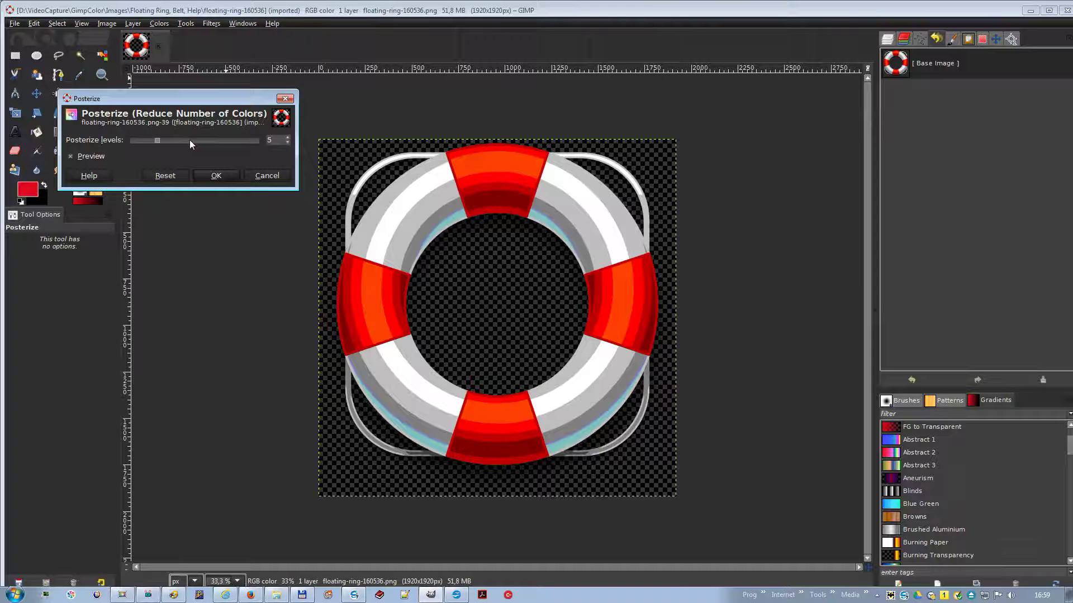
scroll(189, 140, up, 2)
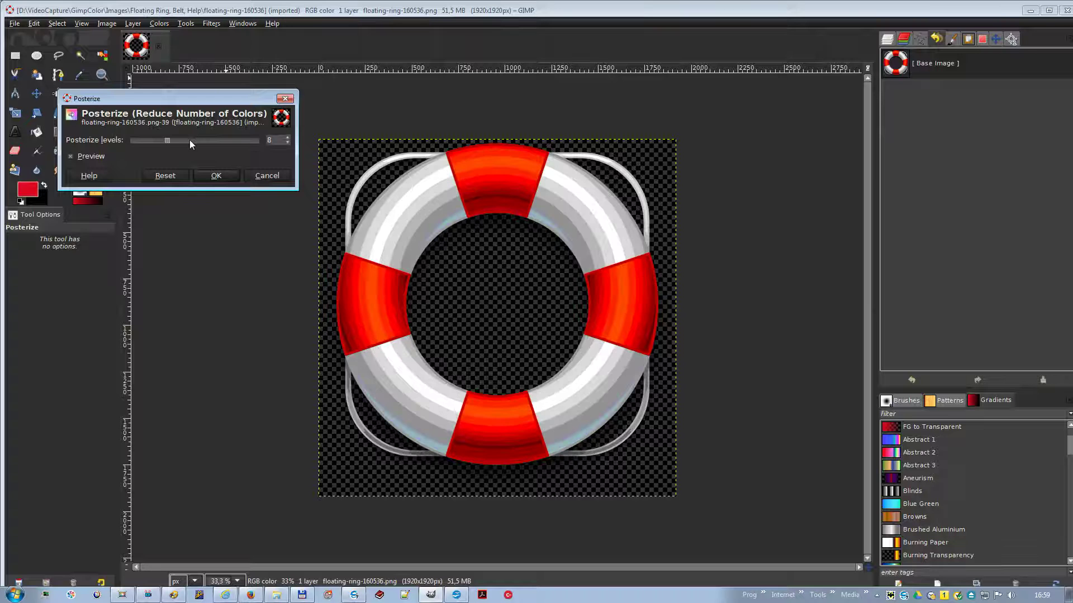
drag(189, 139, 213, 139)
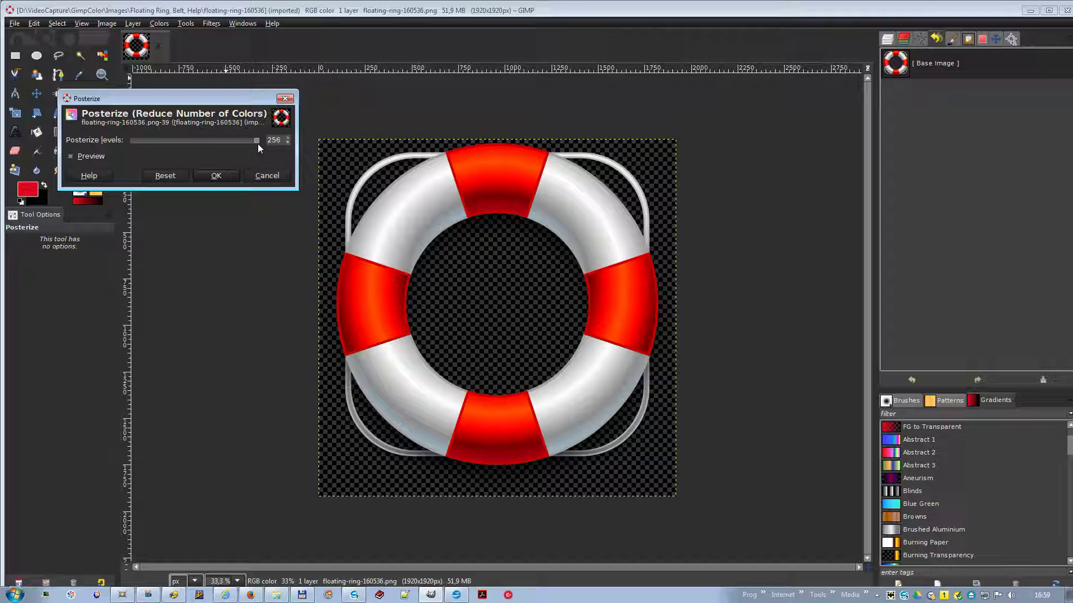
click(222, 174)
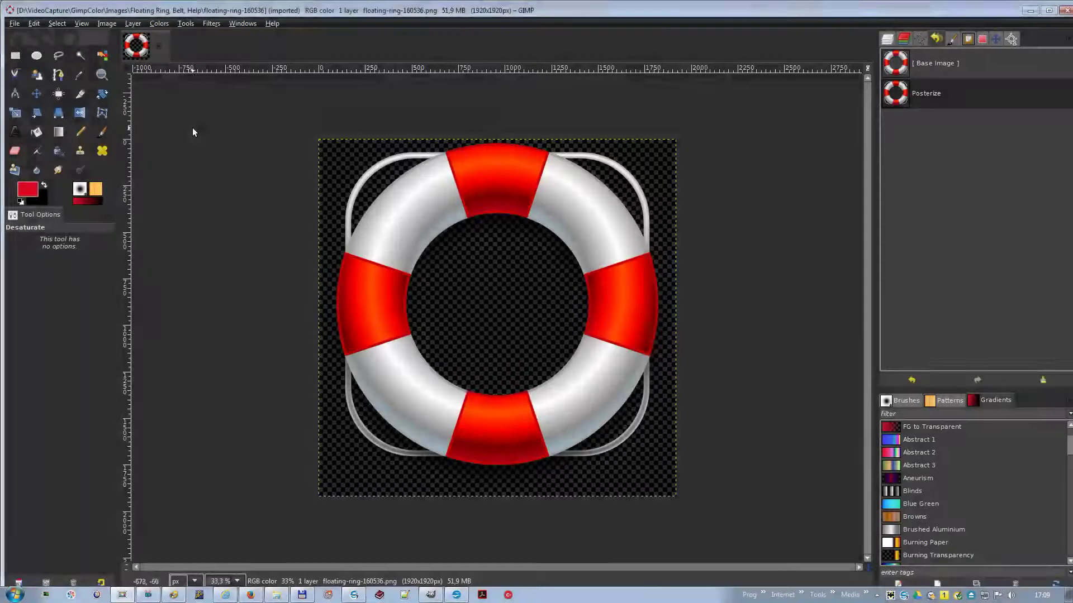
Open Desaturate, try Luminosity, then preview the ring with Average-based grey shades.
click(159, 24)
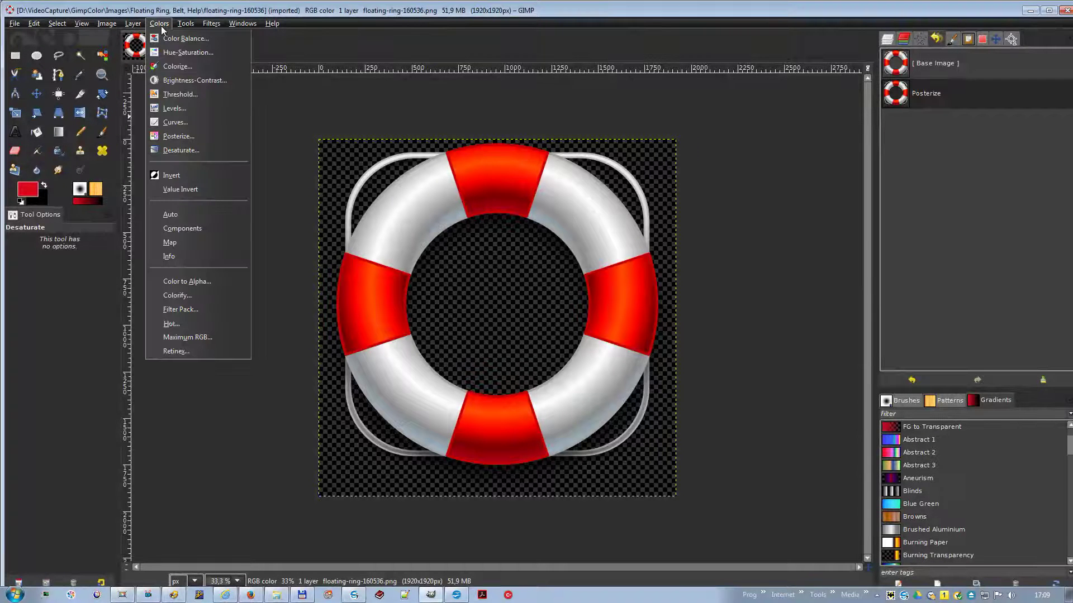
click(182, 150)
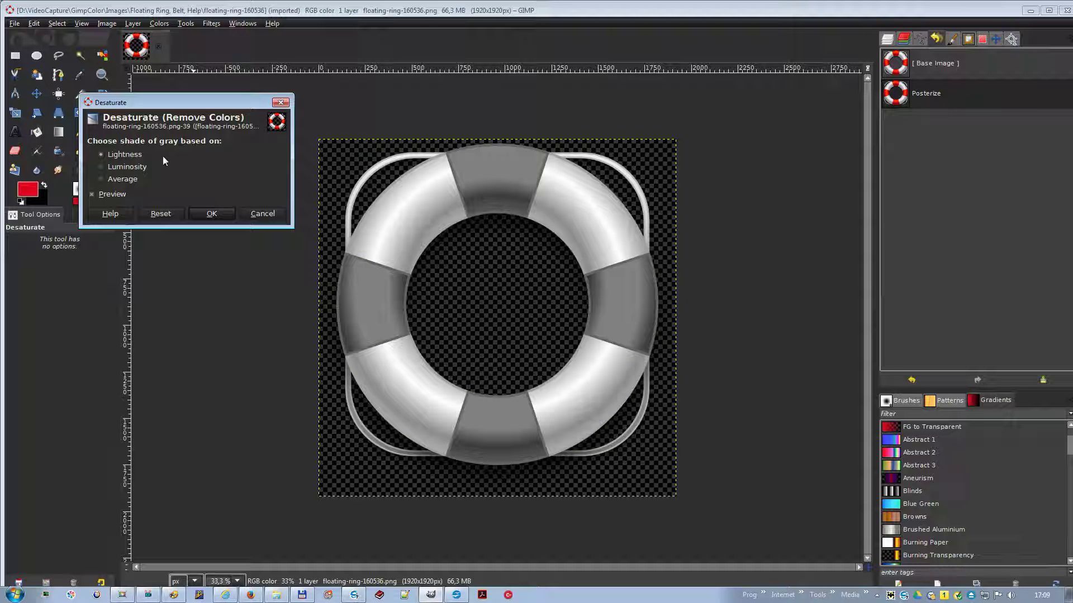
click(120, 169)
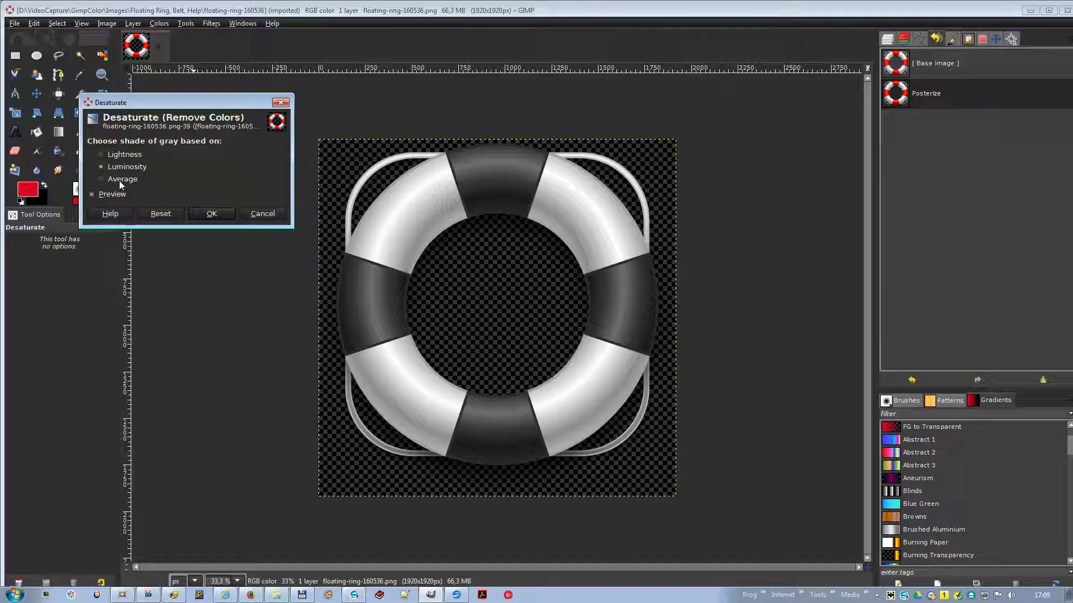
click(119, 180)
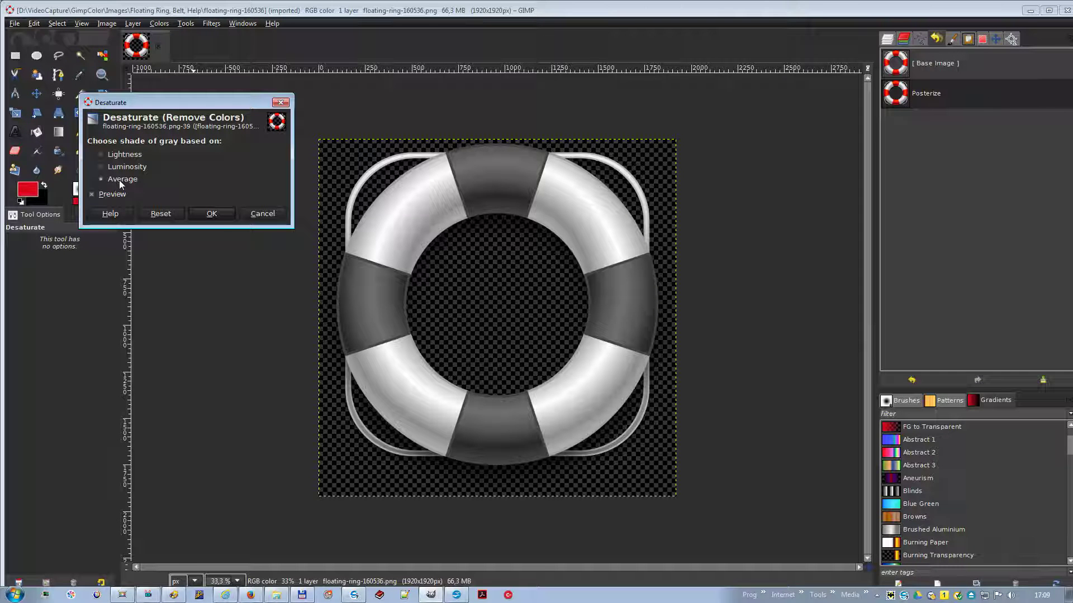
Apply Average desaturation, redo Desaturate with Luminosity, then invert the grey ring's colours.
click(226, 214)
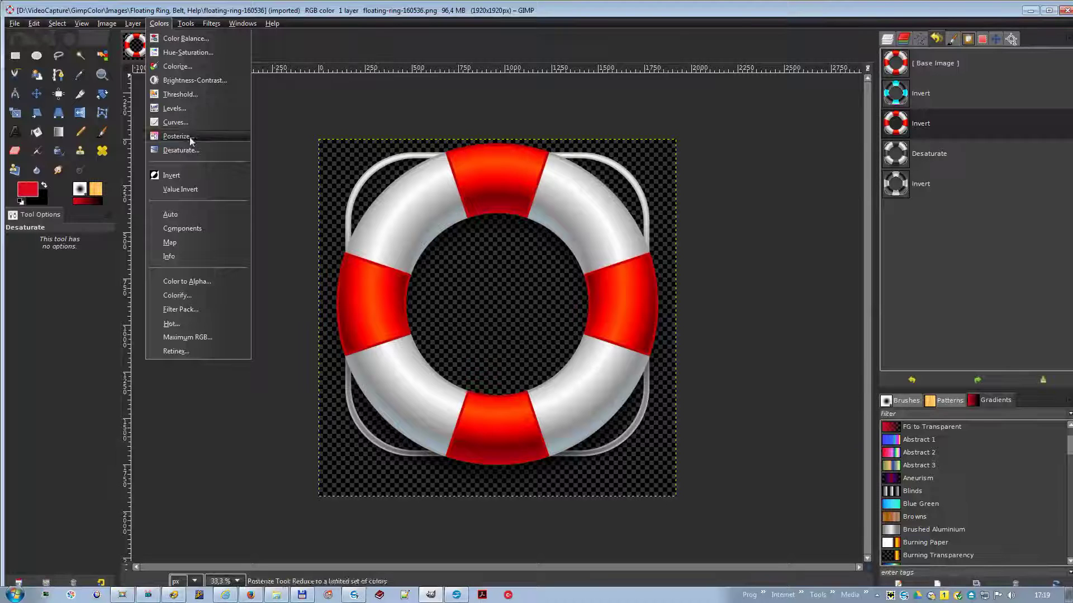
click(180, 150)
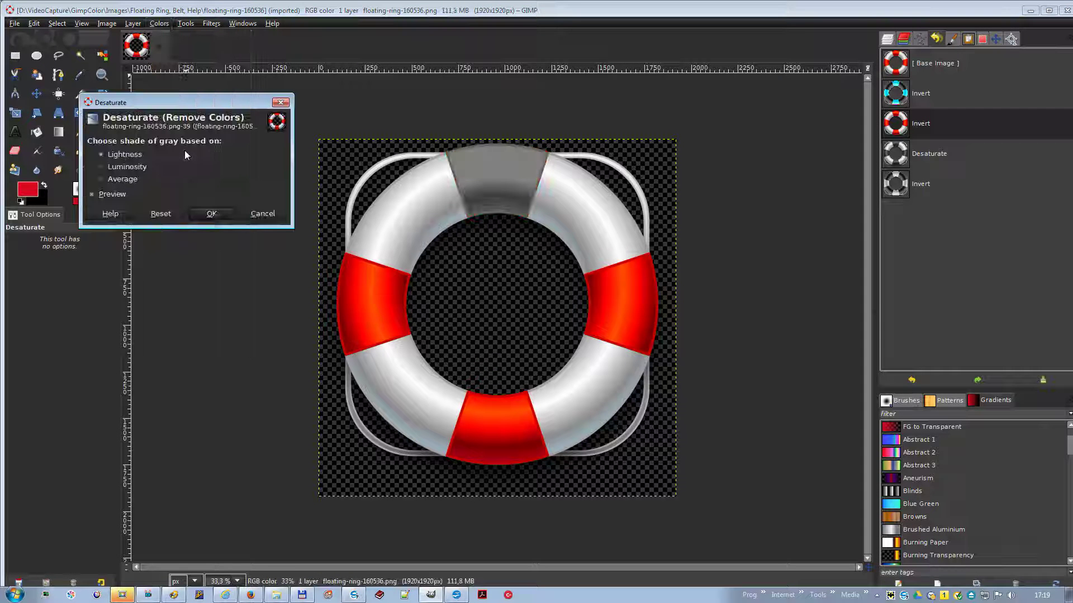
click(142, 166)
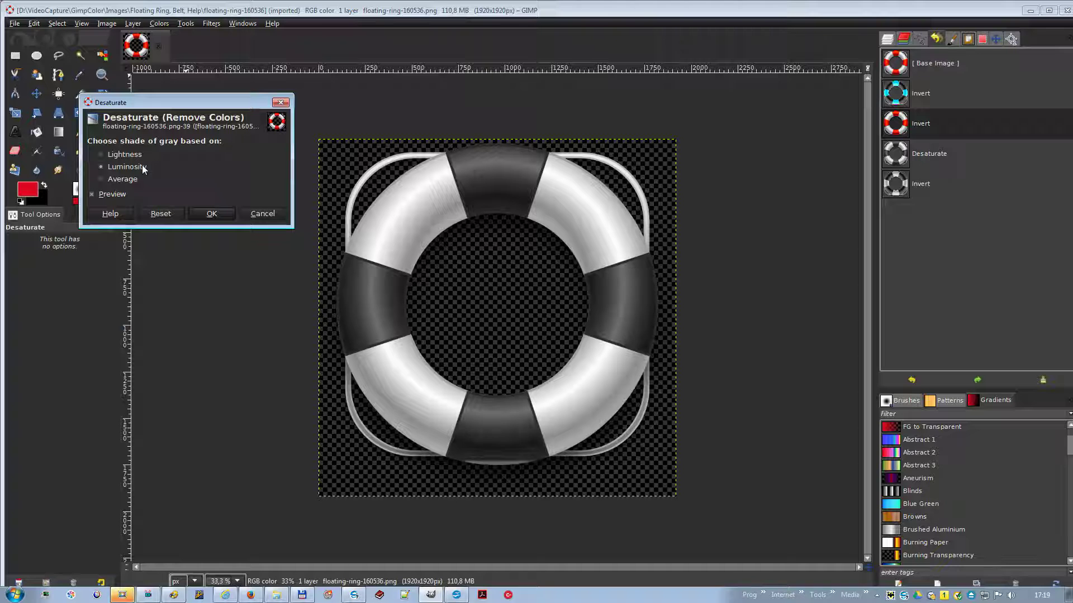
click(204, 213)
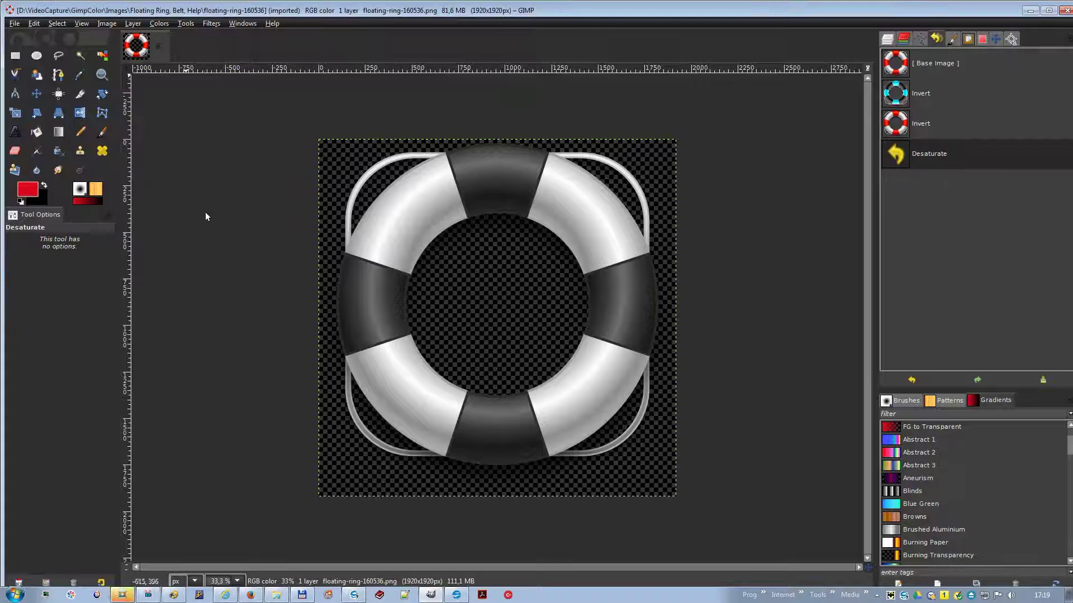
click(158, 24)
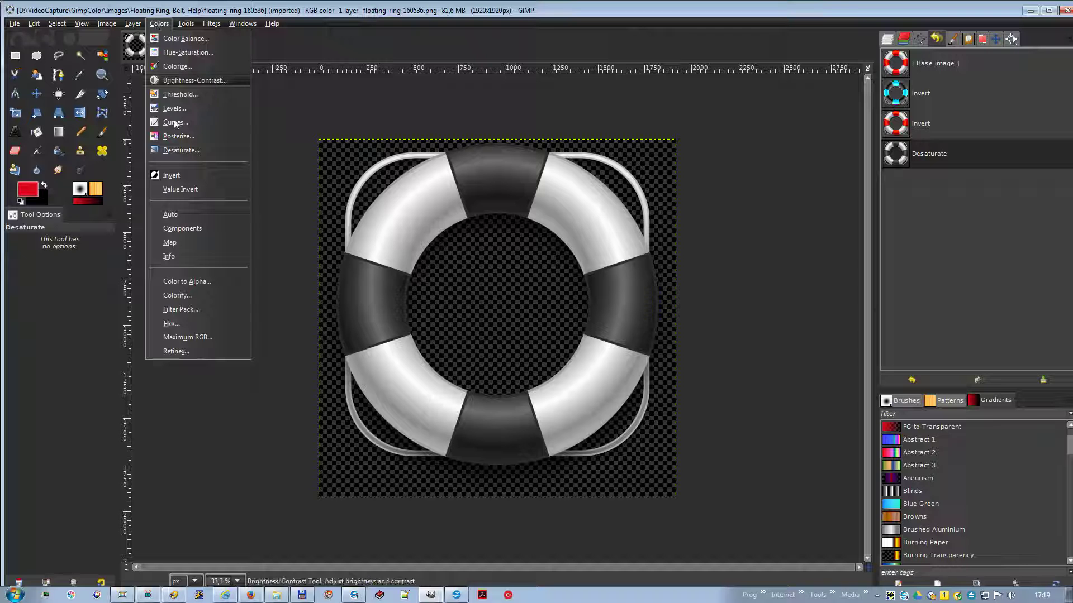
click(169, 176)
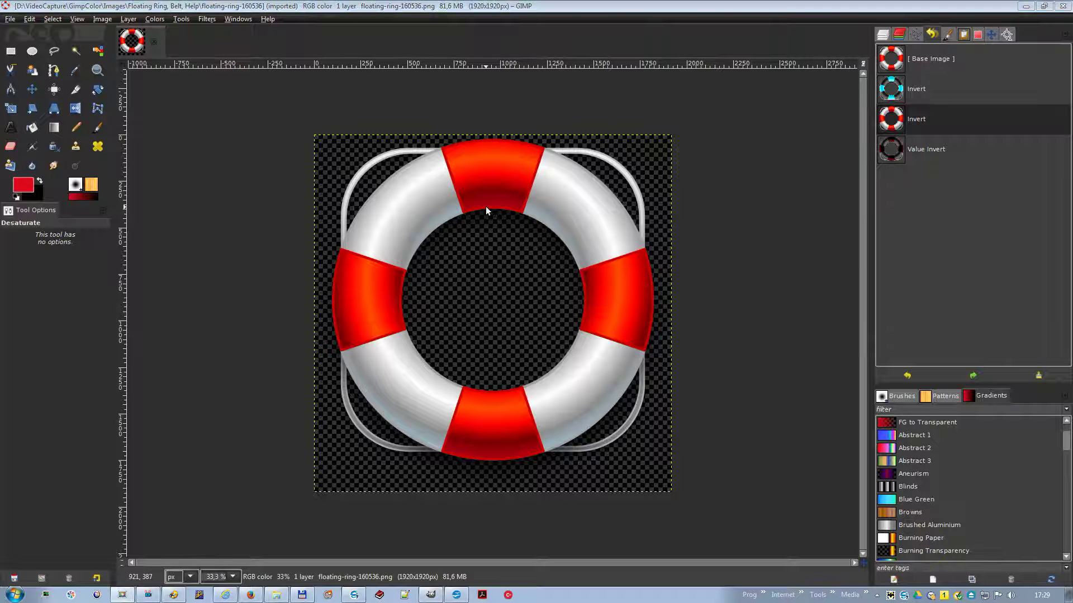
Apply Colors > Value Invert to the life ring, darkening it.
click(151, 20)
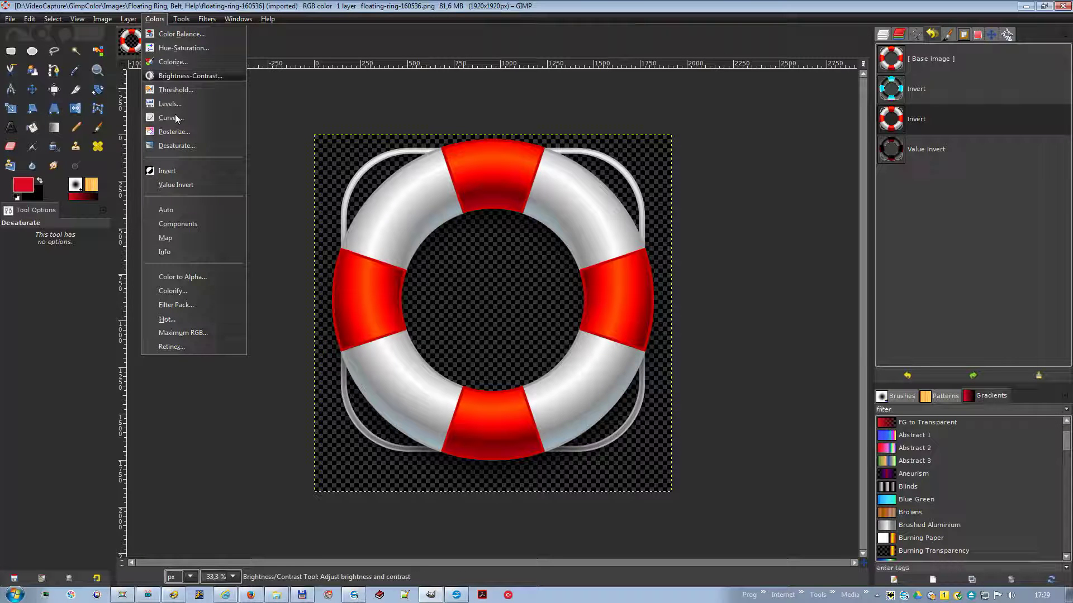
click(180, 188)
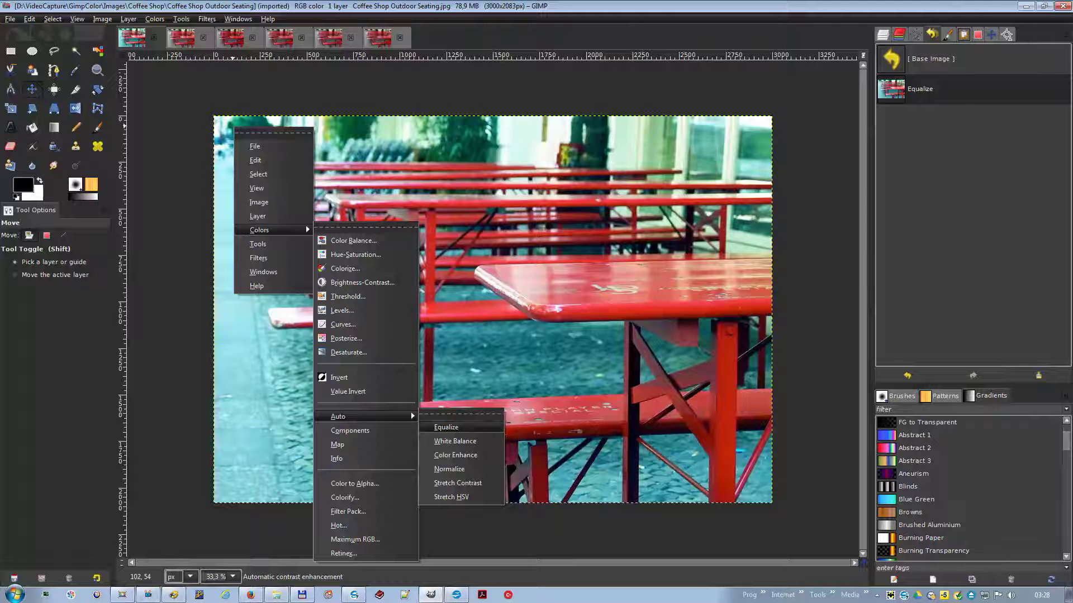
Compare the café photo's Levels, Color Enhance, Normalize and Stretch Contrast tabs in turn.
key(Escape)
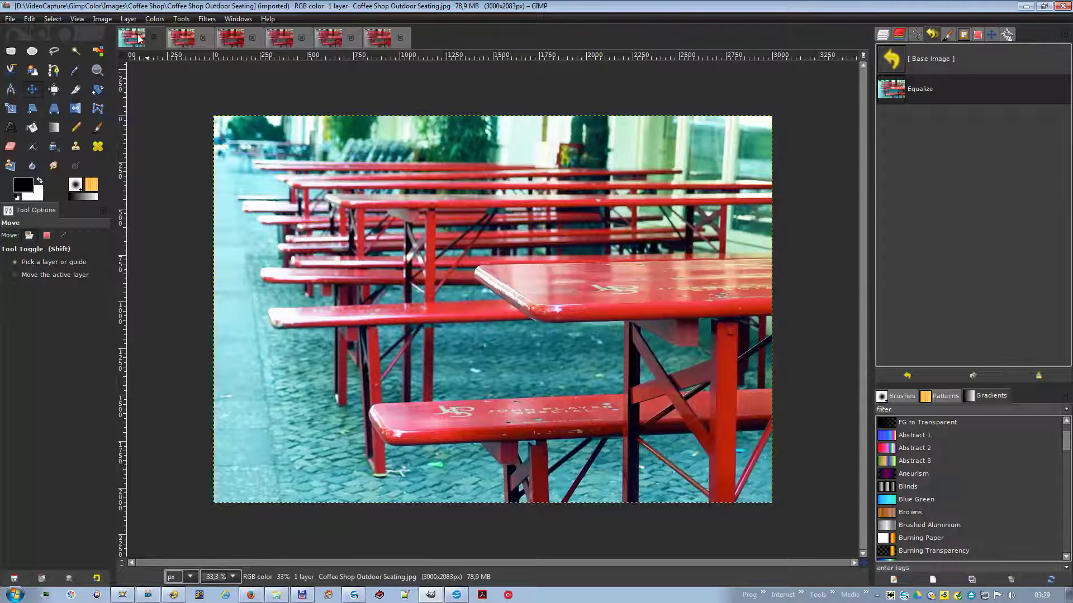
click(186, 43)
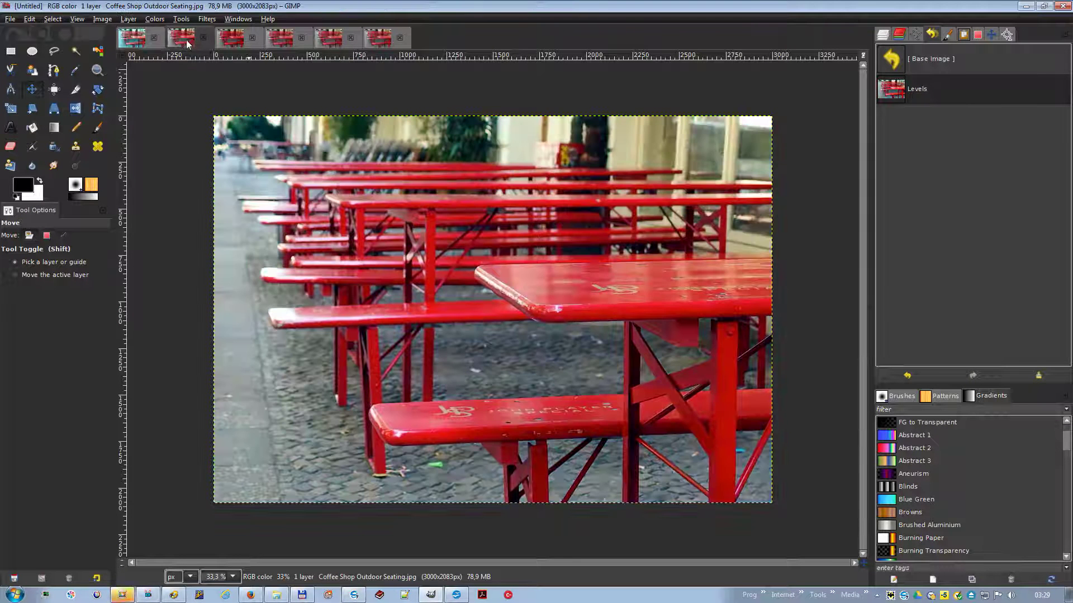
click(236, 41)
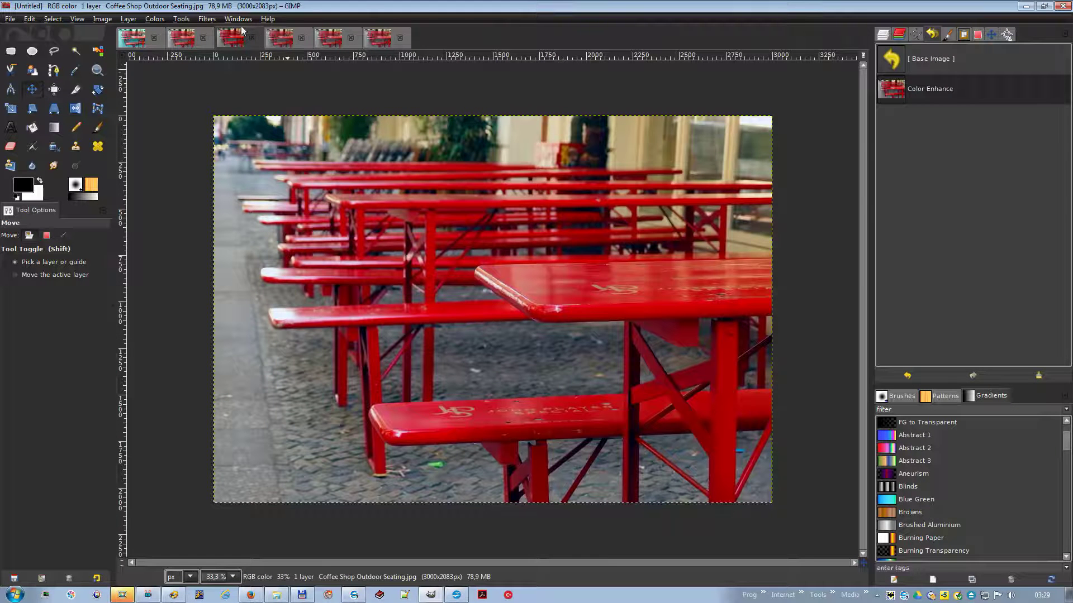
click(285, 38)
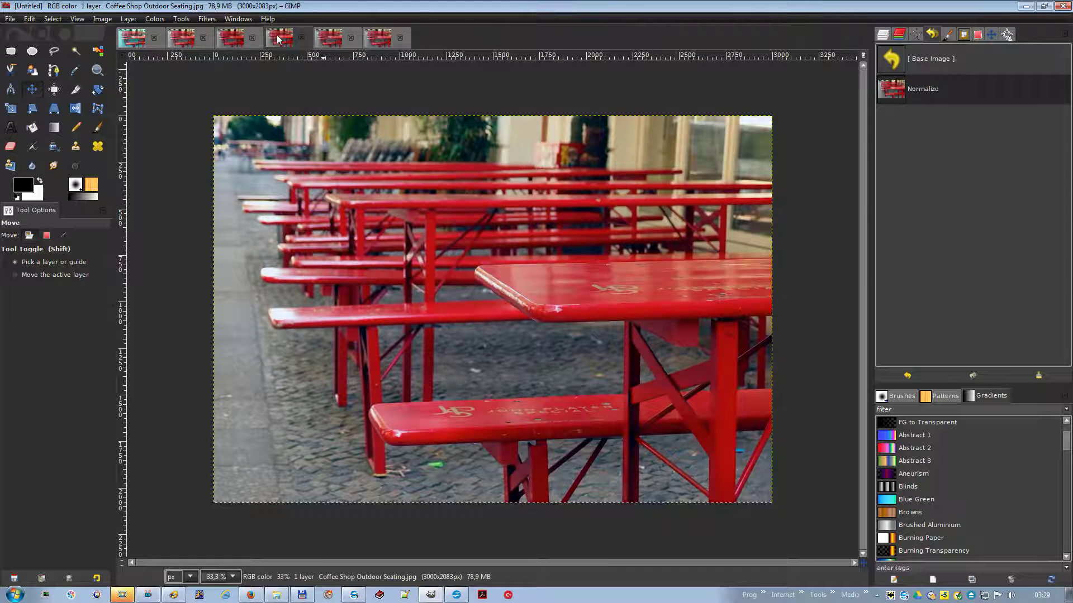
click(334, 39)
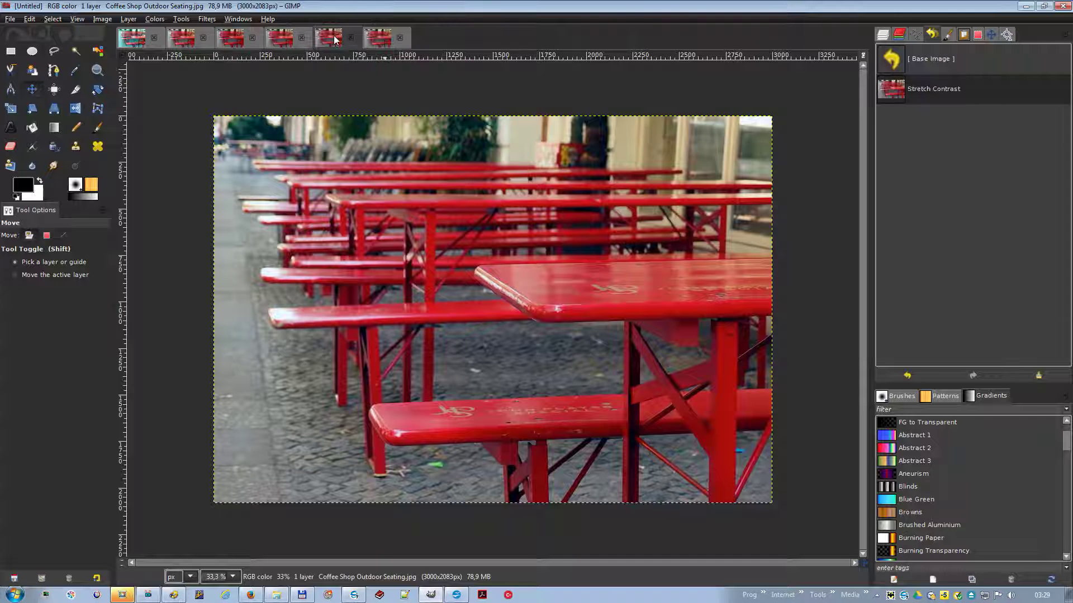
click(382, 40)
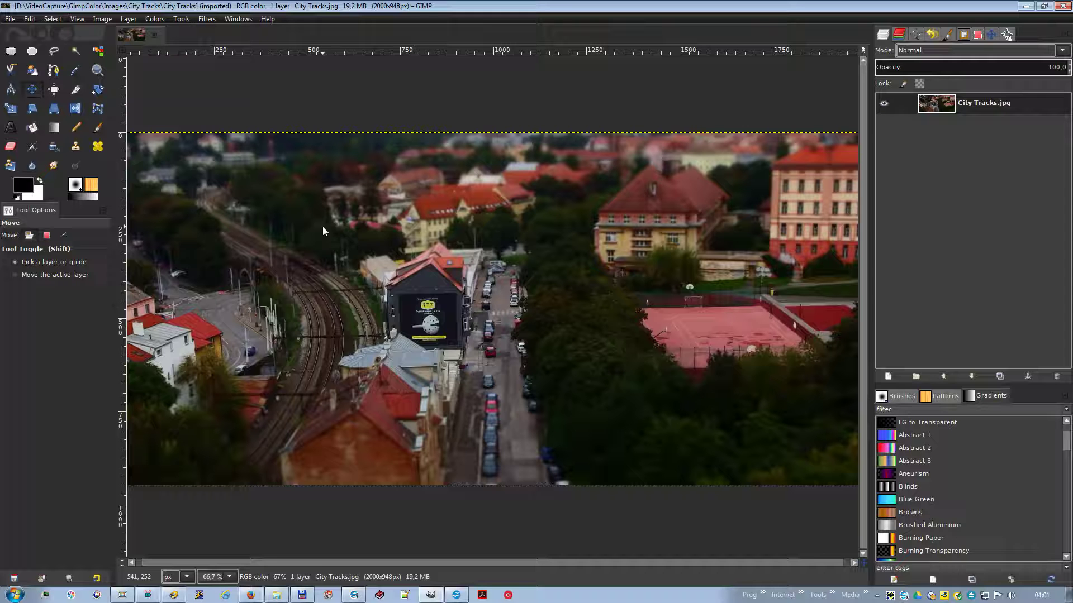
Run Components > Decompose on City Tracks in RGB to layers, creating City Tracks-RGB.jpg.
right_click(323, 226)
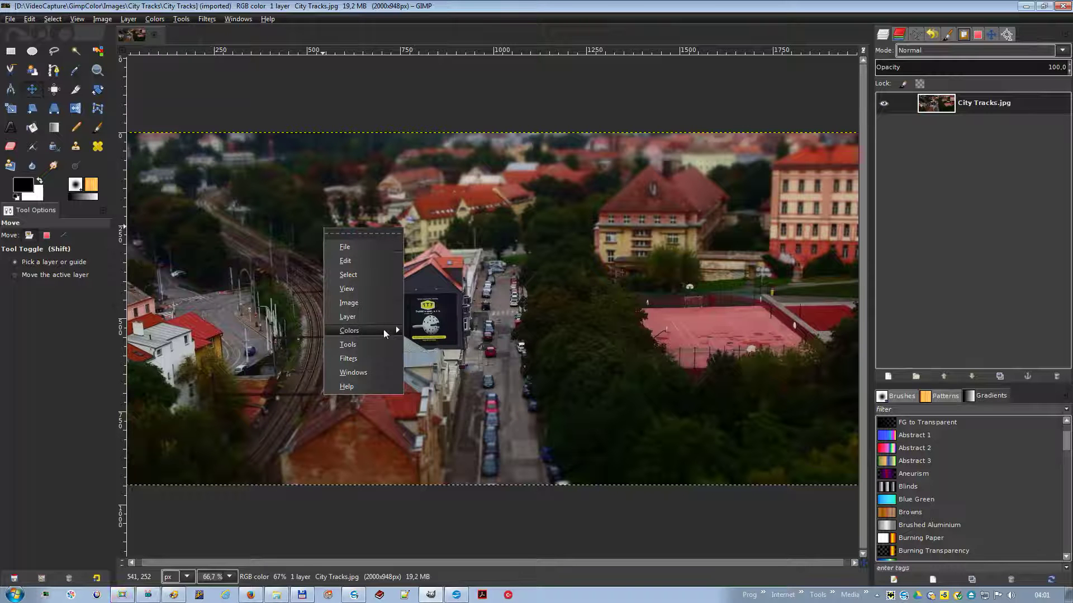
mouse_move(380, 332)
mouse_move(478, 469)
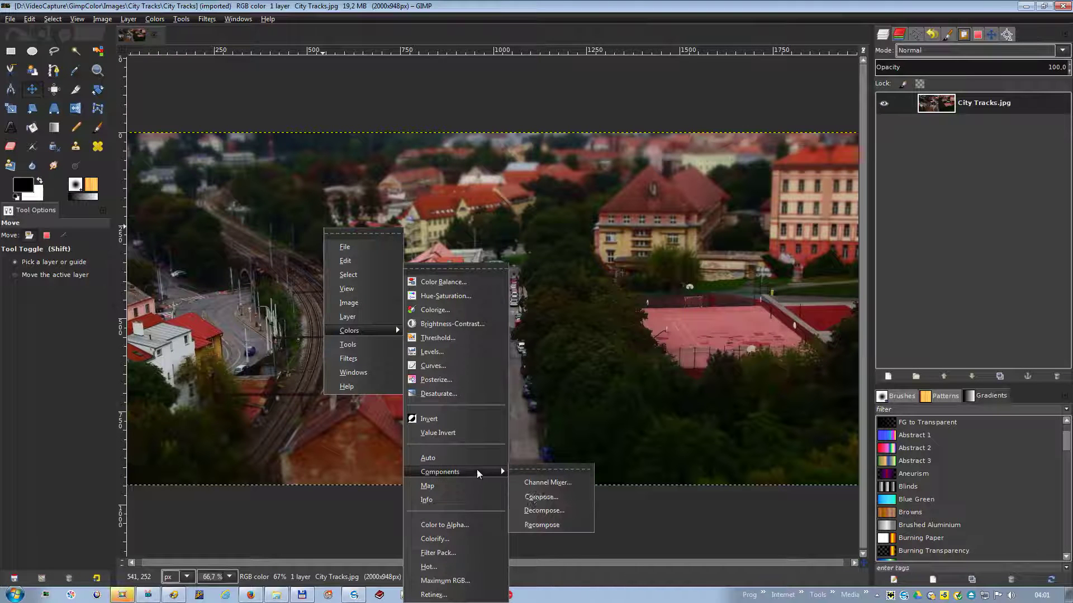
click(543, 510)
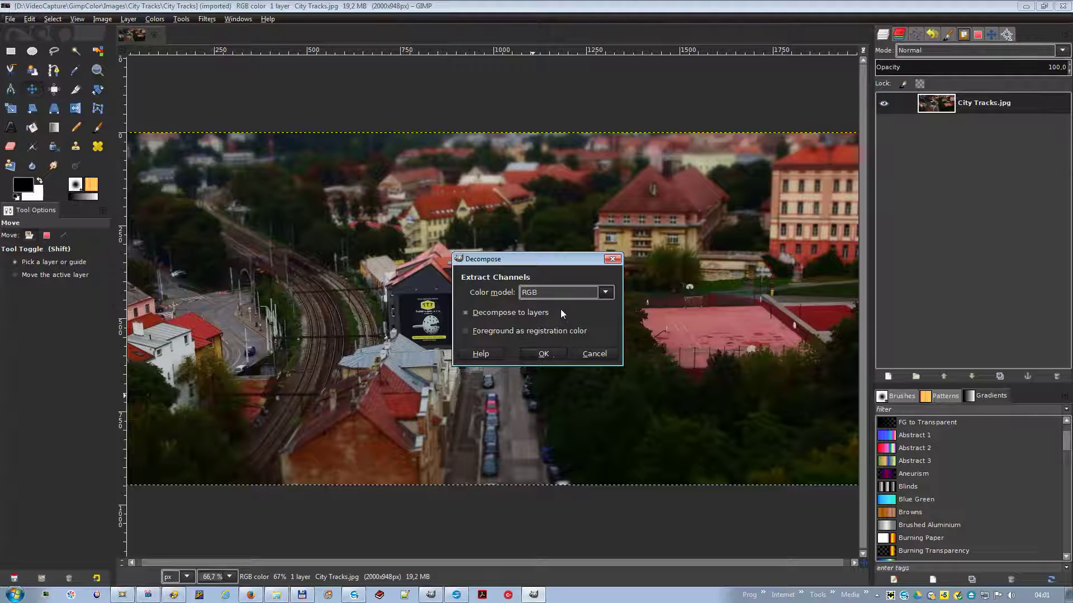
click(553, 357)
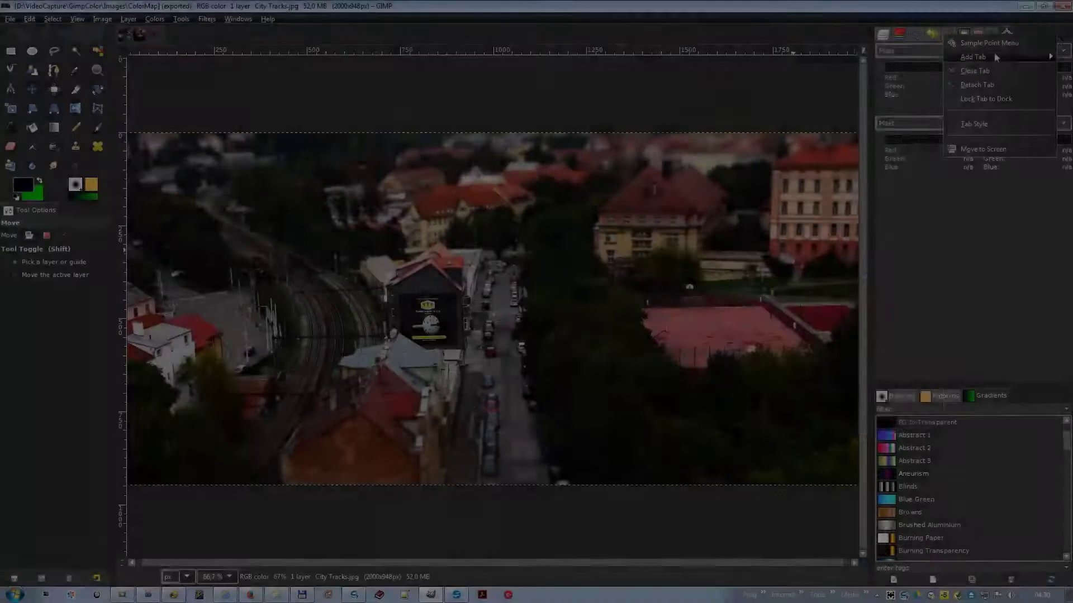
Add a Colormap panel and convert City Tracks to indexed colour mode.
mouse_move(994, 56)
click(930, 140)
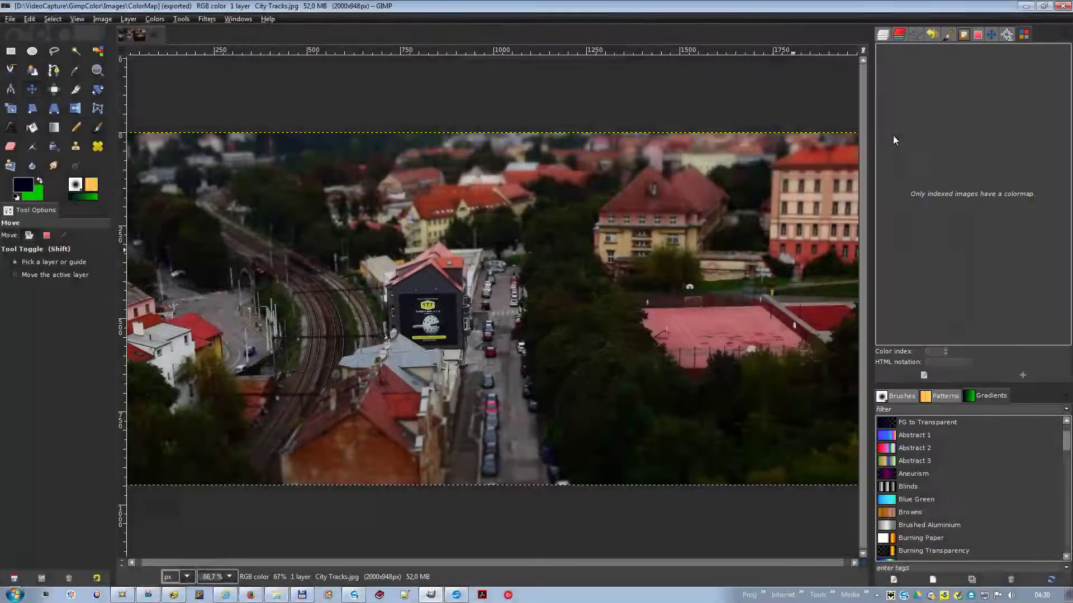
click(102, 19)
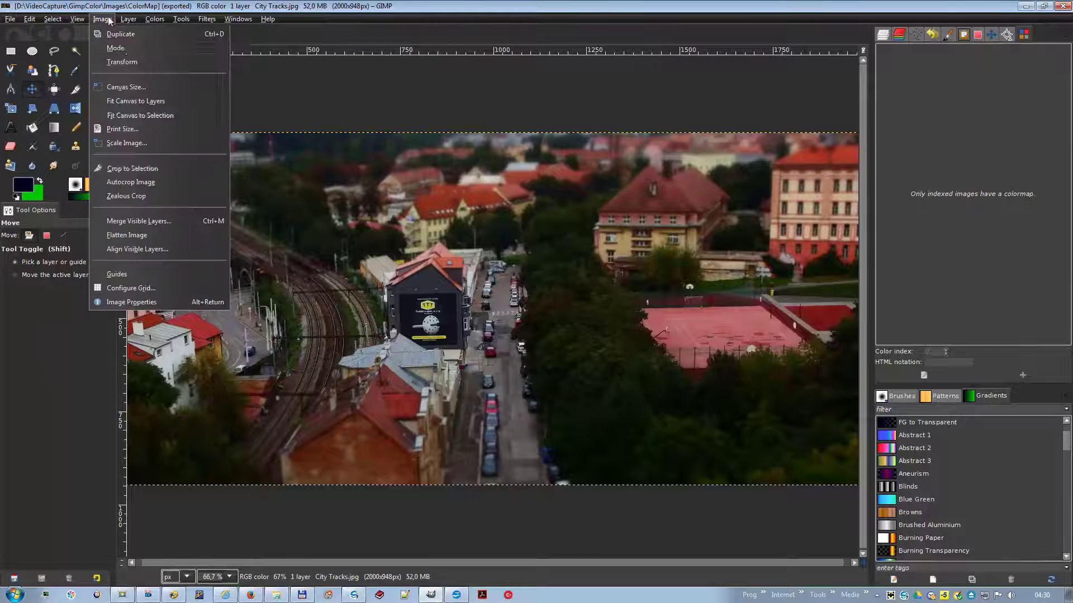
mouse_move(189, 50)
click(259, 75)
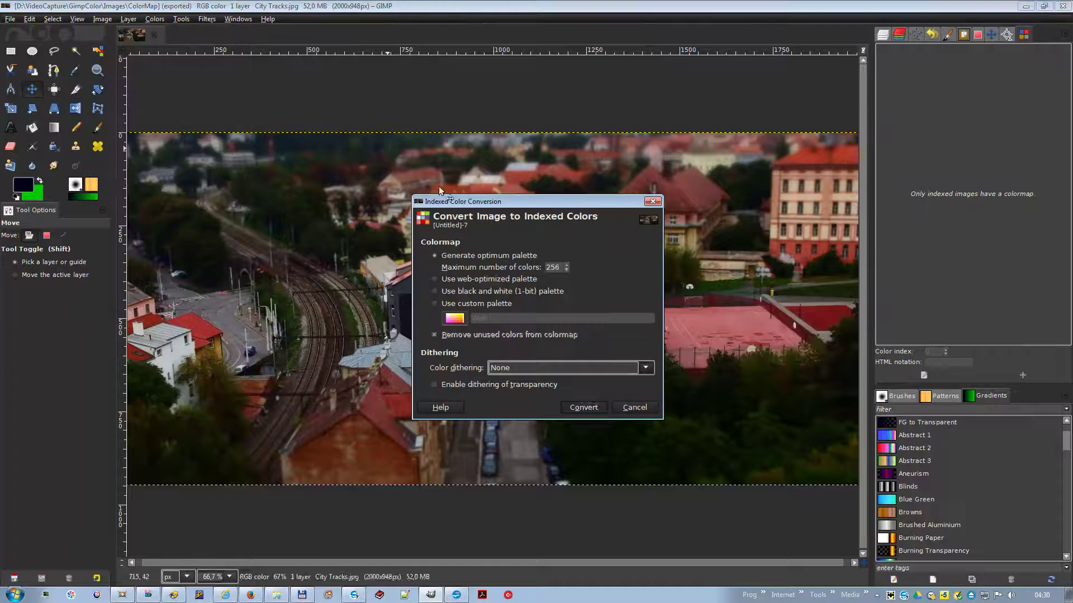
click(585, 406)
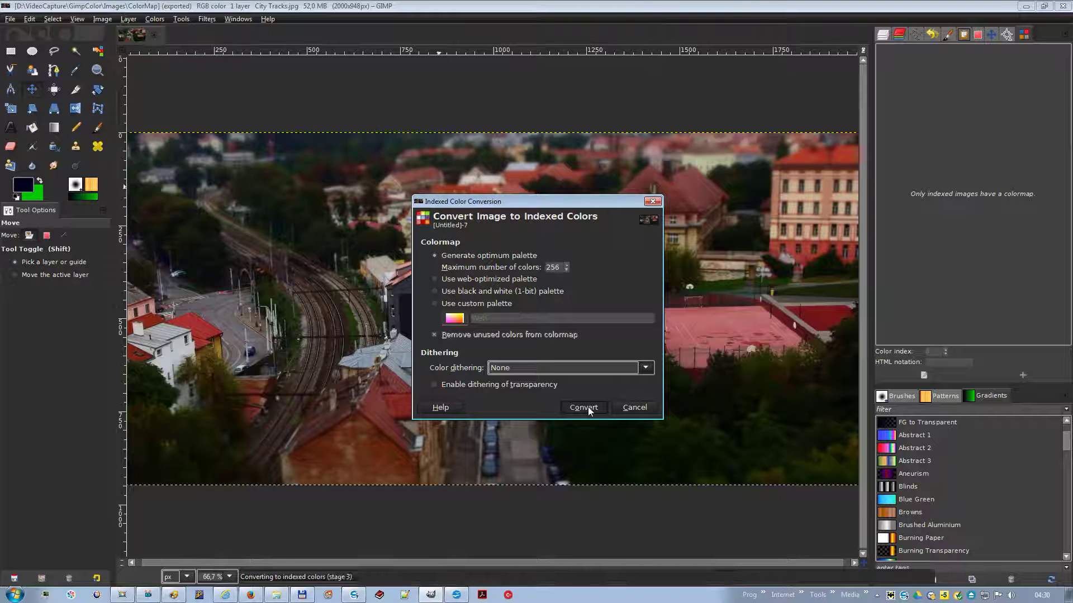
Sample the court's pink and recolour colormap entry 213 dark red.
click(79, 73)
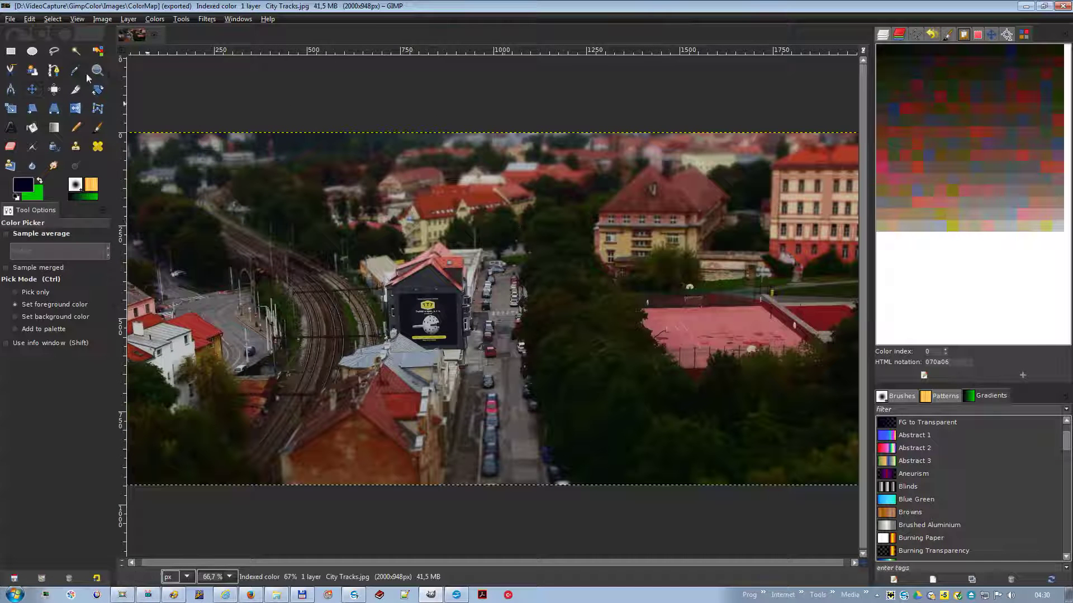
click(708, 319)
double_click(942, 201)
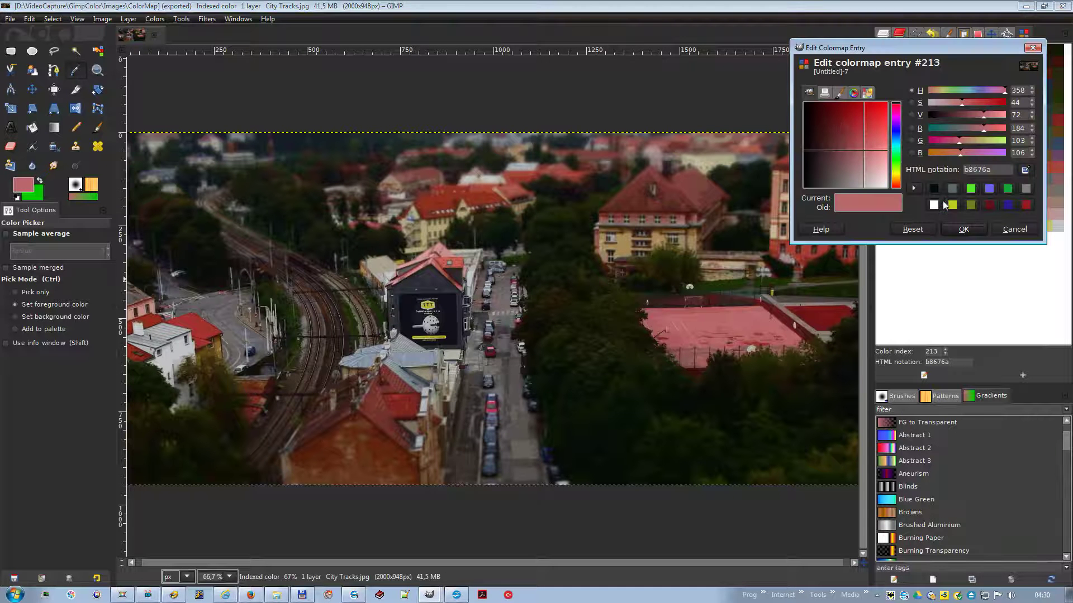
click(839, 123)
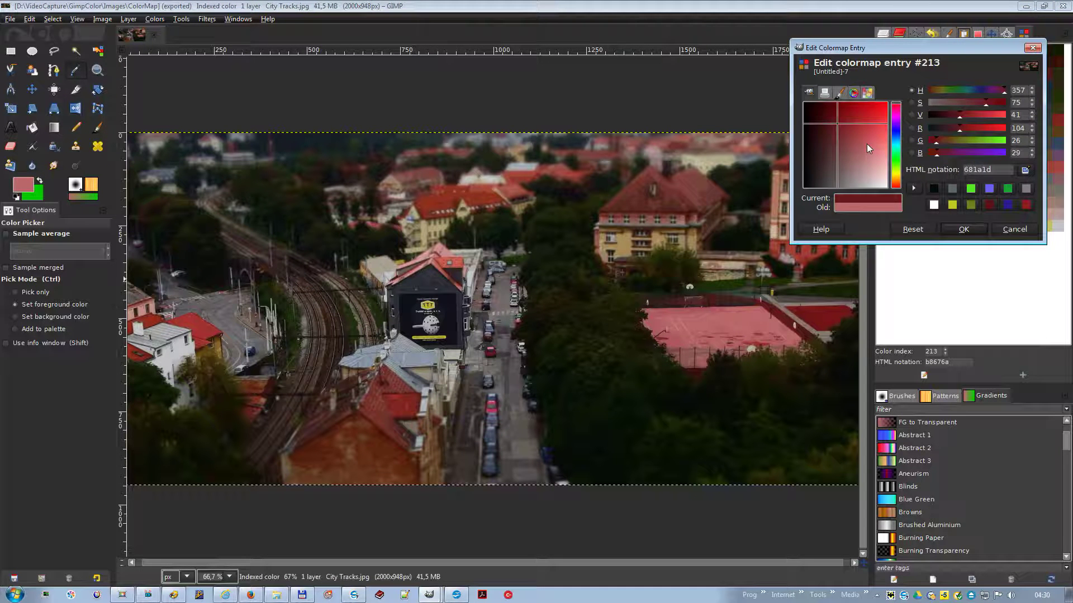
click(956, 229)
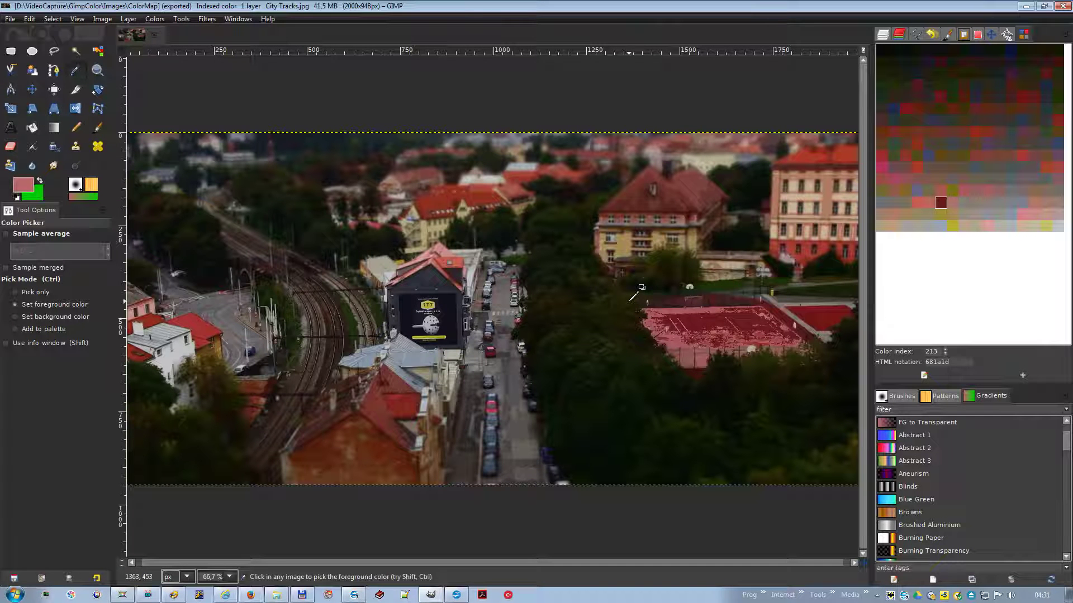
Sample the dark foliage and recolour colormap entry 34 bright green 82d726.
click(557, 372)
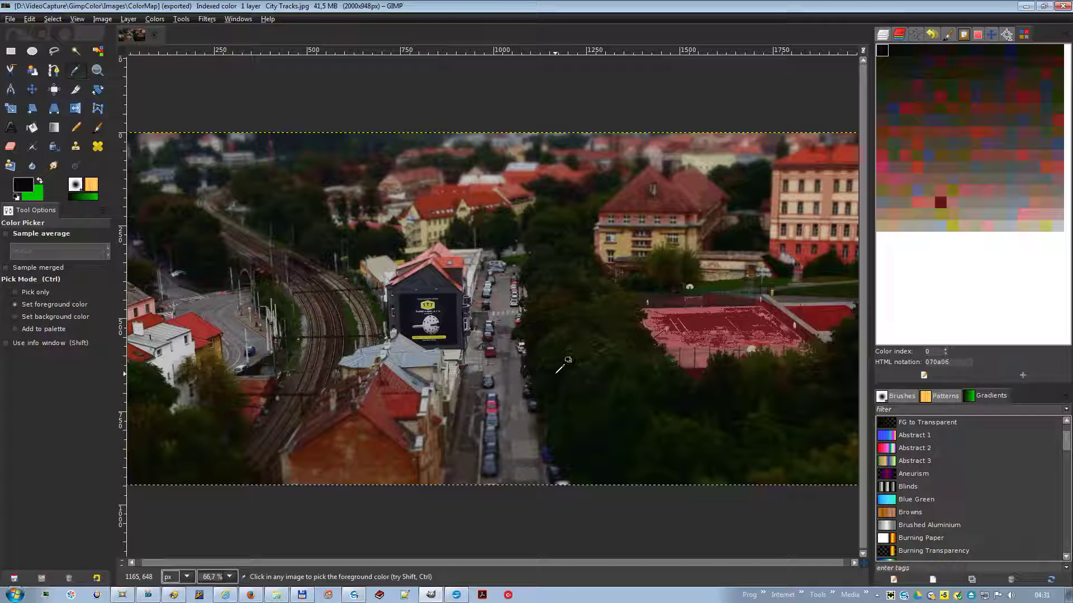
click(570, 348)
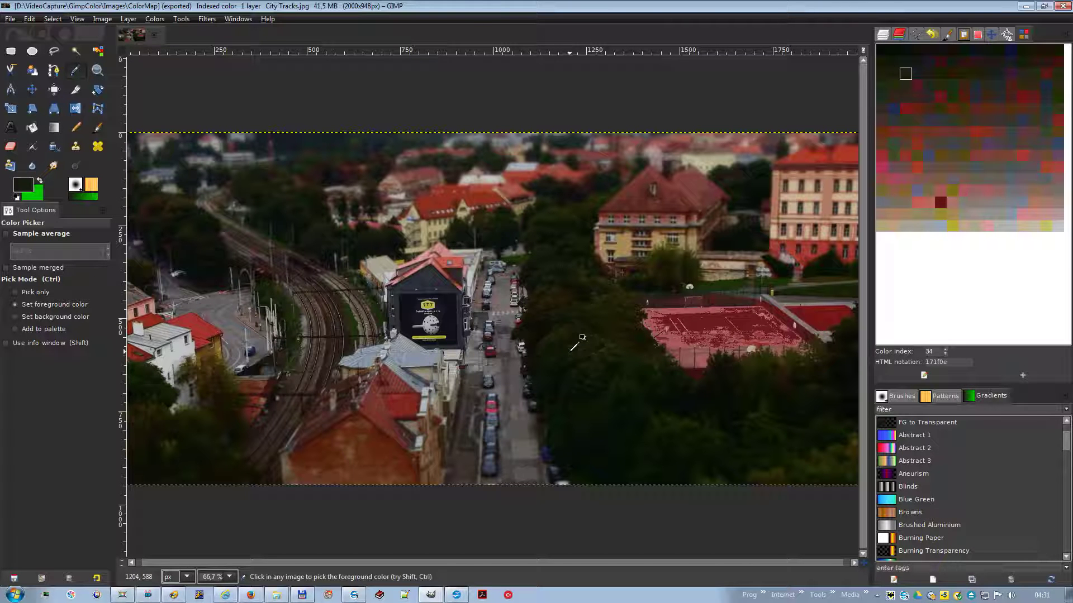
double_click(905, 75)
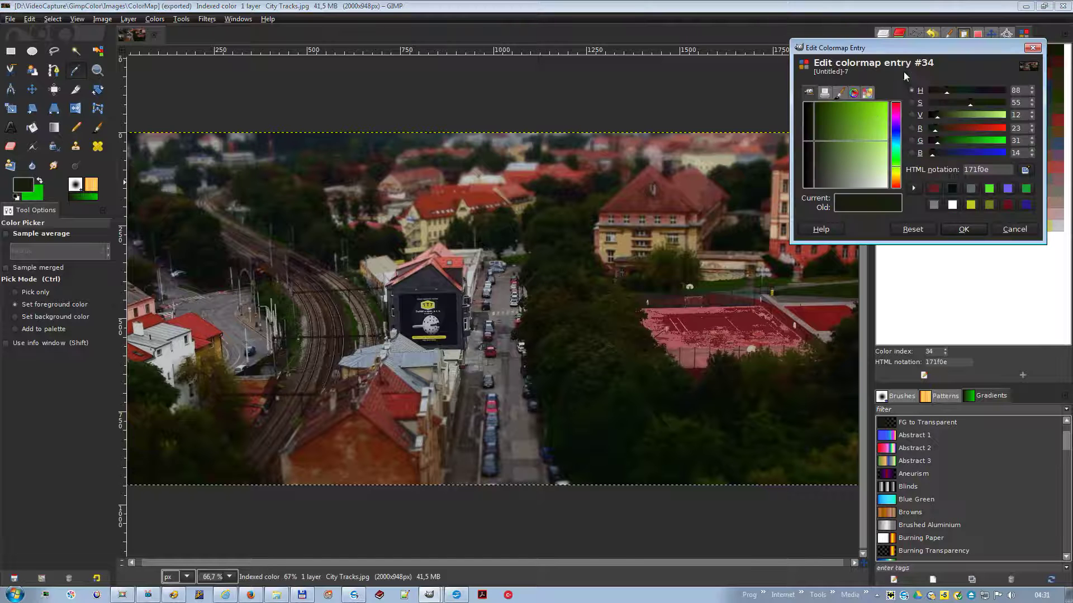
click(865, 117)
click(964, 229)
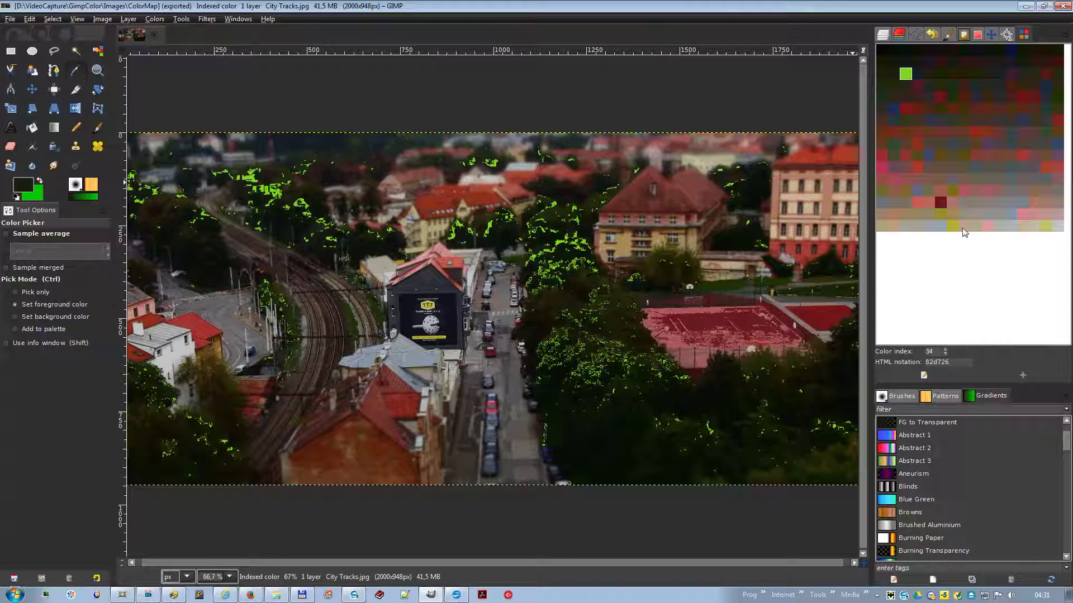
right_click(495, 260)
Use Set Colormap with the Firecode palette to recast City Tracks in fire tones.
mouse_move(531, 368)
mouse_move(632, 485)
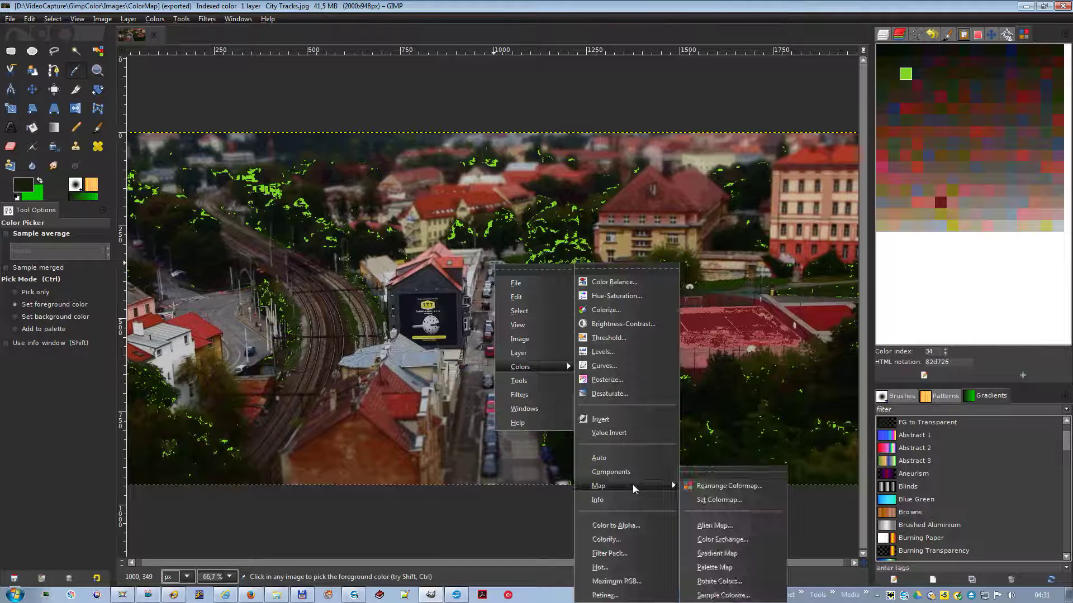
click(719, 500)
click(501, 291)
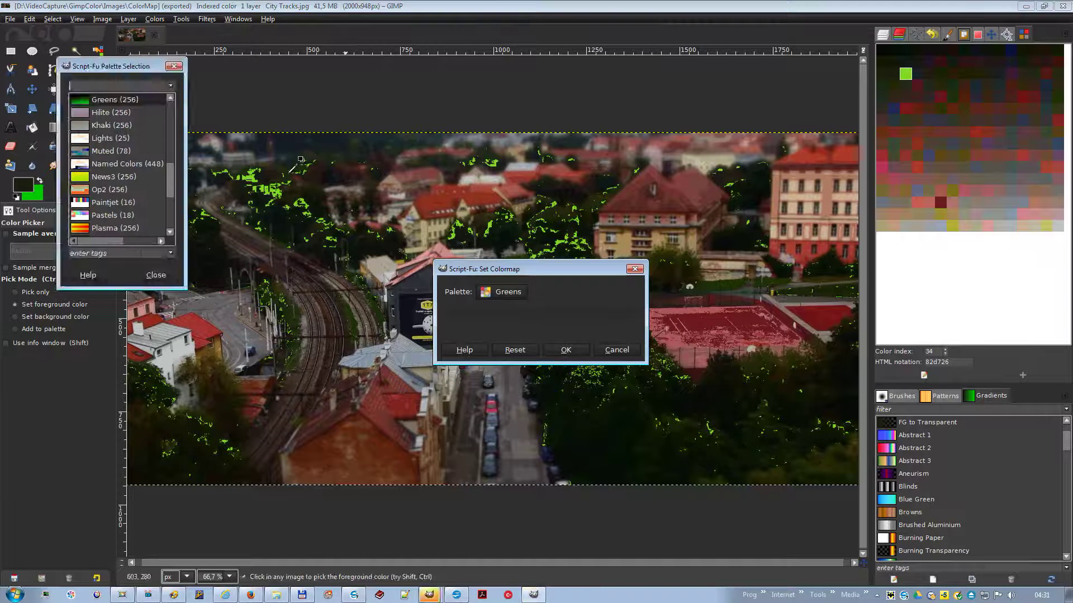
drag(143, 68, 370, 147)
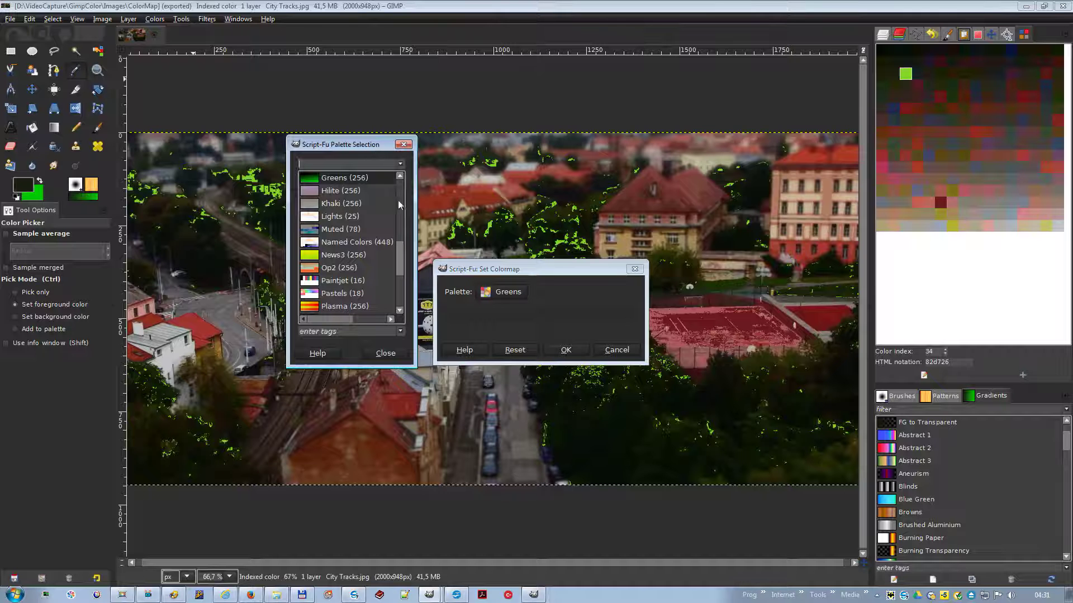
scroll(399, 204, up, 3)
click(334, 202)
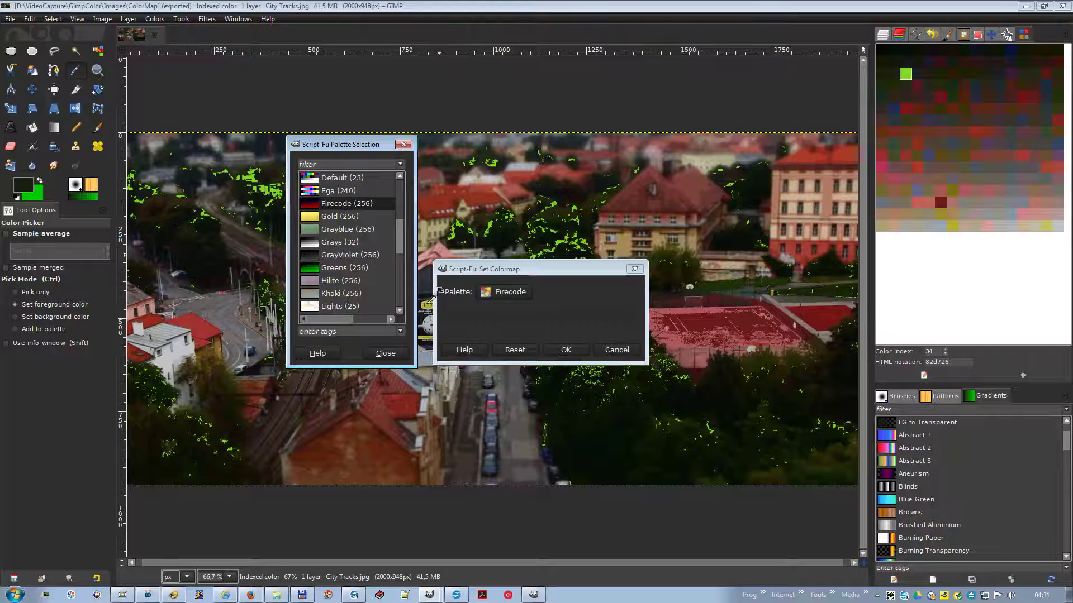
click(564, 350)
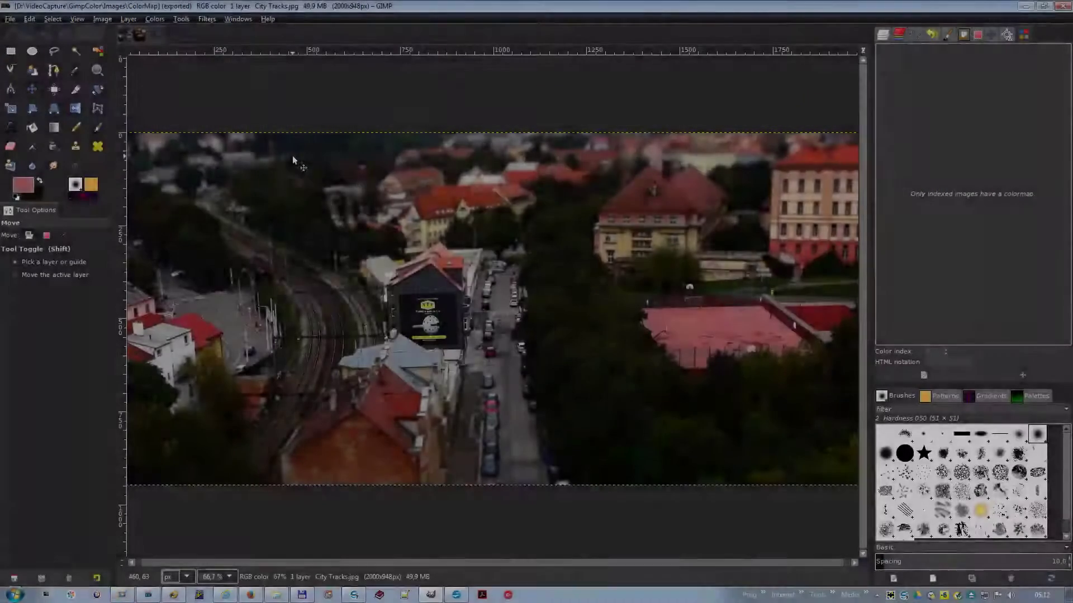
Run Colors > Map > Alien Map on City Tracks with its default settings.
right_click(293, 156)
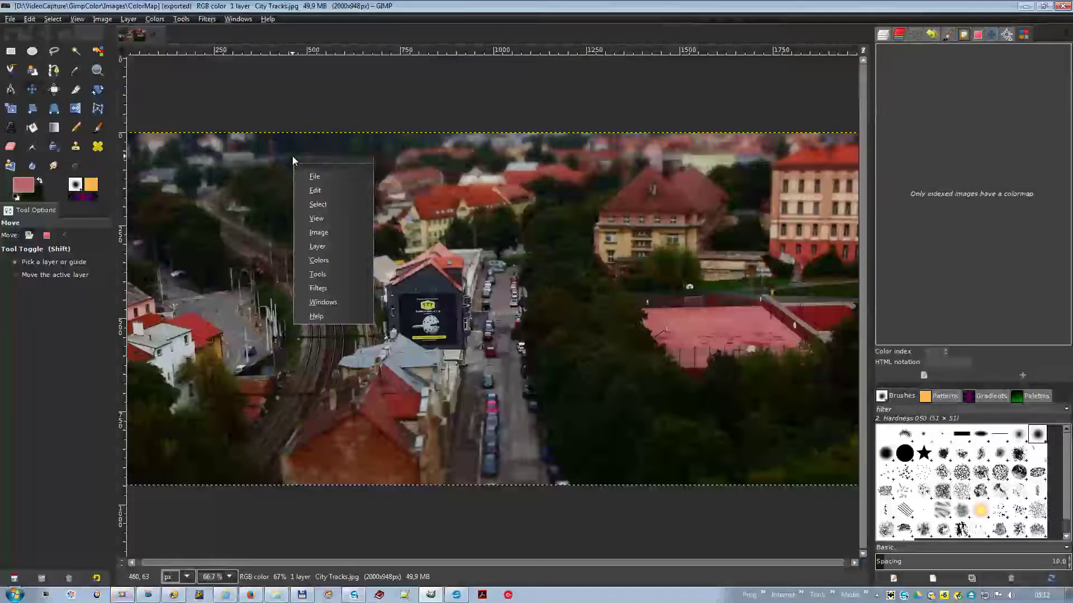
mouse_move(354, 264)
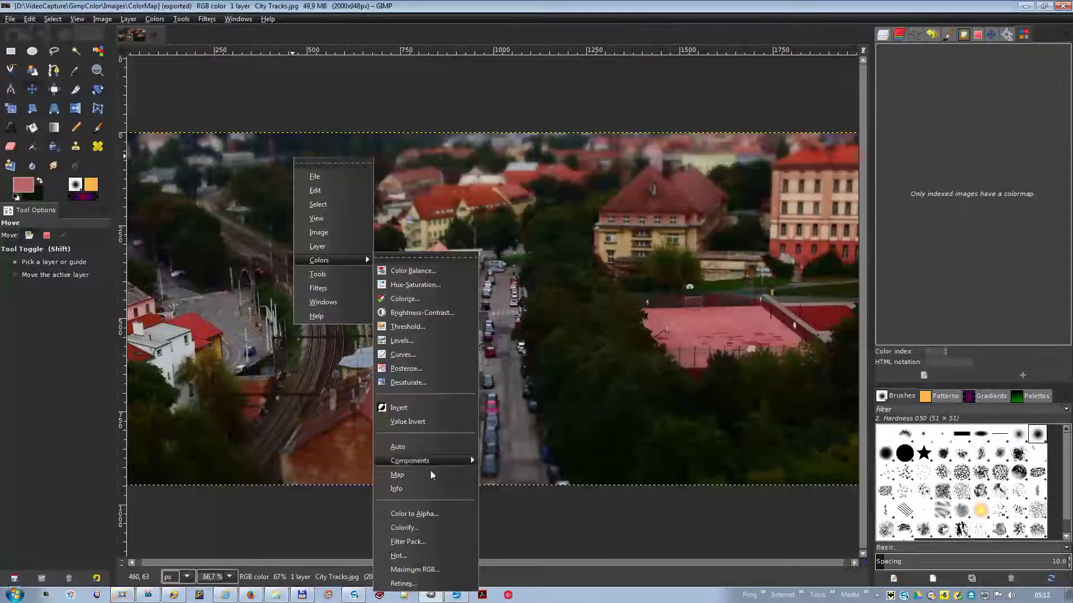
mouse_move(428, 474)
click(513, 524)
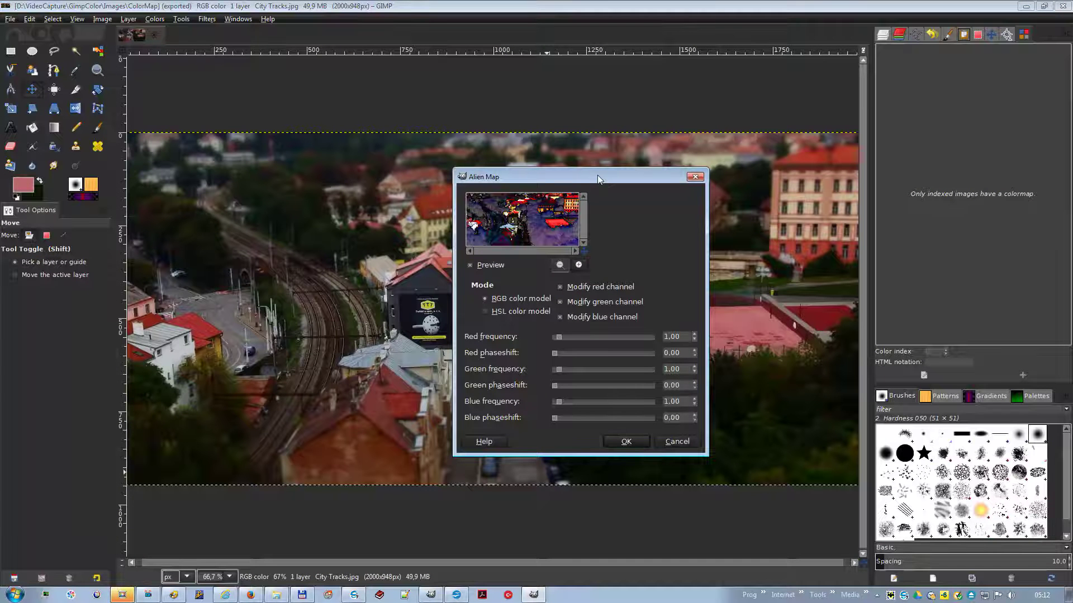
click(625, 441)
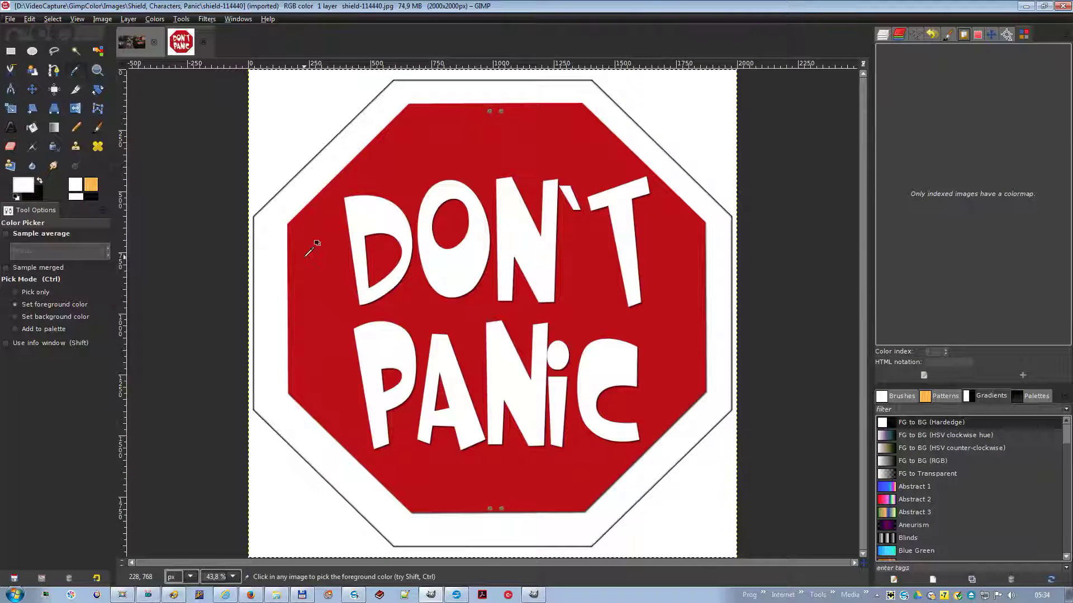
Pick the sign's red as foreground and run Color Exchange to make white areas transparent.
click(306, 256)
right_click(304, 257)
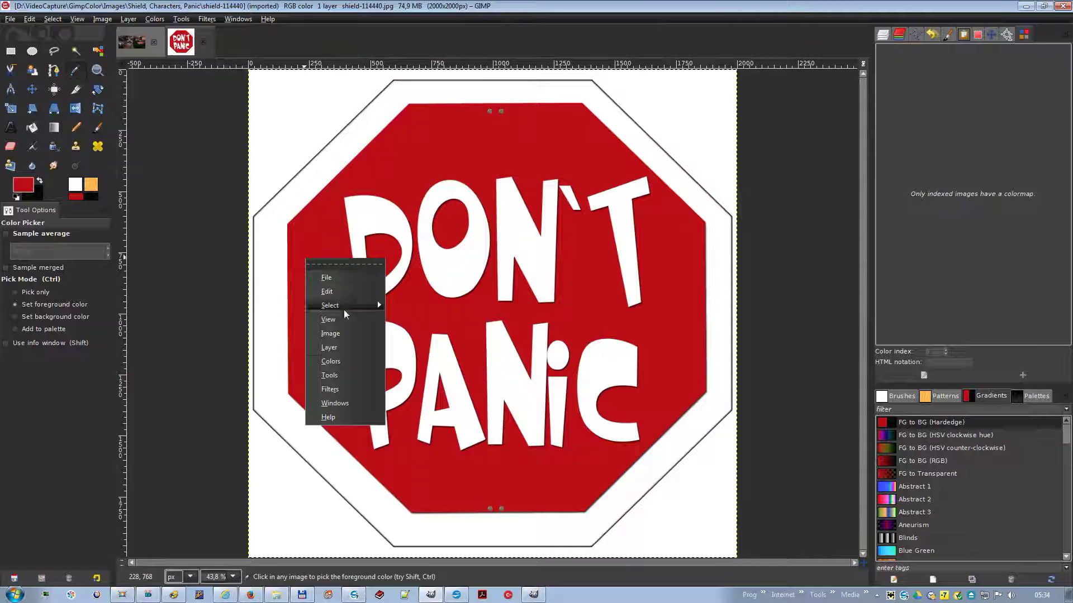
mouse_move(341, 358)
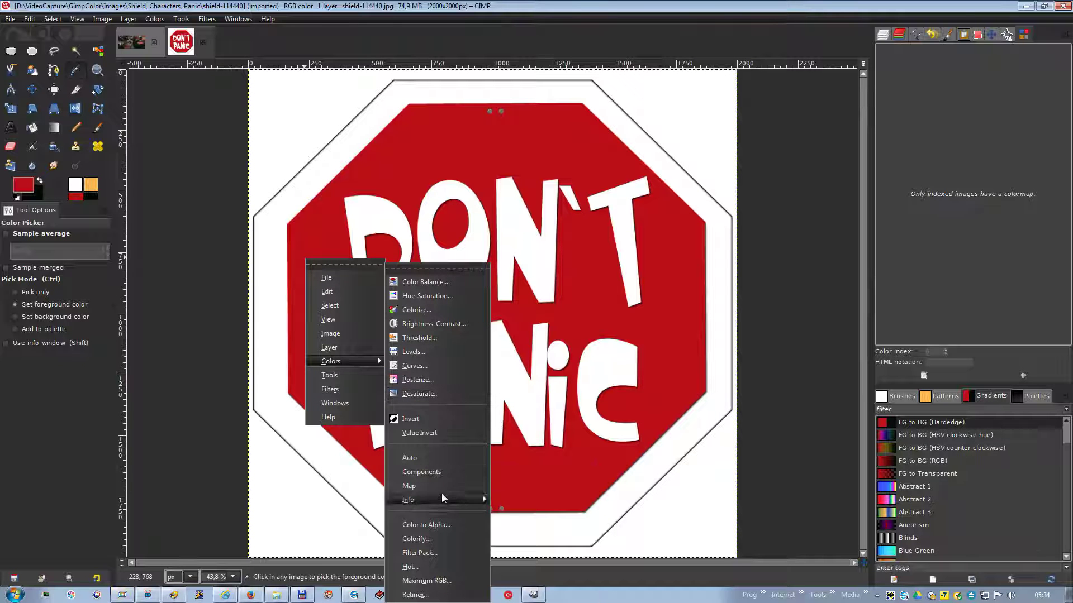
mouse_move(440, 486)
click(530, 538)
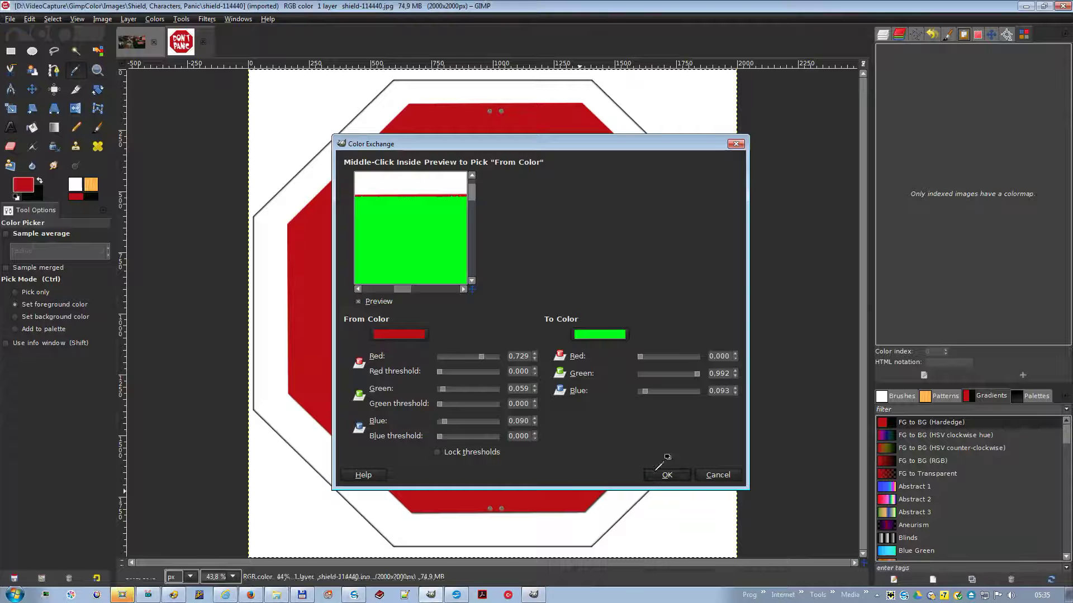
click(667, 475)
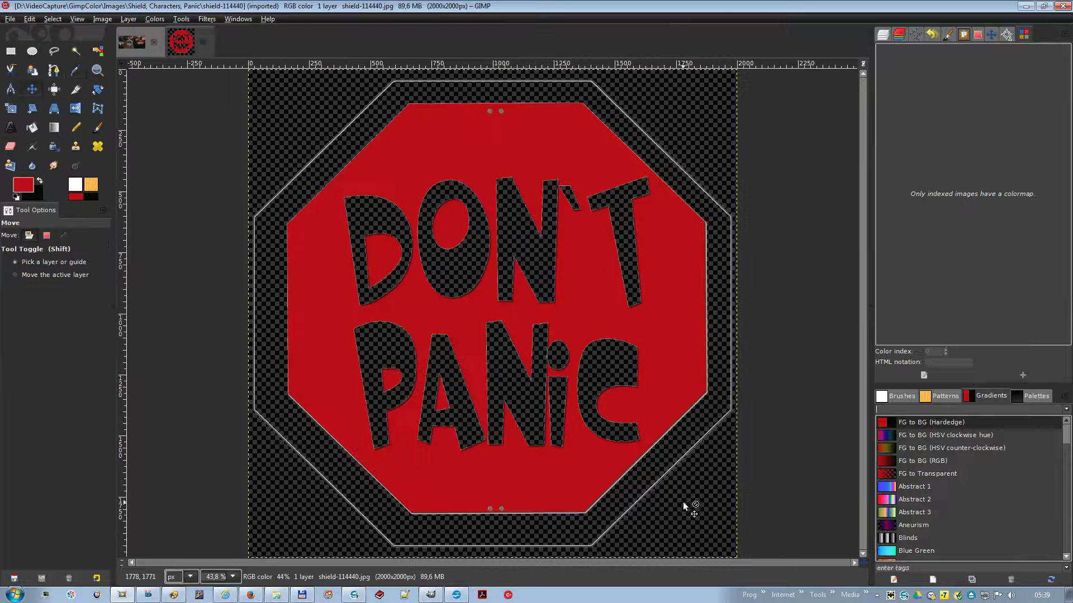
Apply Gradient Map to the sign using the FG to Transparent gradient.
click(906, 472)
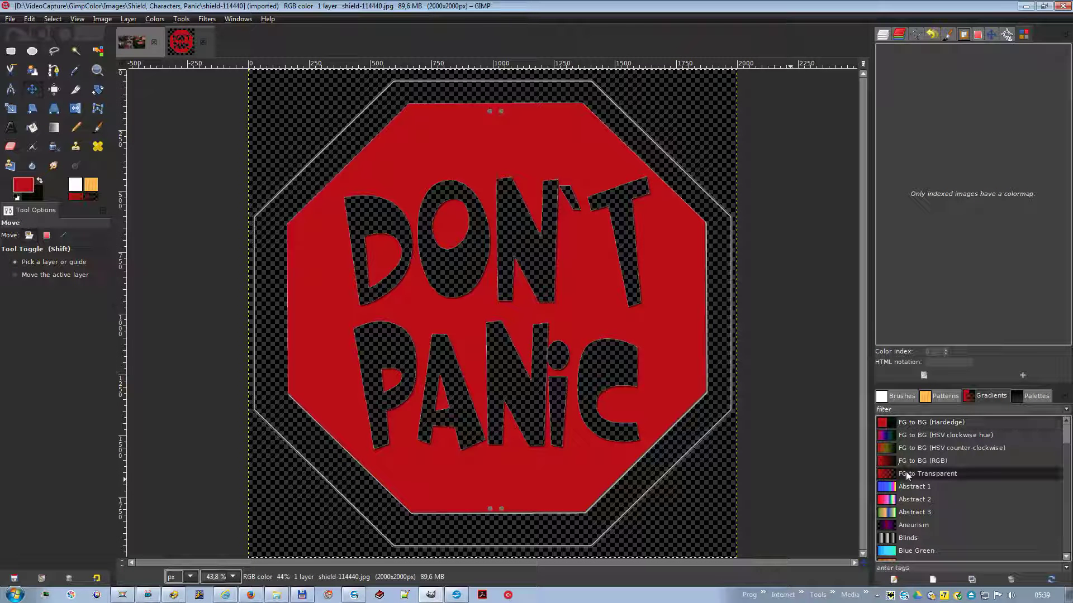
right_click(460, 270)
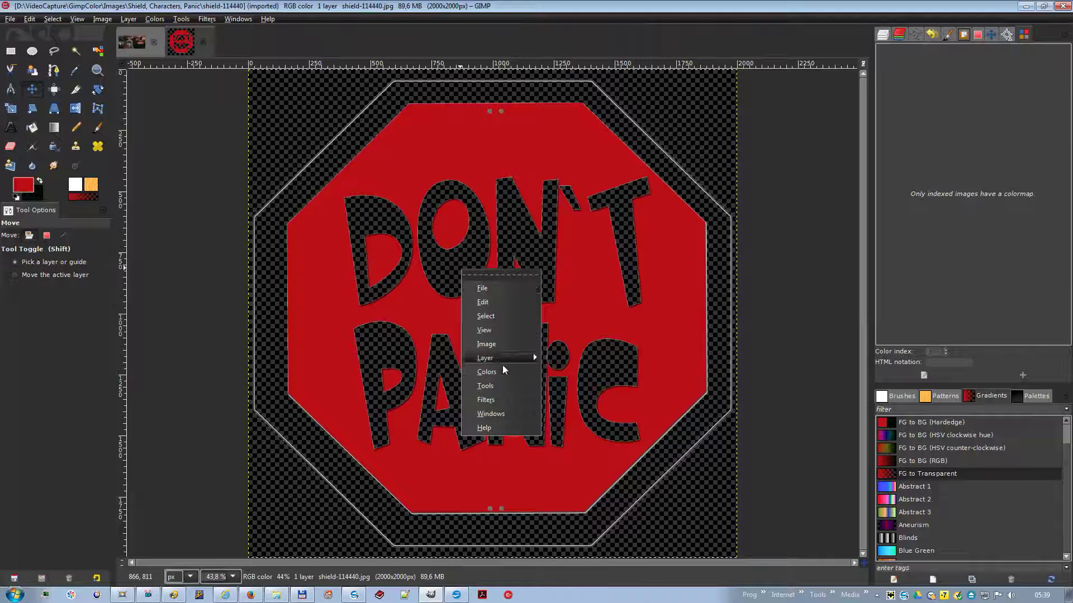
mouse_move(499, 368)
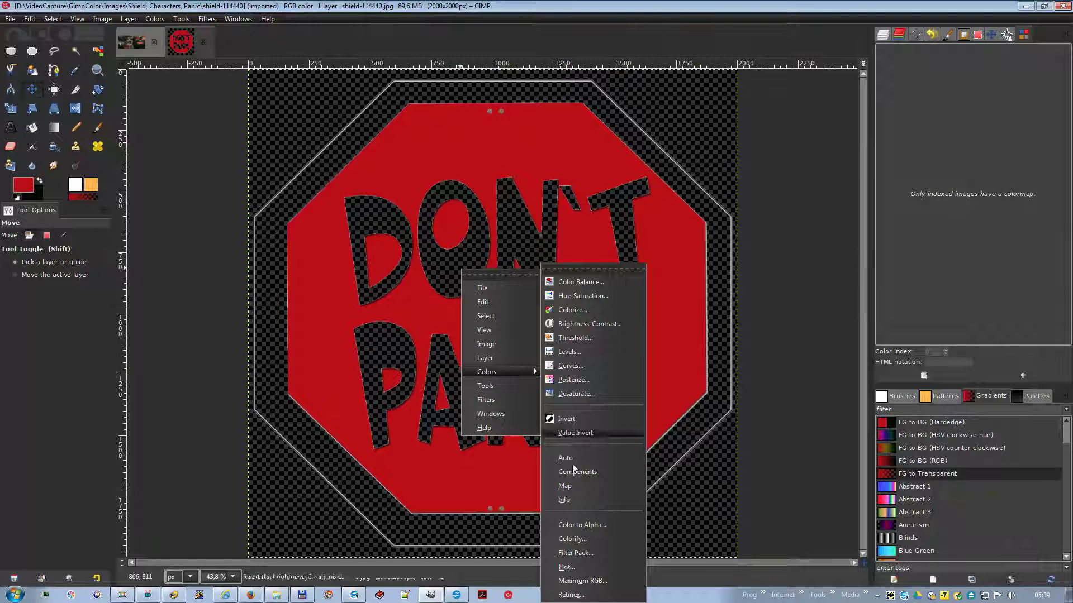
mouse_move(569, 487)
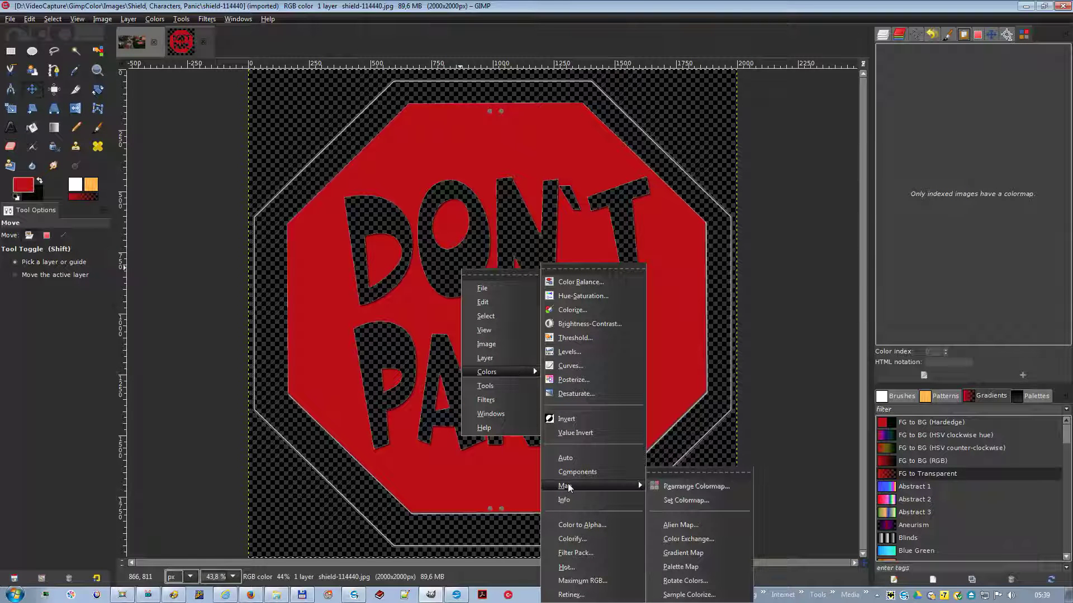
click(684, 552)
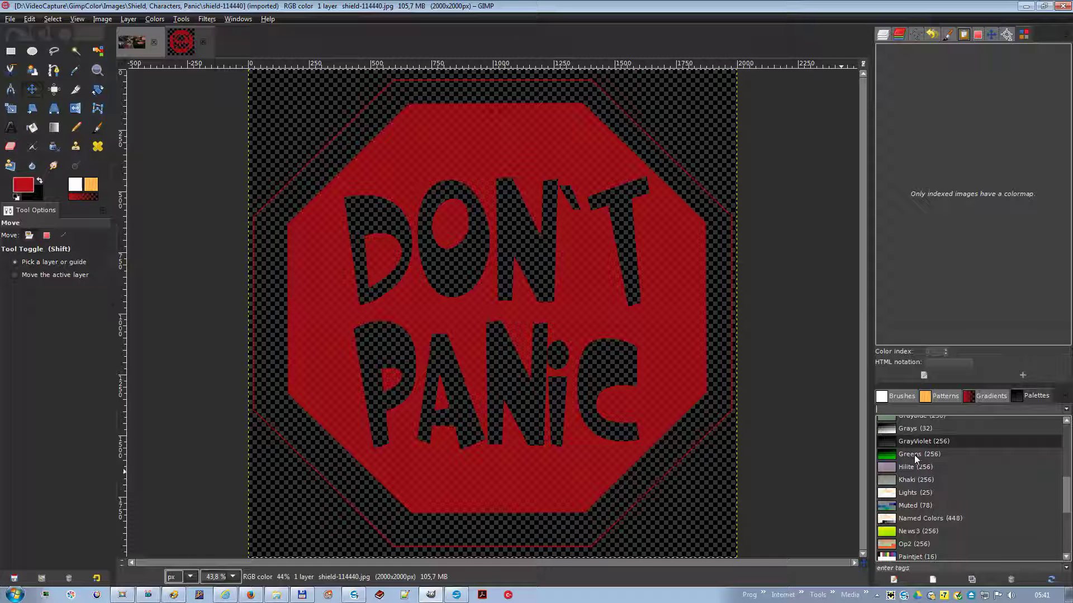
Apply Palette Map with the Greens palette, turning the octagon lime green.
click(914, 455)
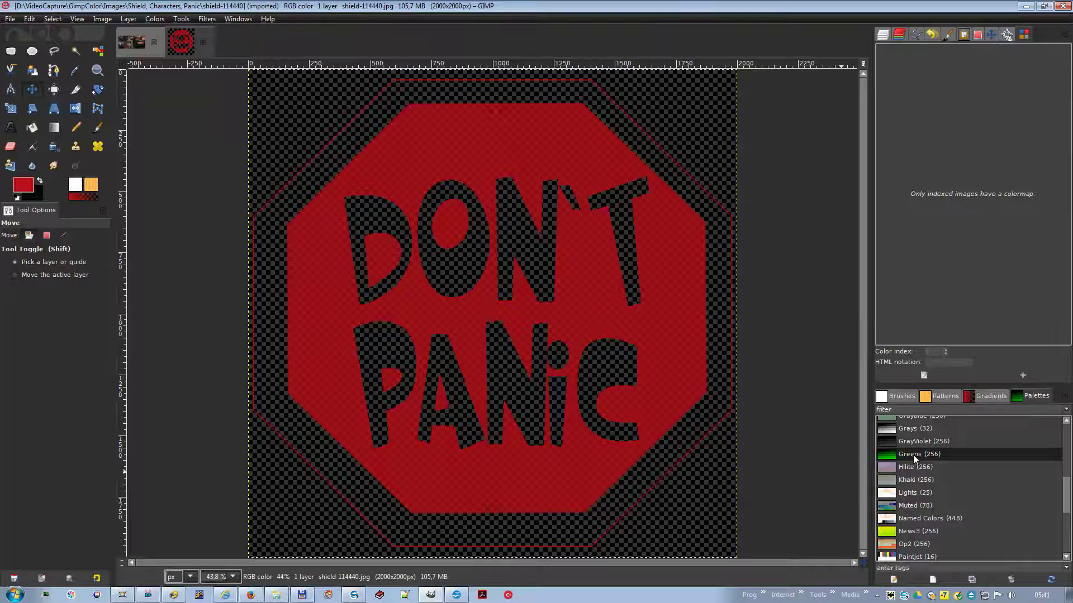
right_click(431, 306)
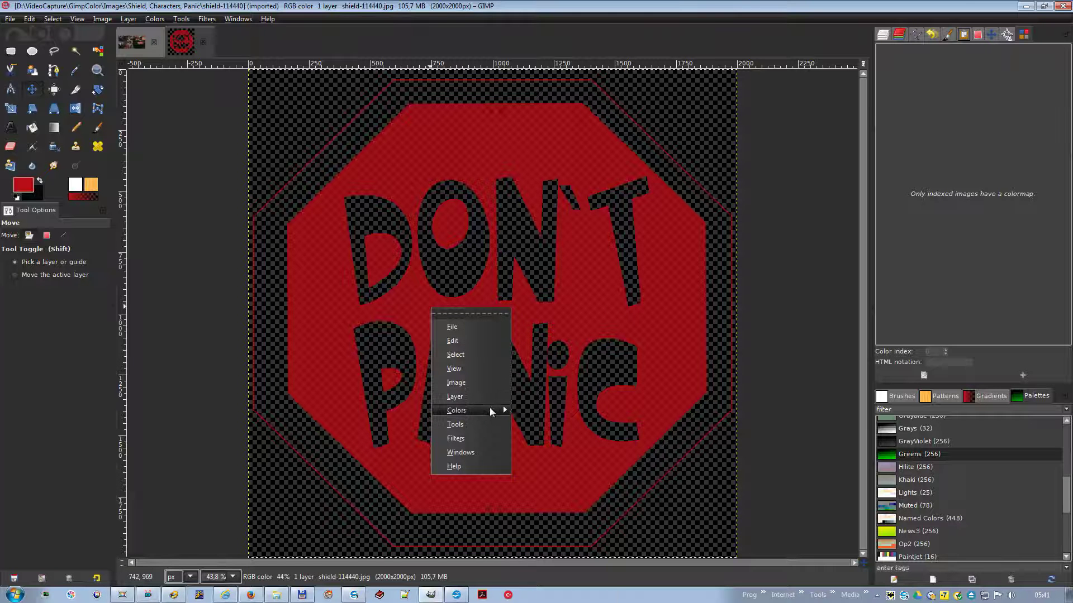
mouse_move(490, 412)
mouse_move(574, 483)
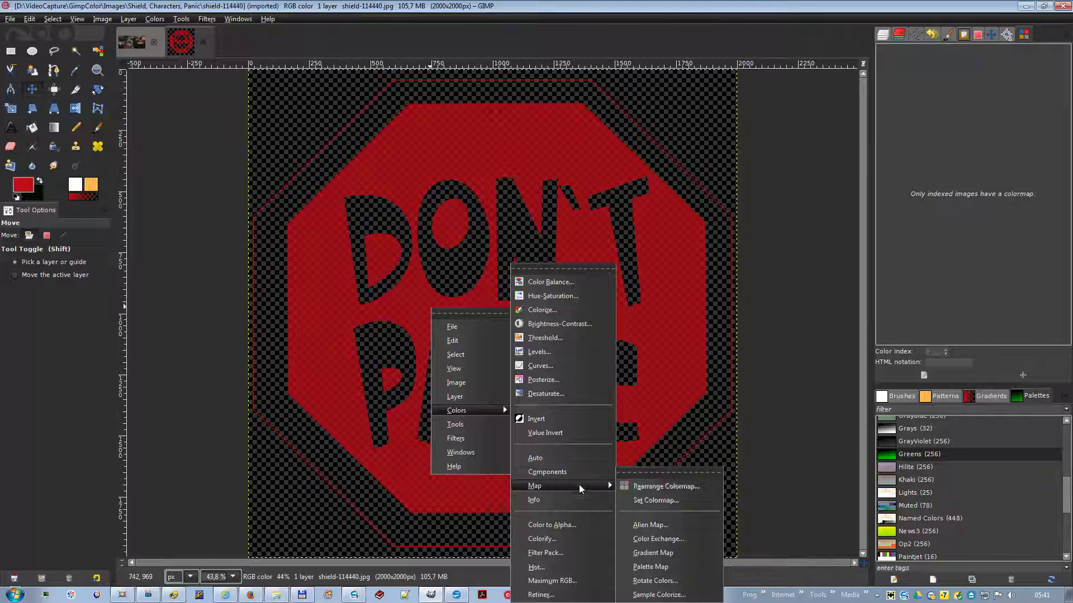
click(652, 563)
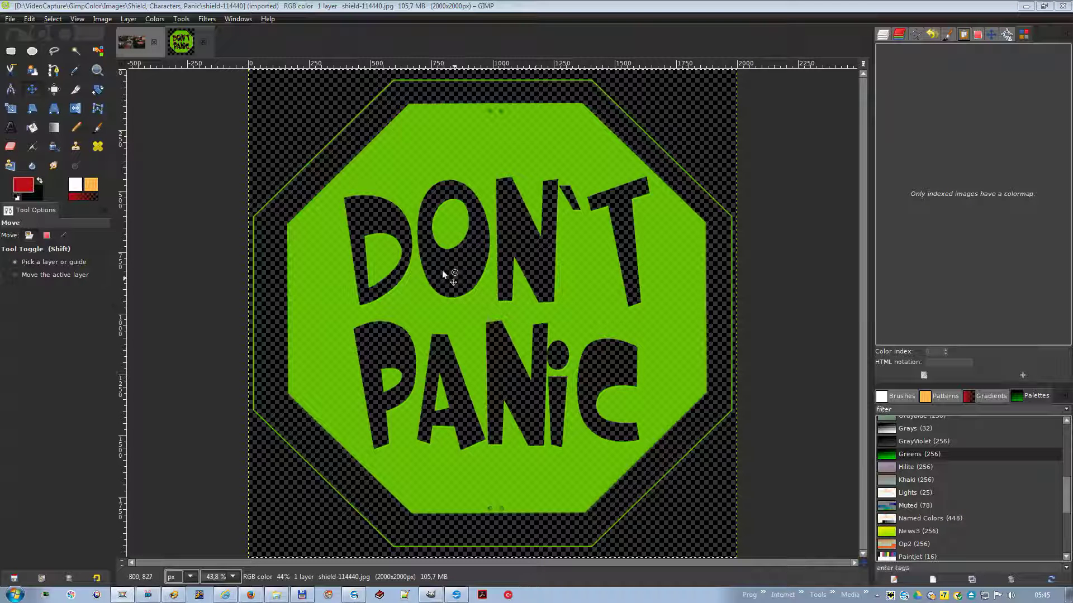
Use Rotate Colors with the target hue moved toward blue, turning the octagon deep blue.
right_click(442, 271)
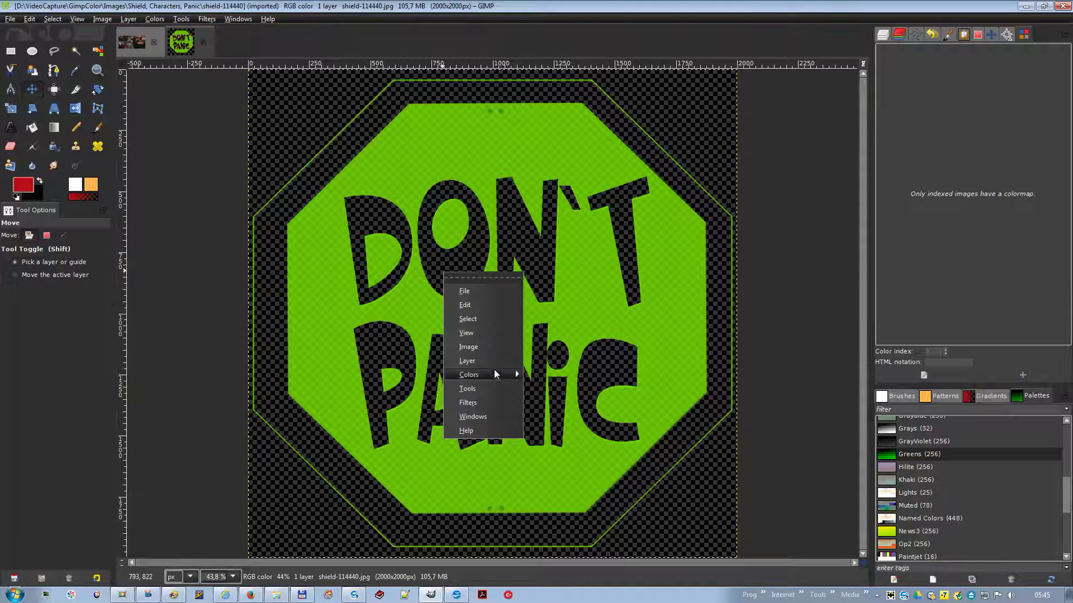
mouse_move(494, 375)
mouse_move(562, 492)
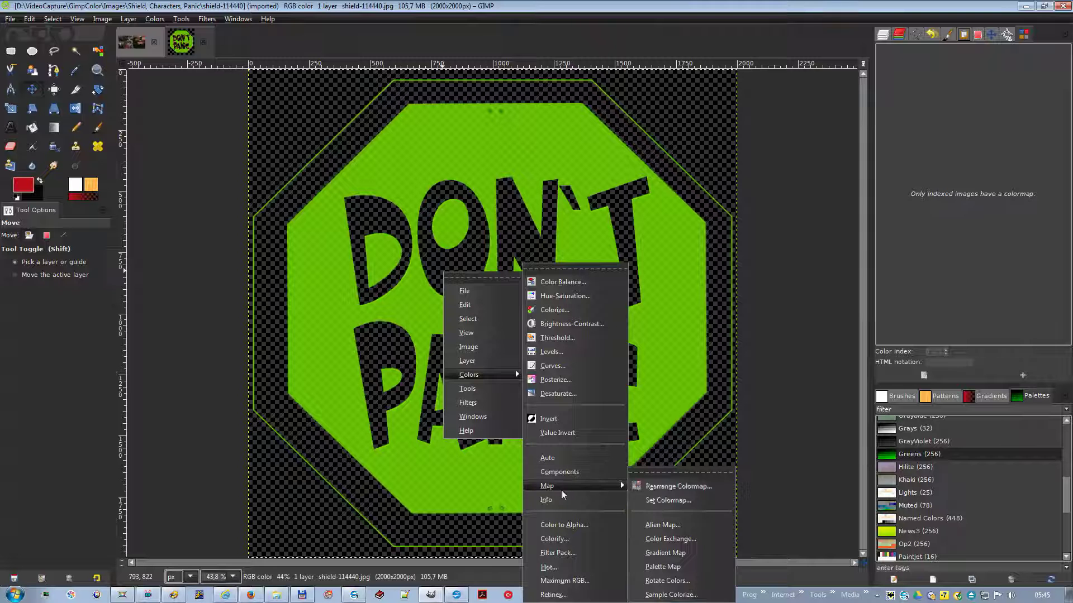
click(666, 580)
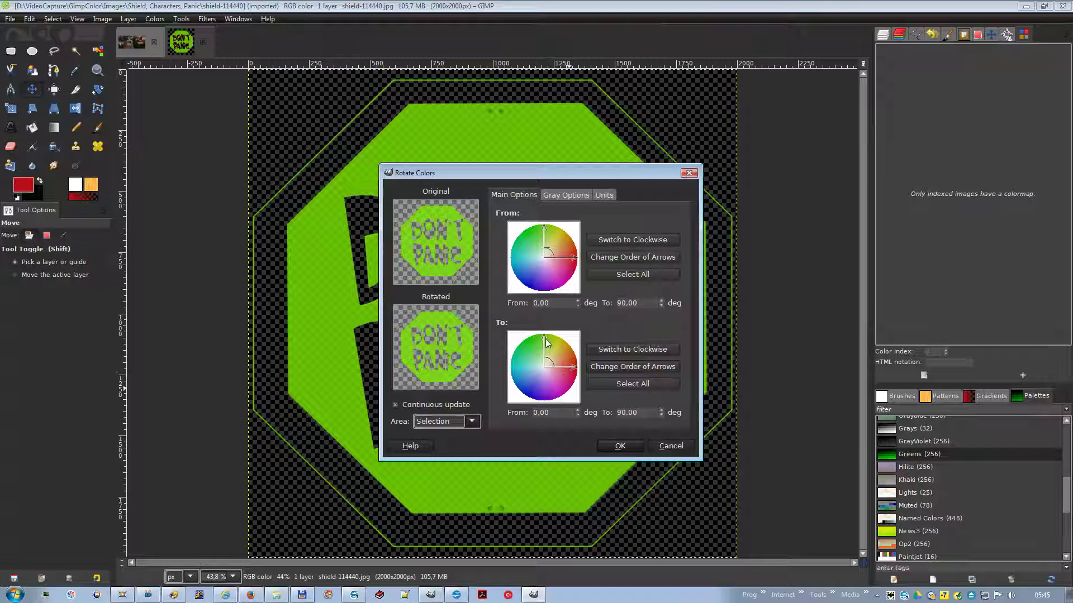
drag(545, 338, 529, 391)
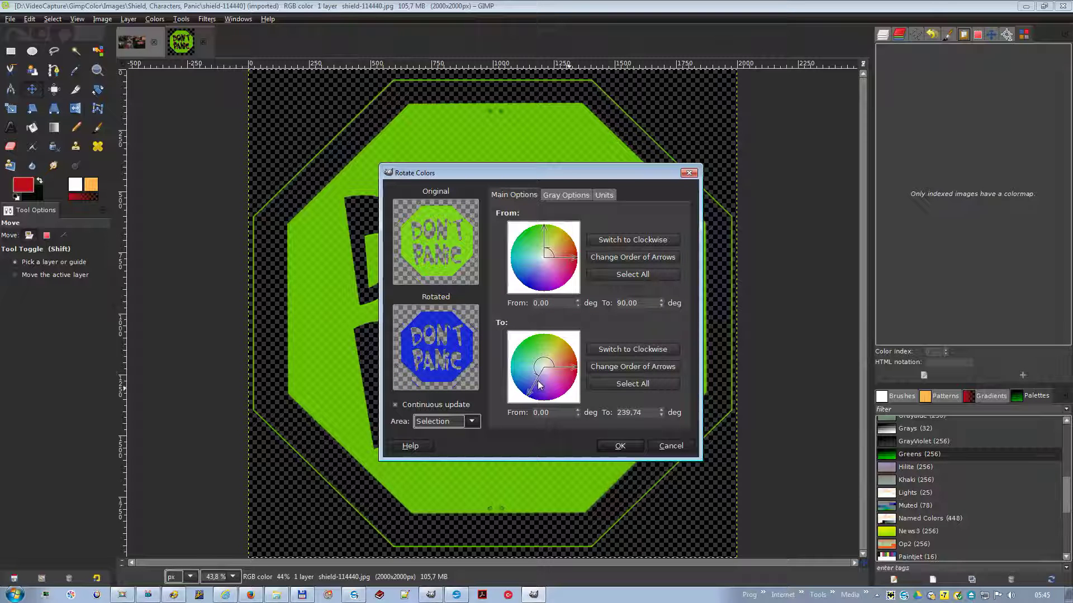
click(619, 444)
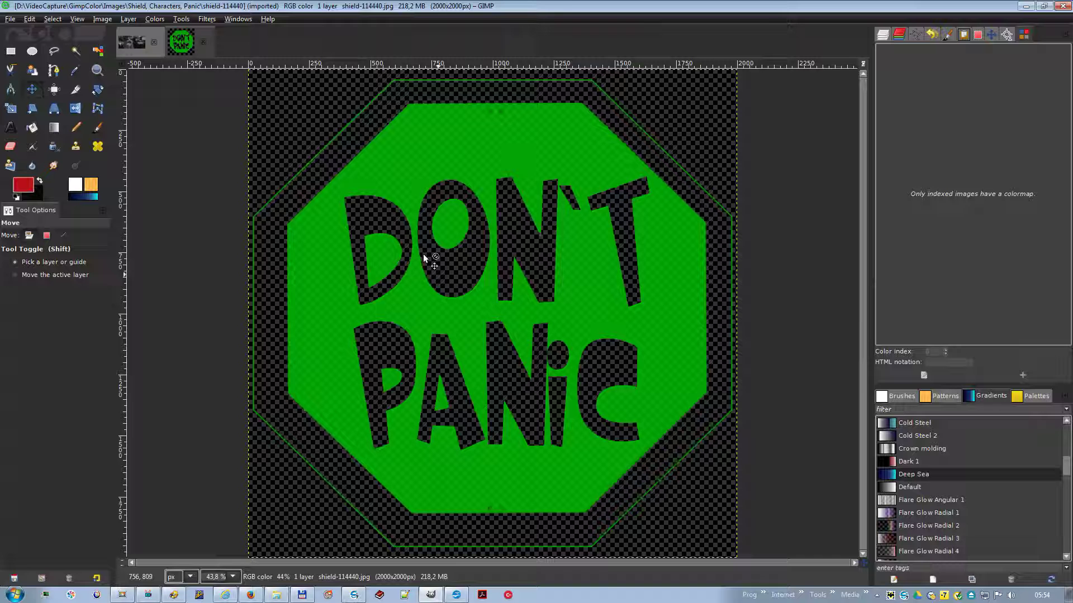
Sample Colorize the shield from the active gradient with low output level 110, then close.
right_click(423, 254)
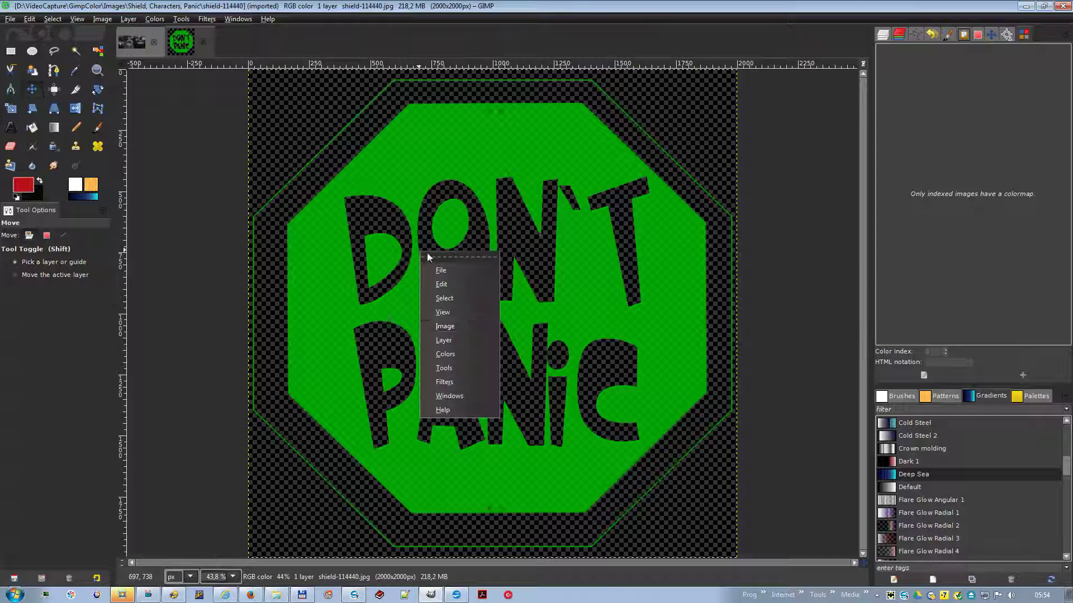
mouse_move(469, 351)
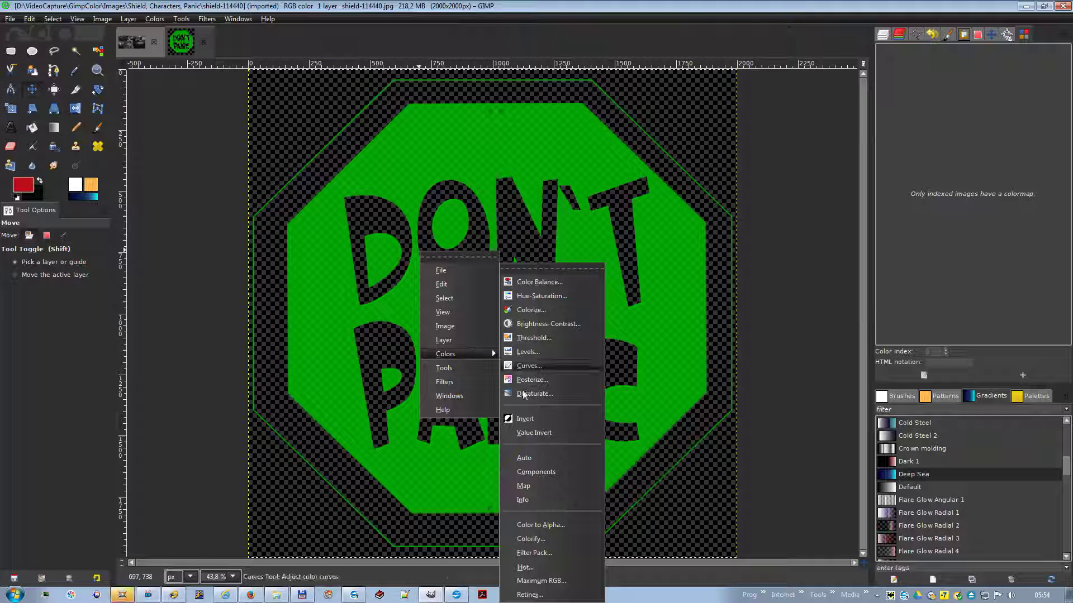
mouse_move(541, 486)
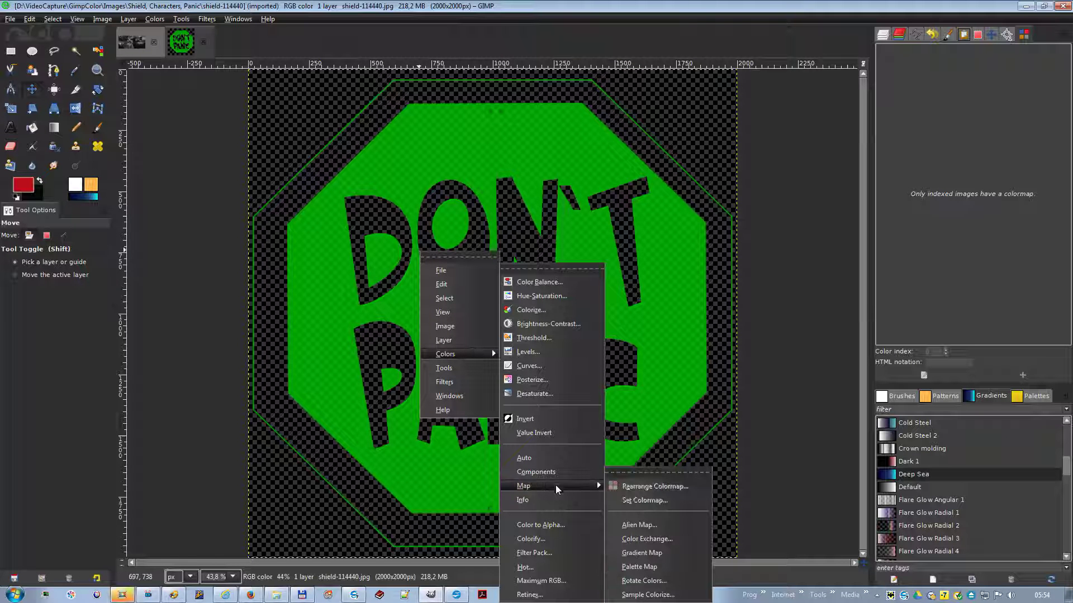
click(642, 595)
click(660, 193)
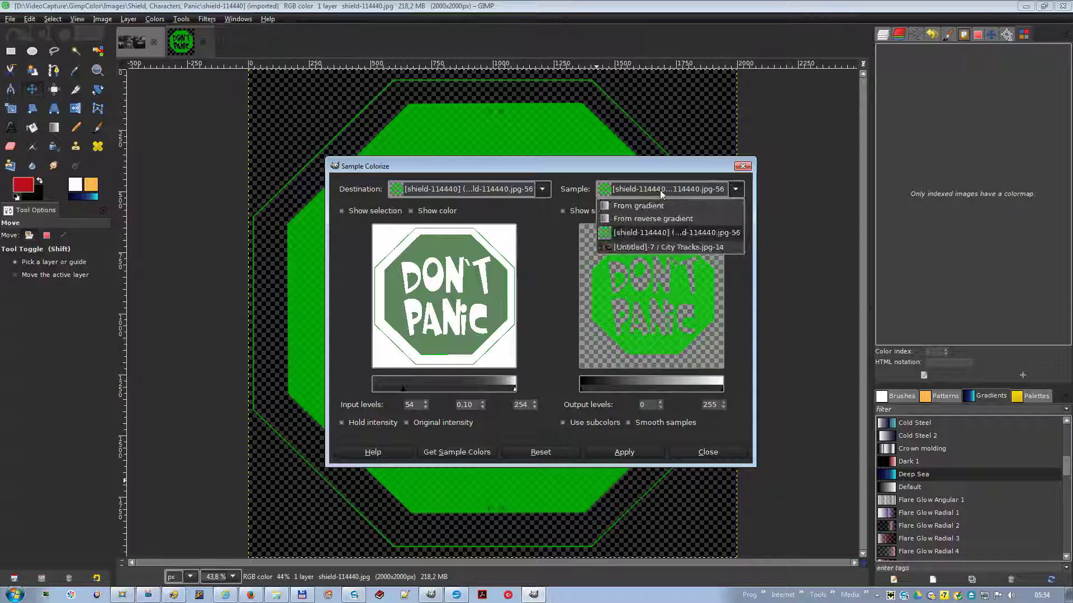
click(653, 206)
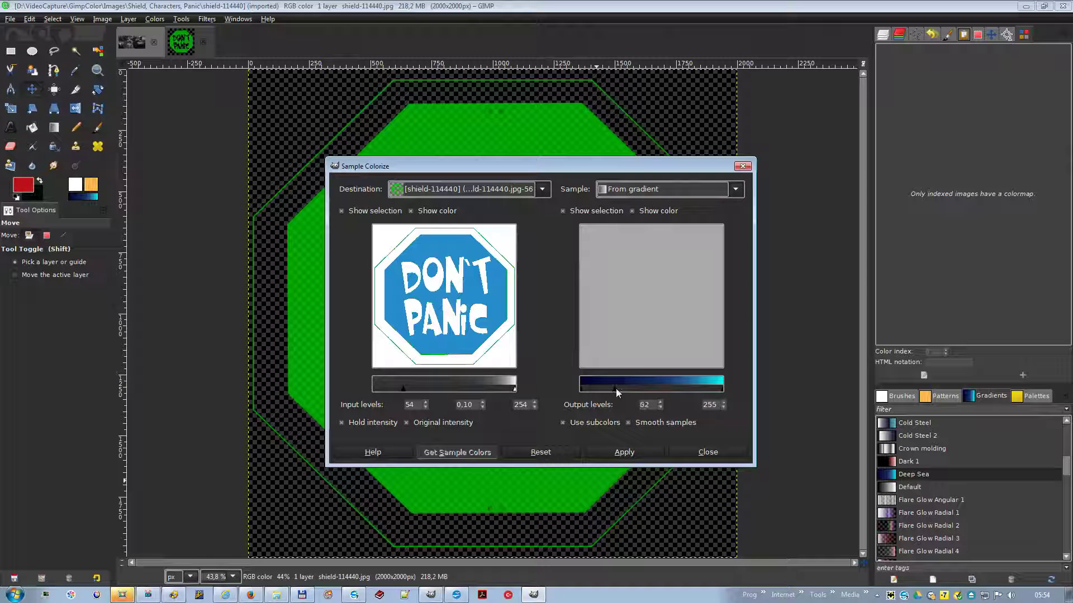
drag(616, 388, 642, 389)
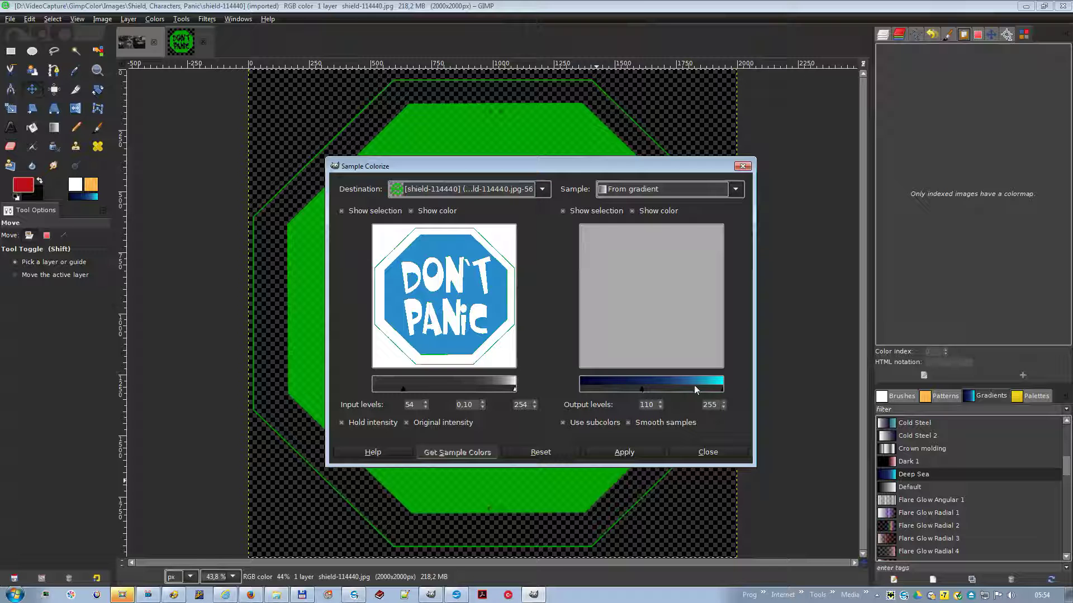
click(639, 450)
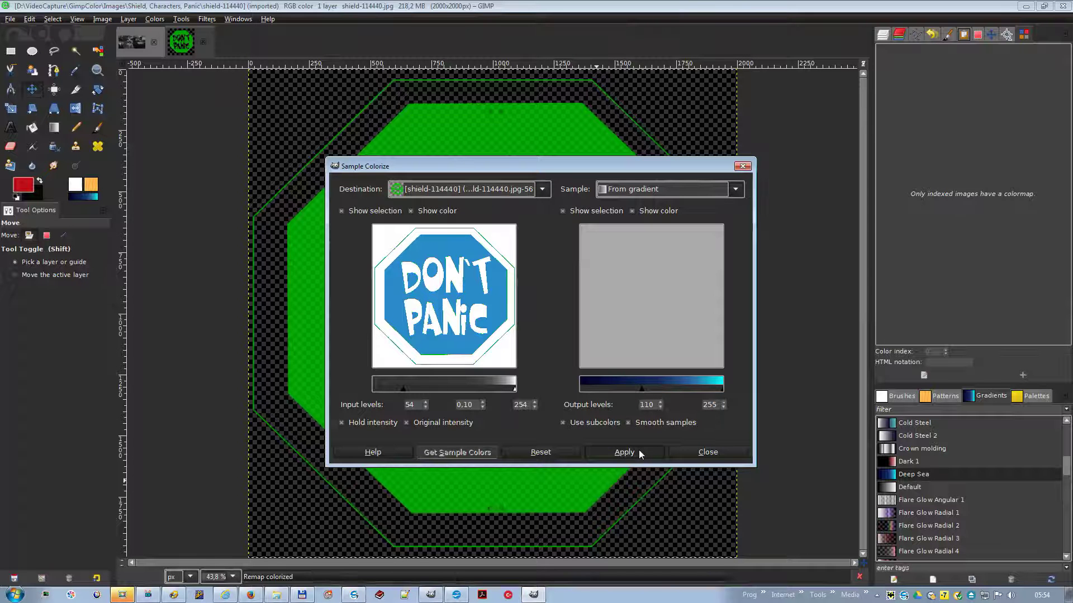
click(680, 451)
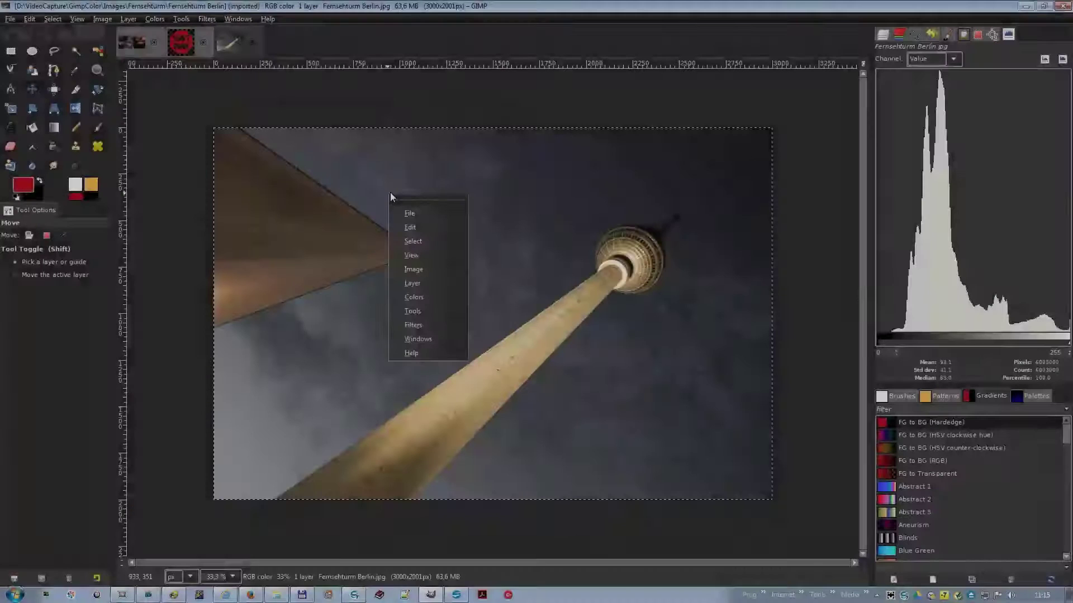
Open Colors > Info > Histogram for the Fernsehturm Berlin photo.
mouse_move(450, 300)
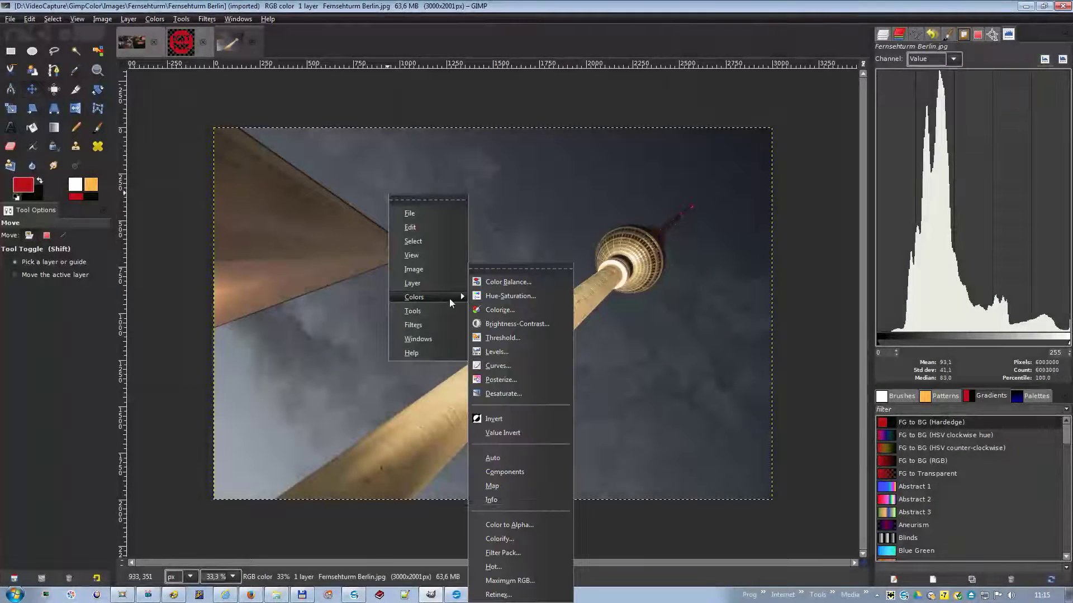
mouse_move(552, 505)
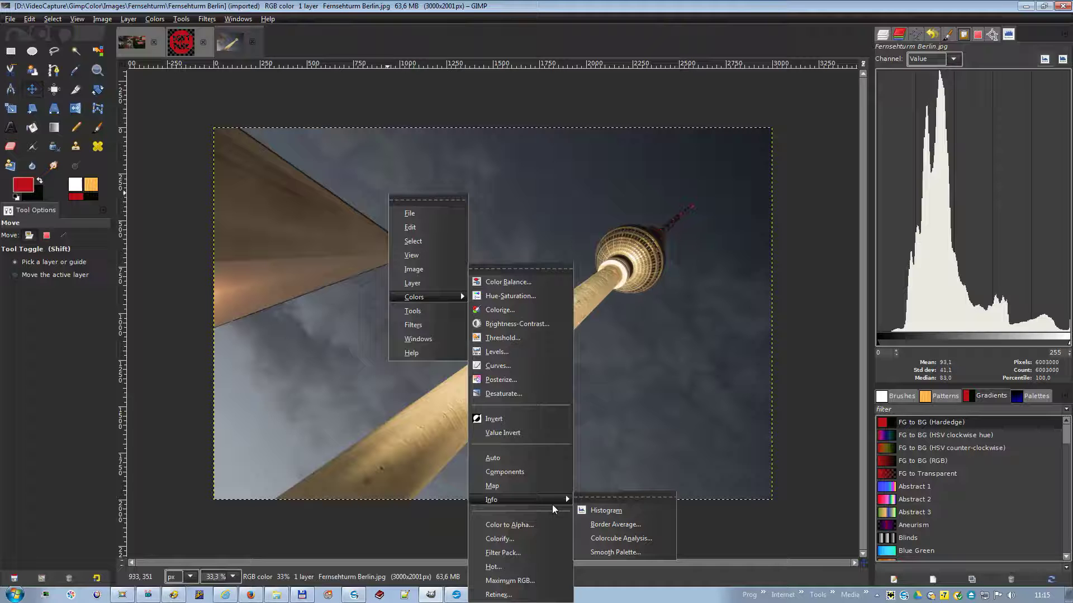
click(608, 511)
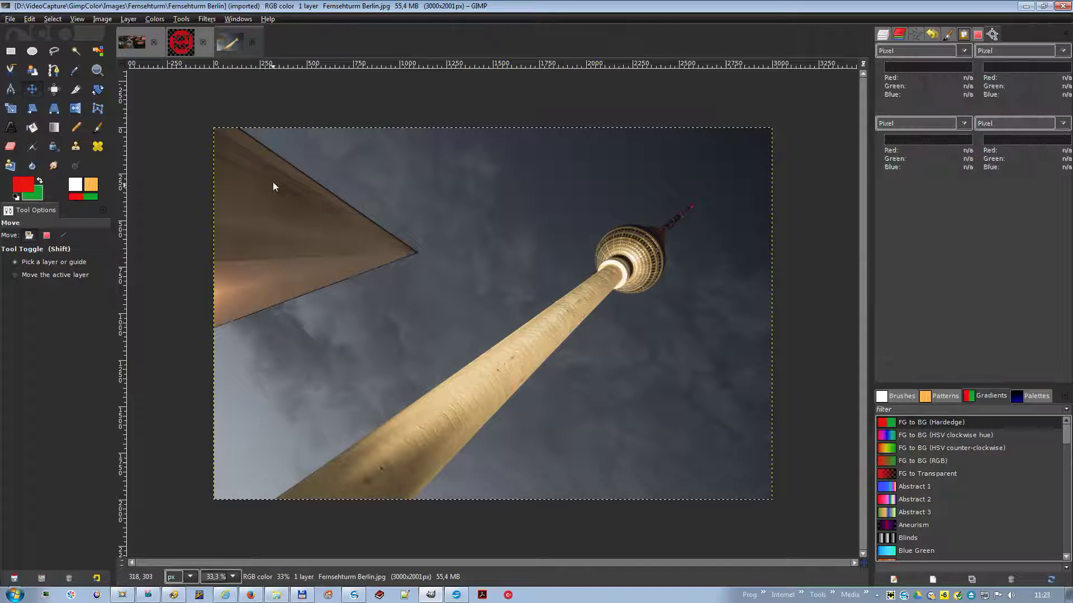
Run Border Average with bucket size 256 to set the foreground colour.
right_click(273, 182)
mouse_move(317, 286)
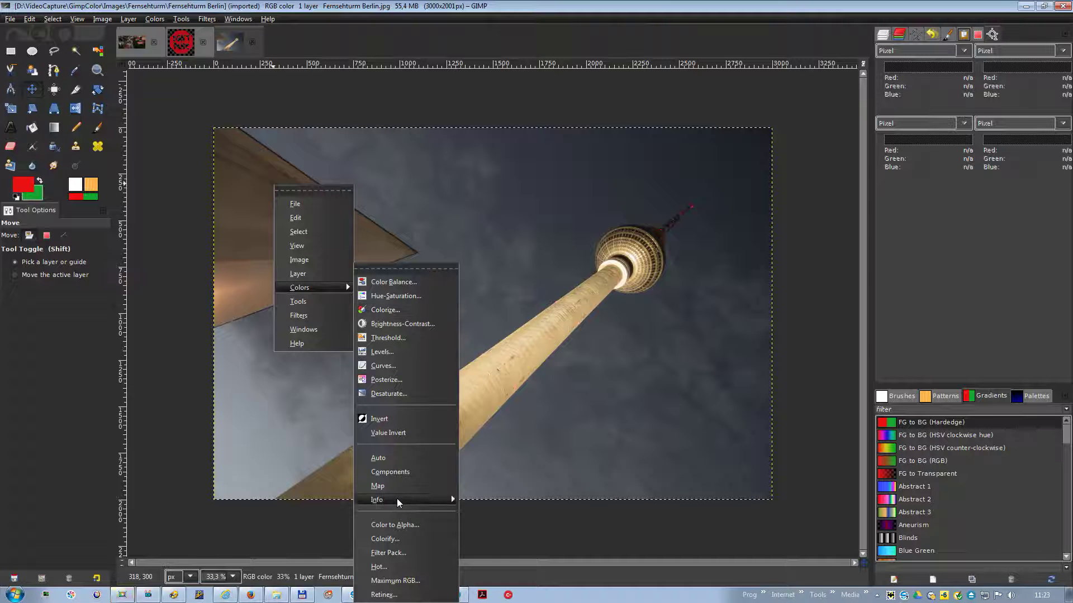
mouse_move(397, 501)
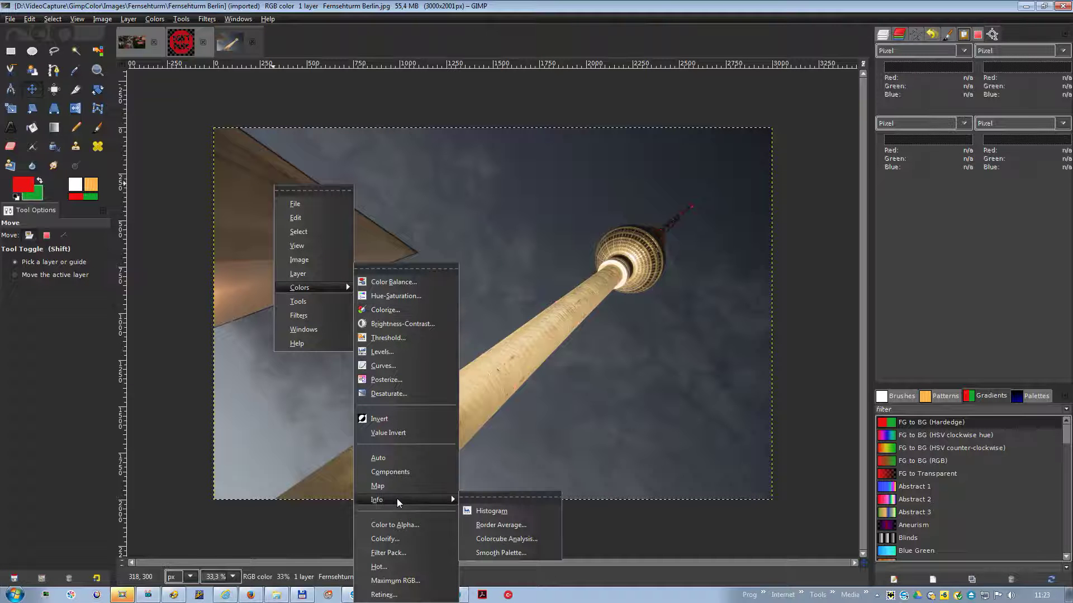
click(495, 525)
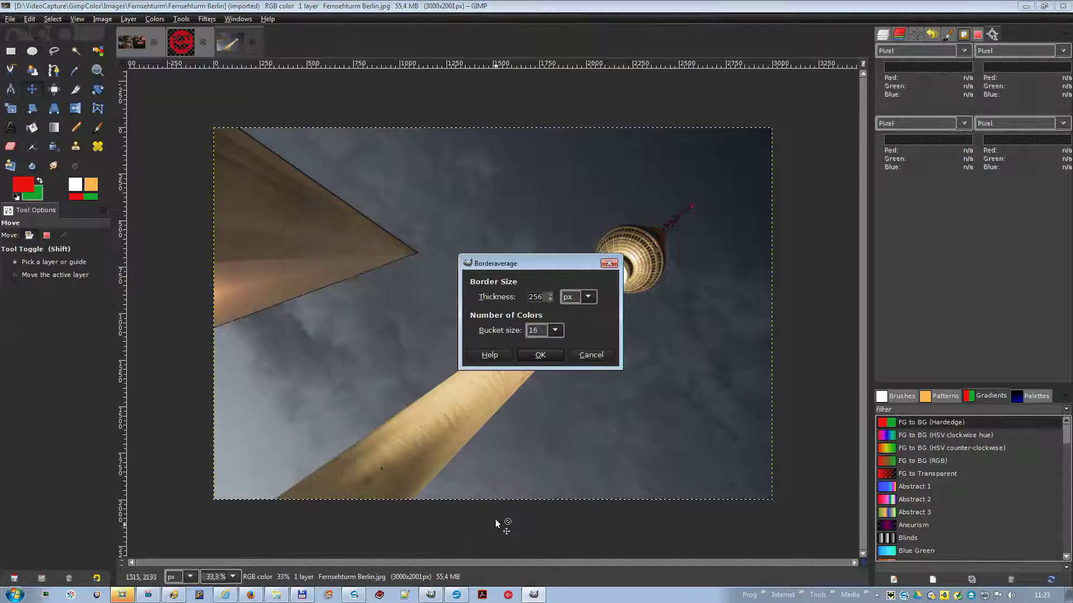
click(554, 331)
click(543, 448)
click(542, 355)
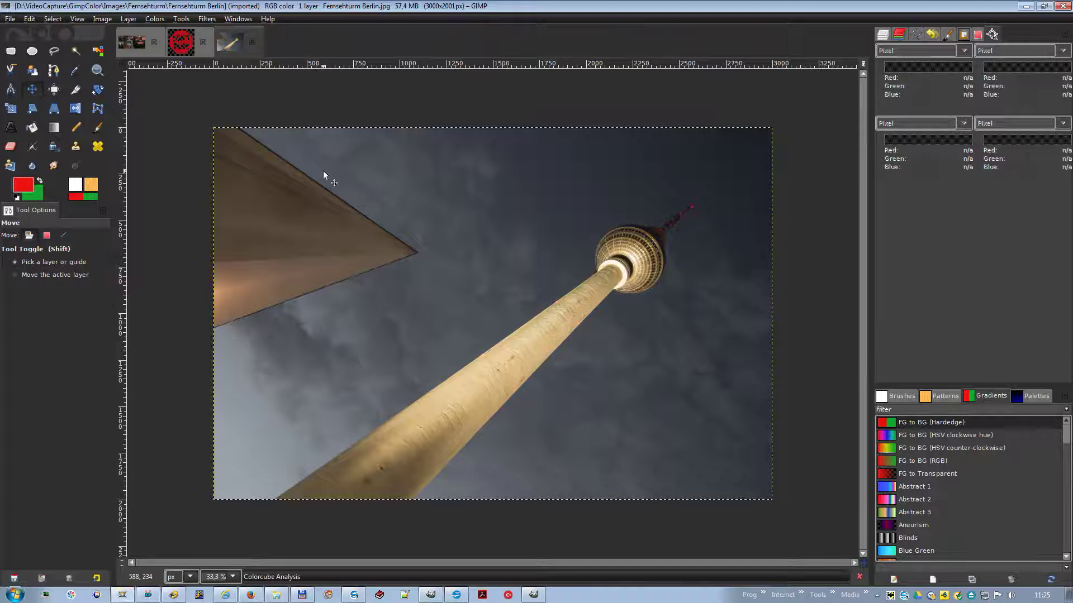
Generate a 256×64 Smooth Palette image from the TV tower photo via Colors > Info.
right_click(323, 172)
mouse_move(374, 273)
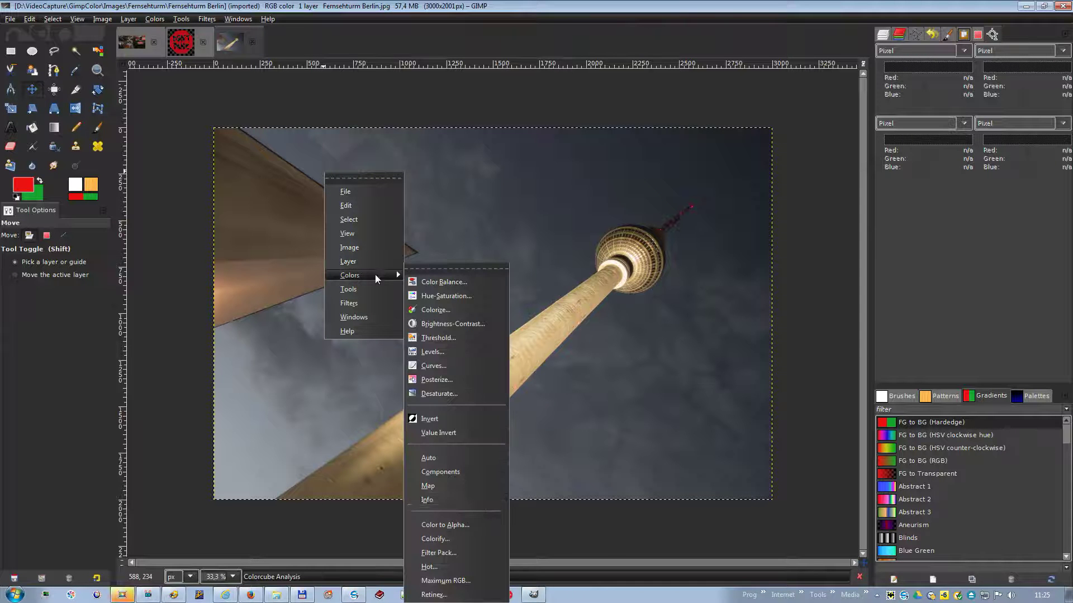
mouse_move(482, 501)
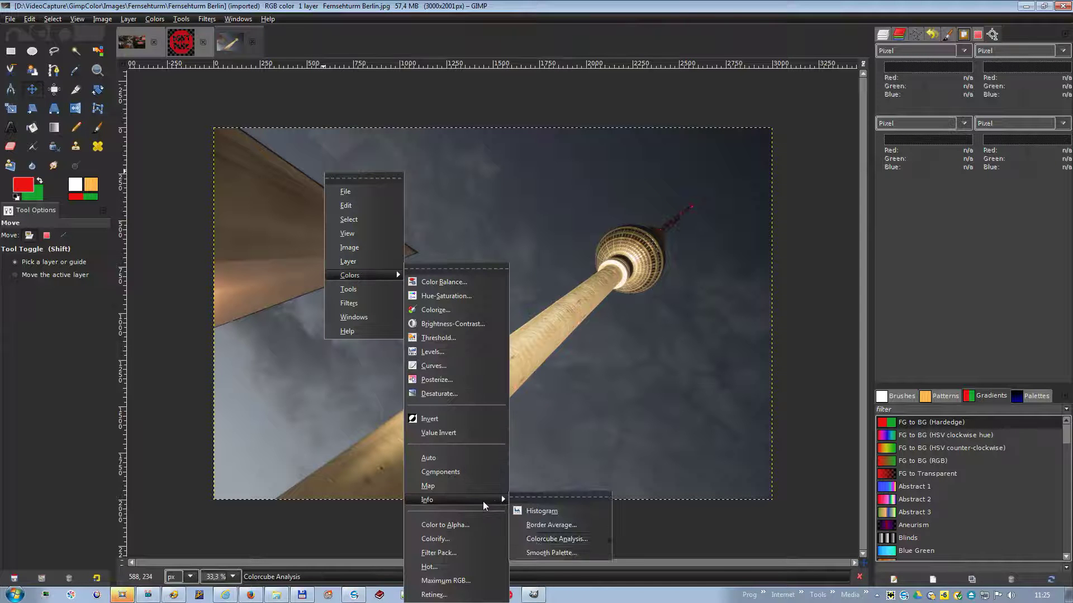
click(537, 549)
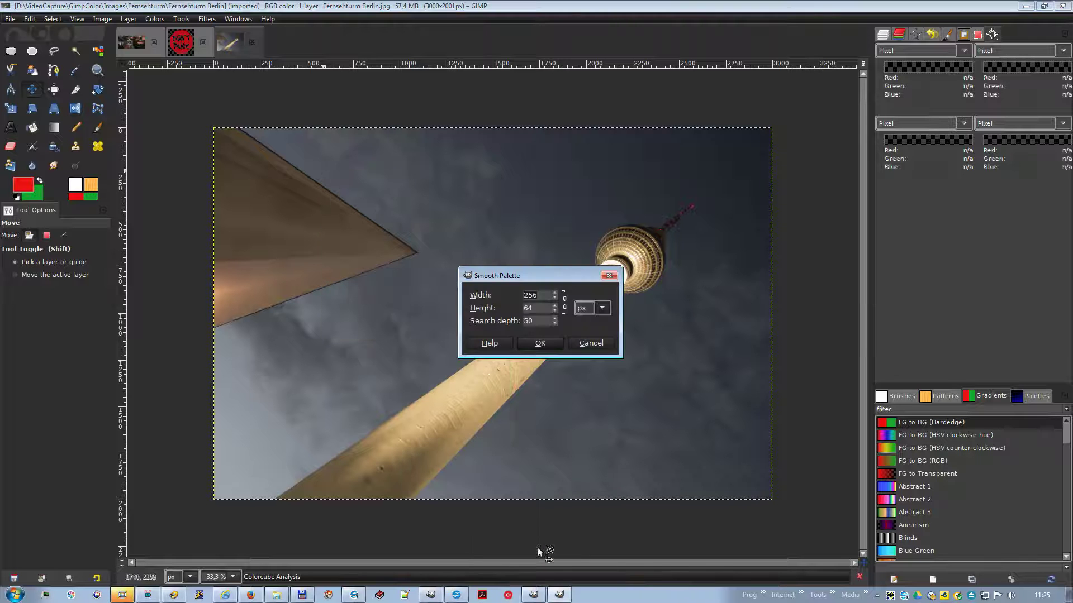
click(540, 344)
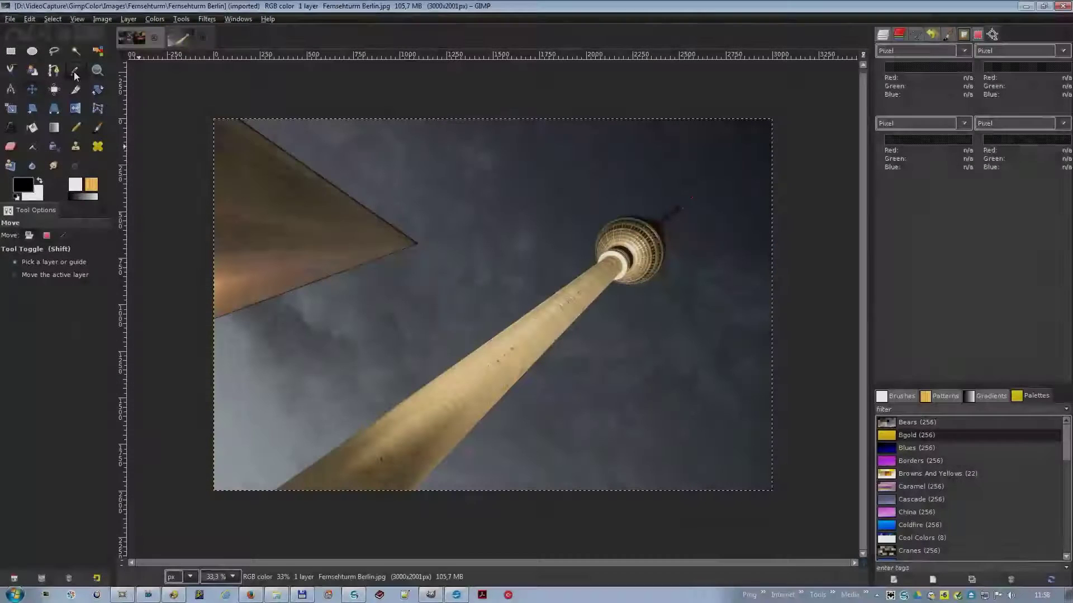
Pick the sky's grey 4b4e53 from the photo as the foreground colour.
click(75, 70)
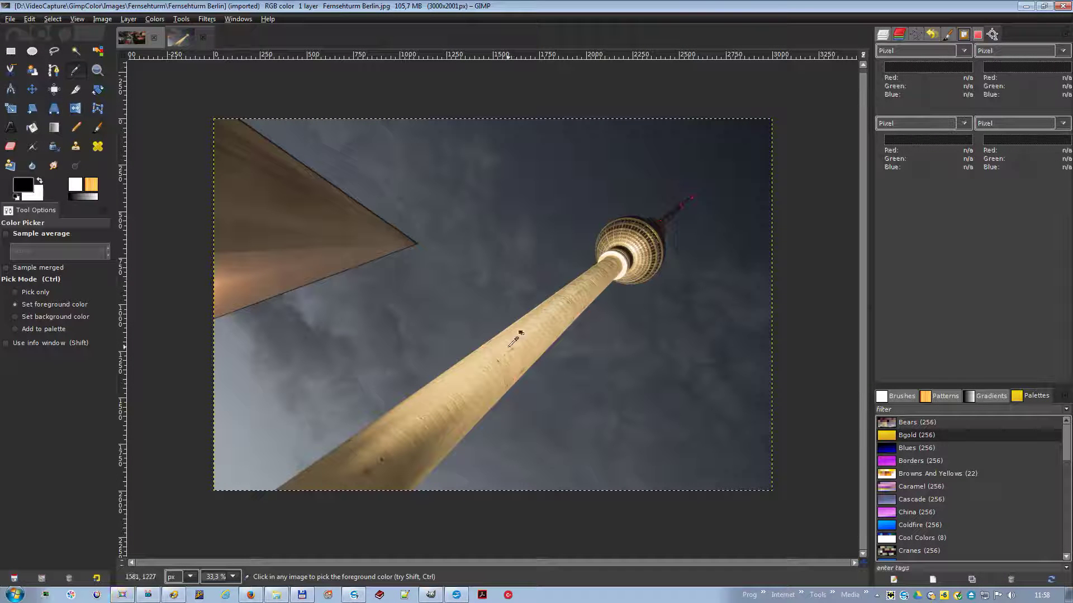
click(521, 257)
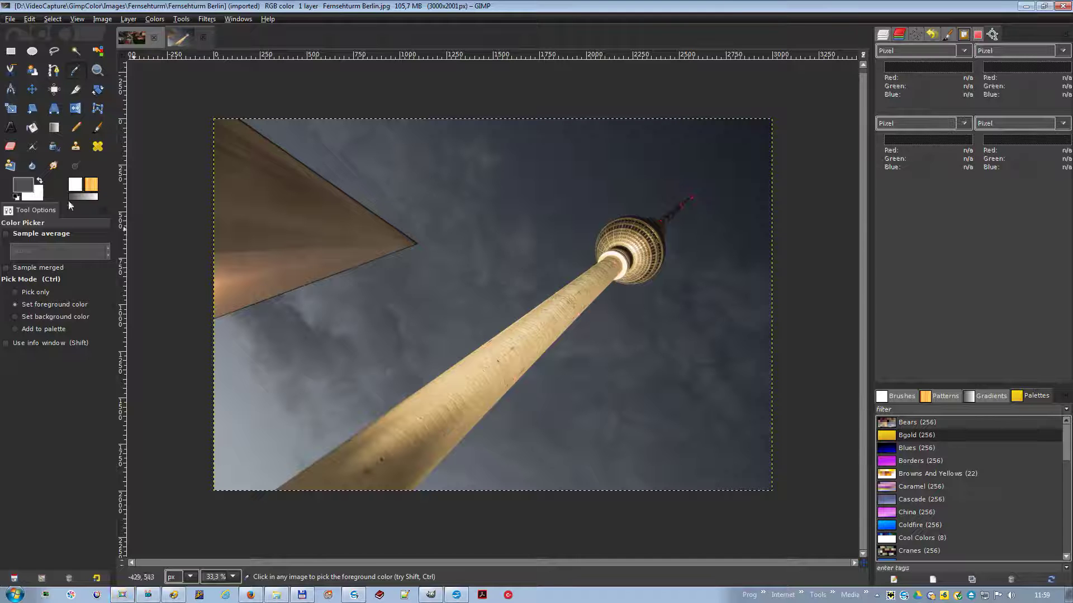
click(23, 185)
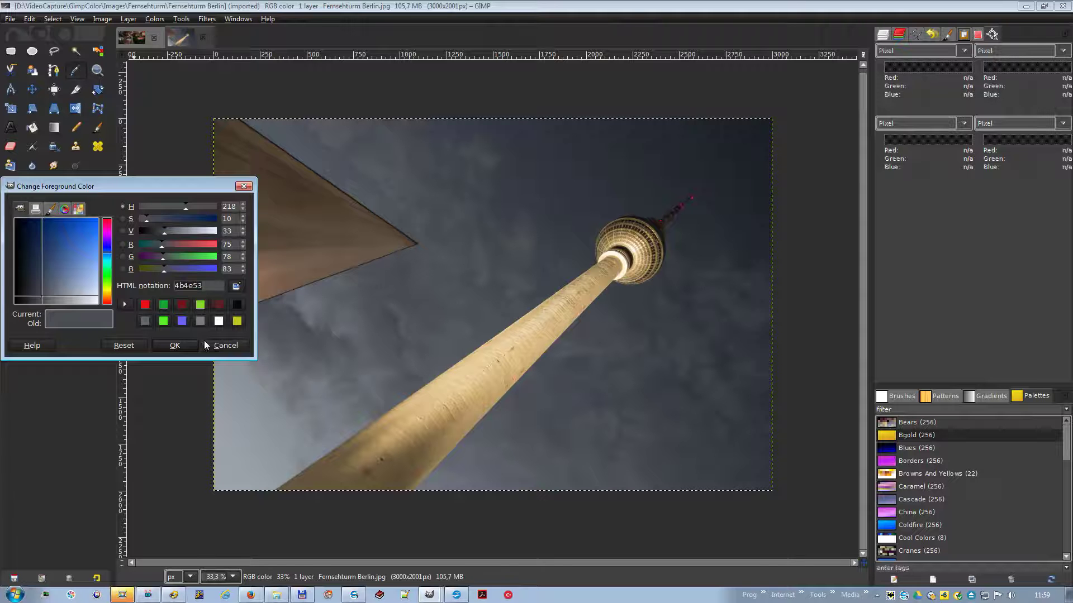
click(188, 343)
Open the Colors > Color to Alpha dialog for the photo.
right_click(359, 220)
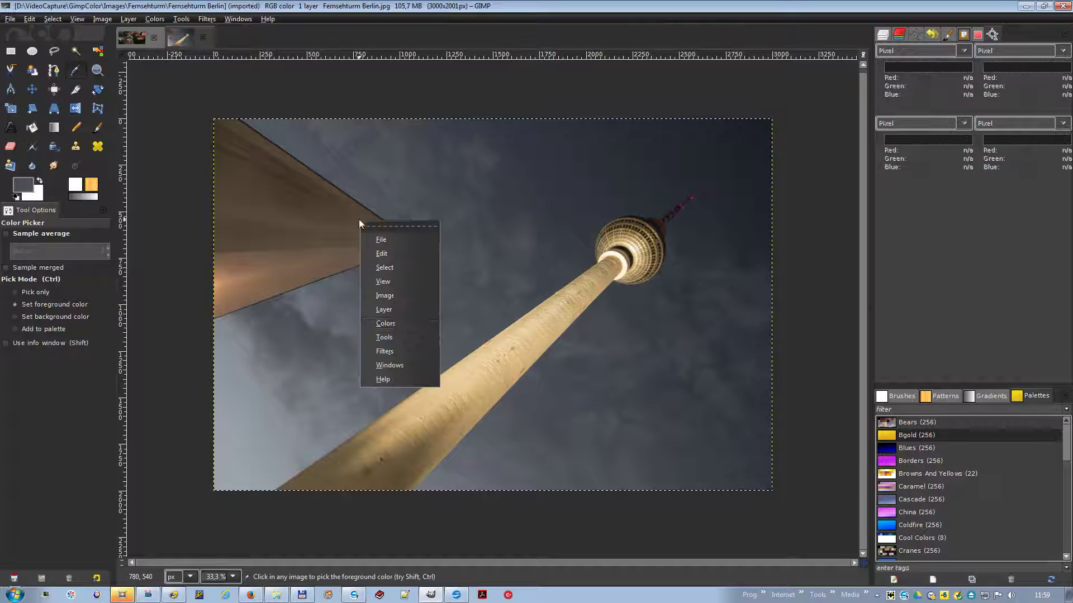
mouse_move(400, 323)
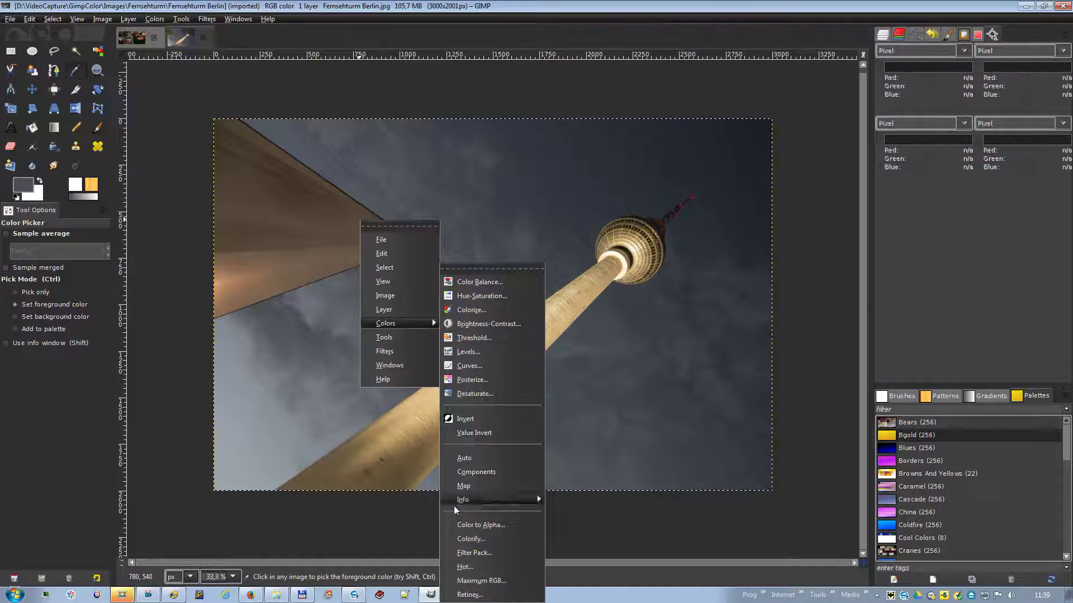
click(467, 524)
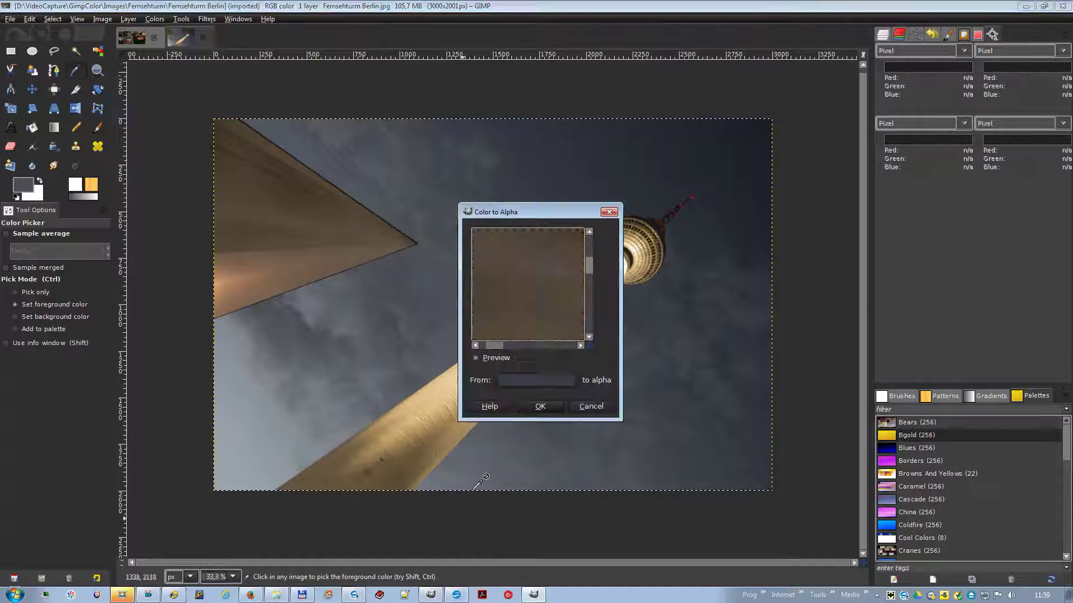
Apply Color to Alpha with 4b4e53 as the colour, making the grey sky transparent.
click(519, 384)
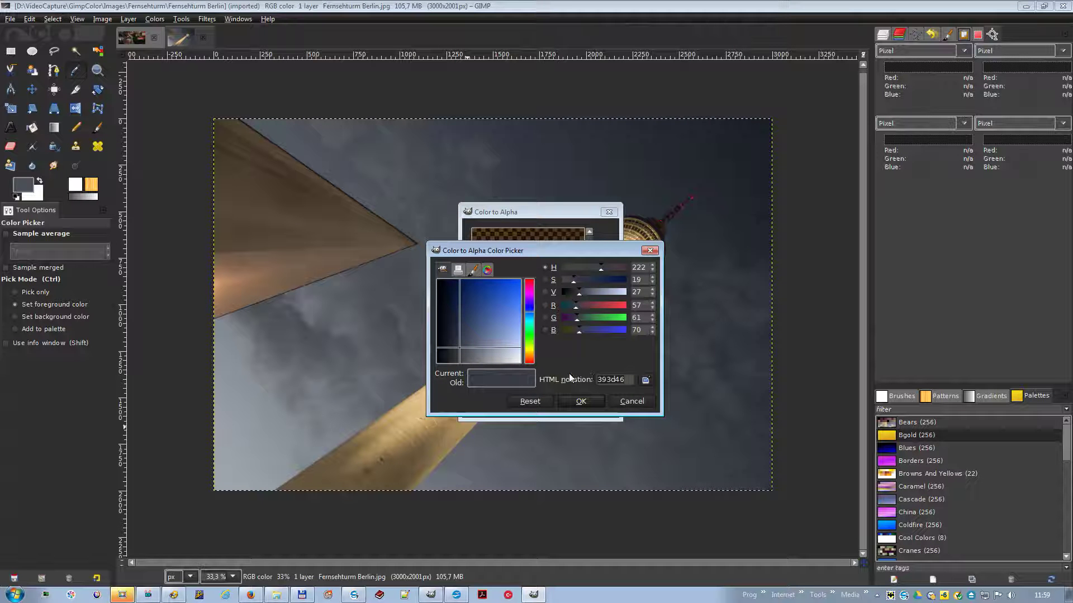
key(ctrl+a)
text(4b4e53)
click(569, 401)
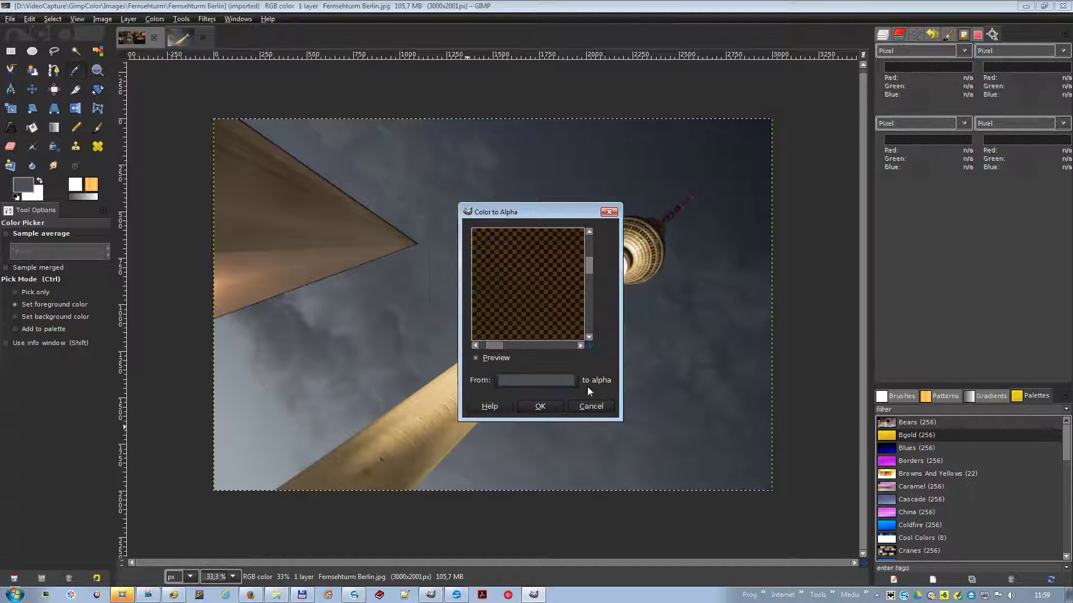
click(539, 407)
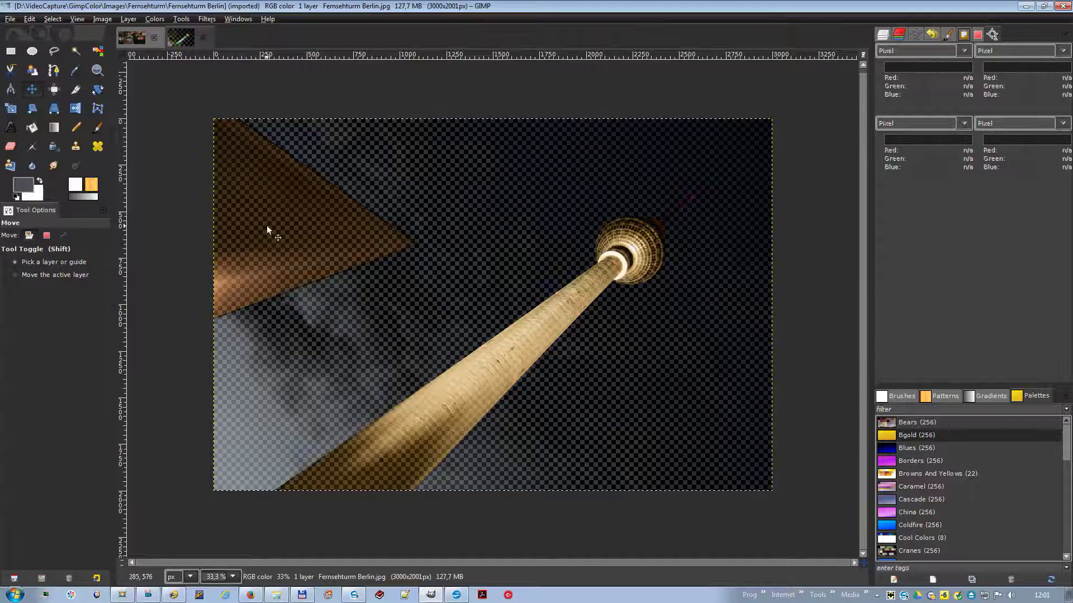
Sample the building's orange tones to set foreground colour ff8a2e.
click(74, 70)
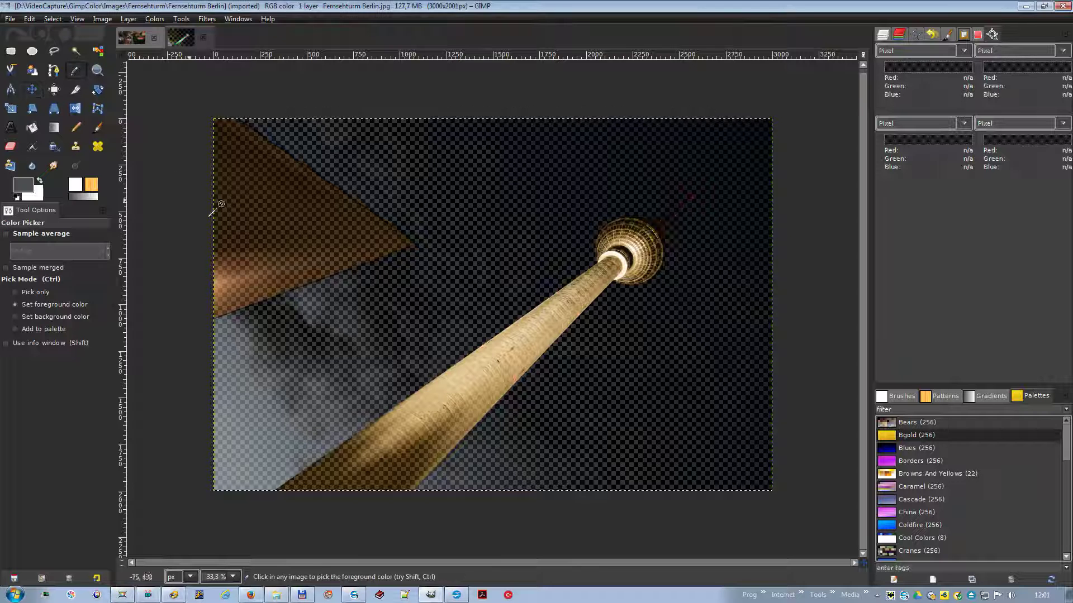
click(229, 281)
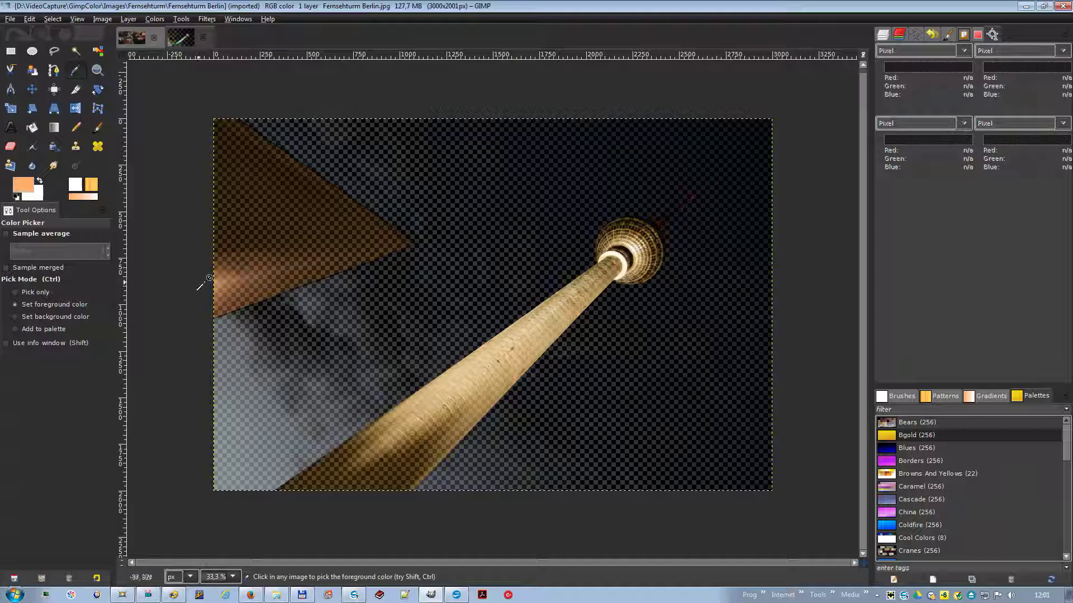
click(246, 236)
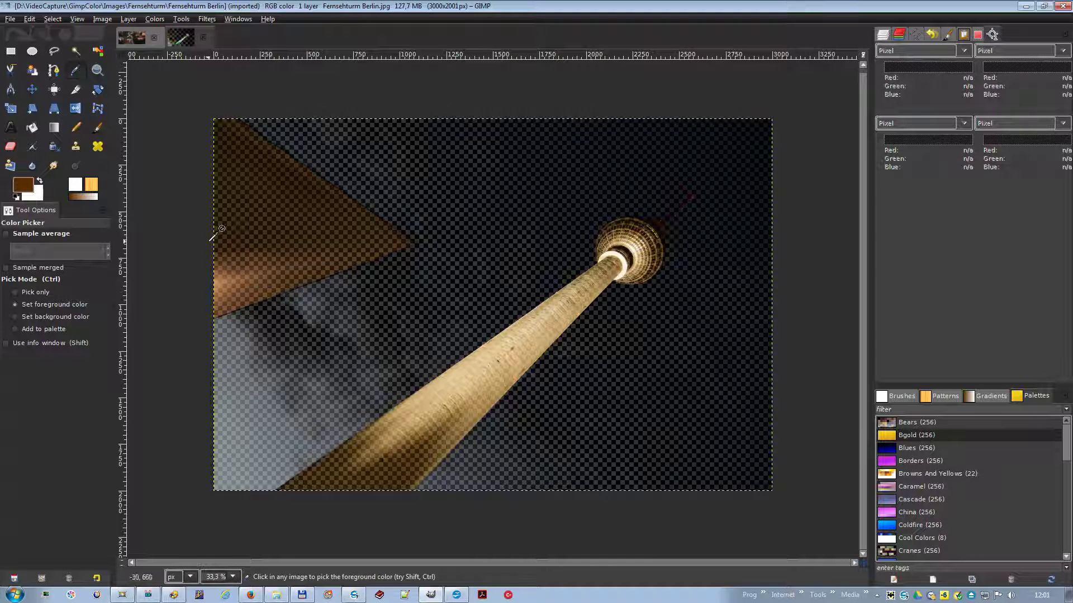
click(246, 253)
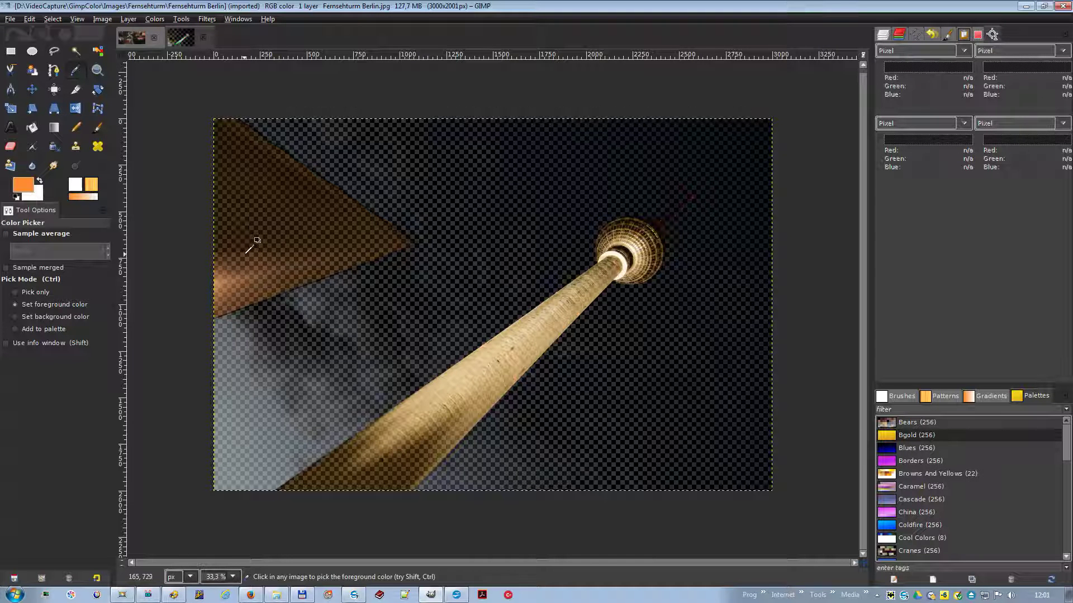
click(25, 187)
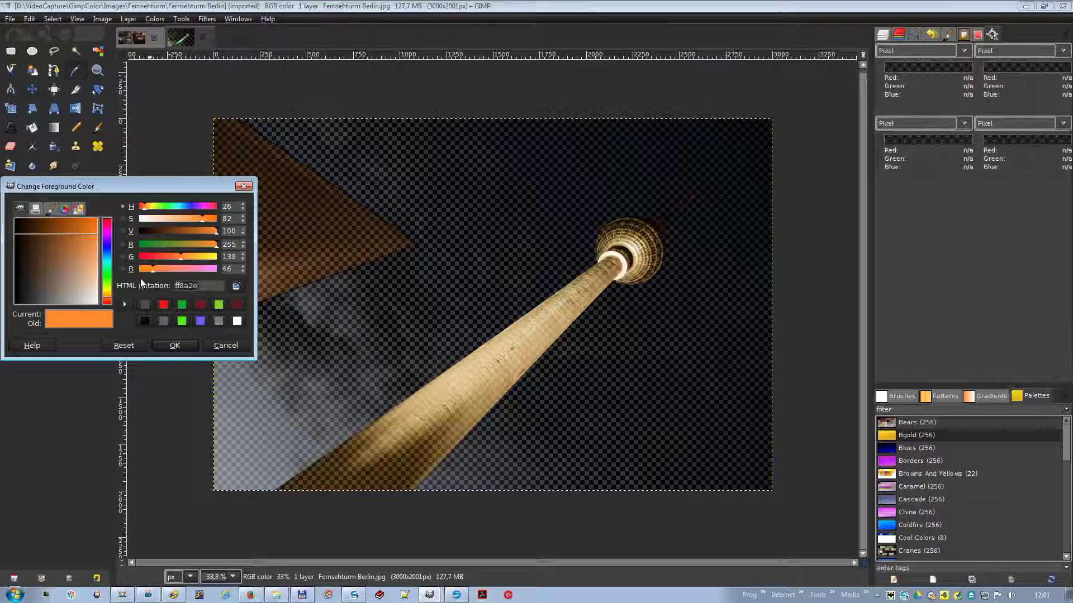
Tint the whole photo orange with Colorify using an orange custom colour.
click(216, 346)
right_click(302, 191)
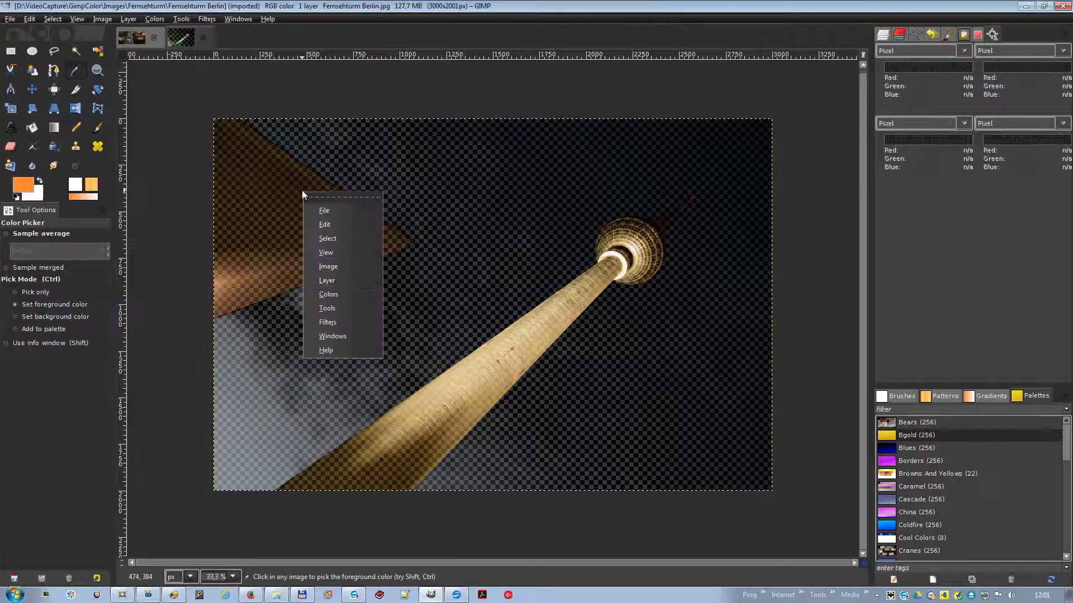
mouse_move(343, 294)
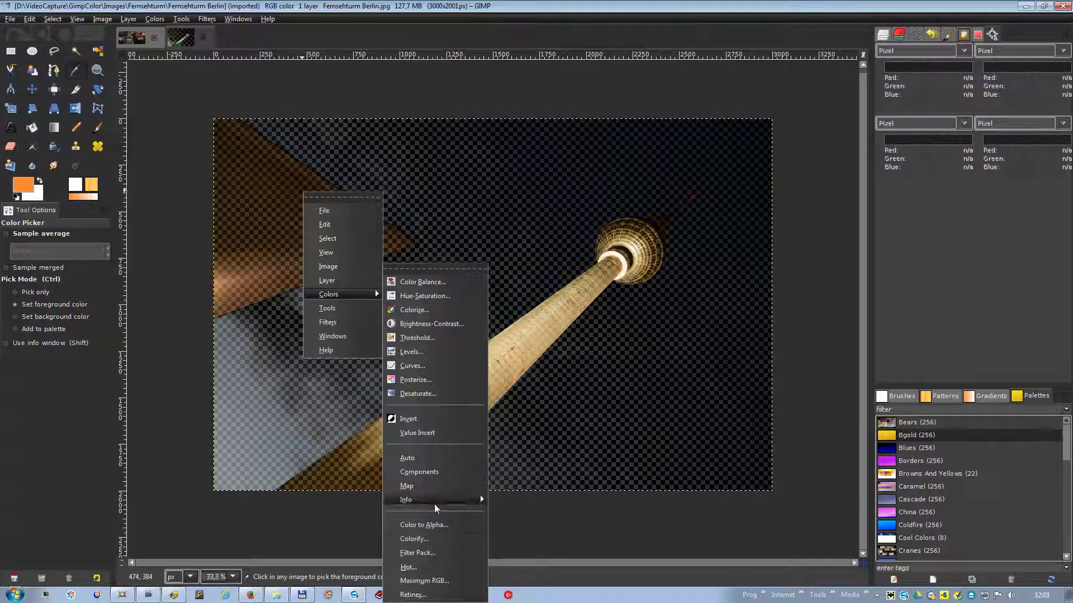
click(416, 539)
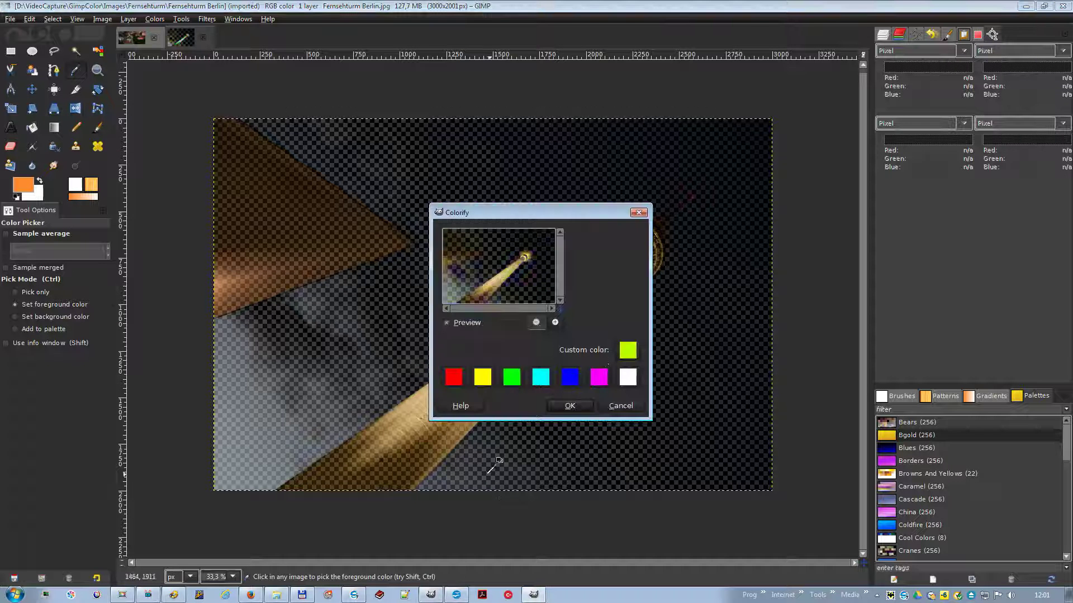
click(626, 355)
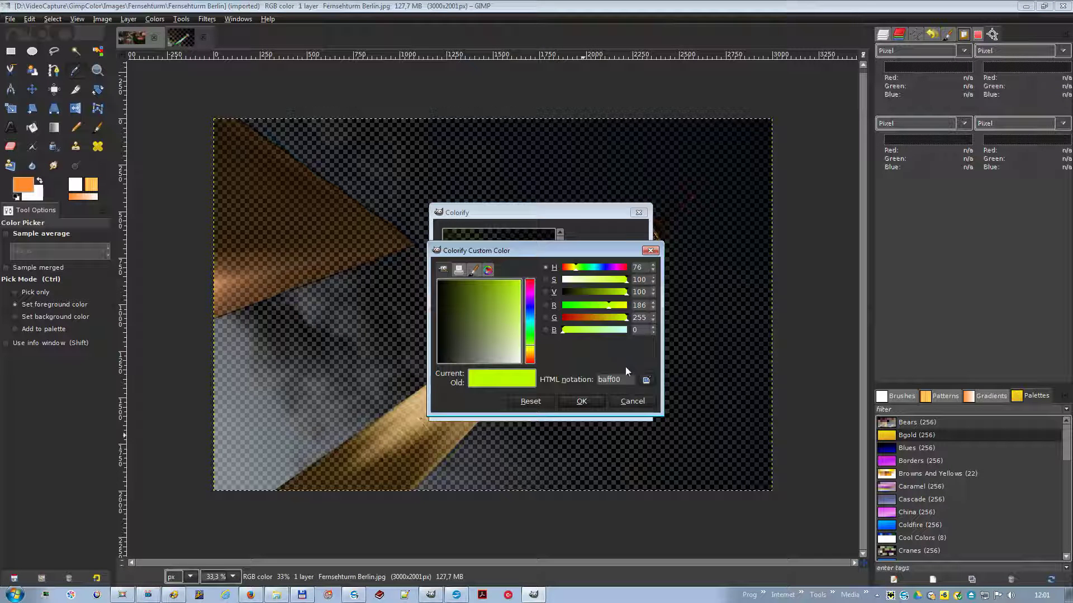
click(582, 401)
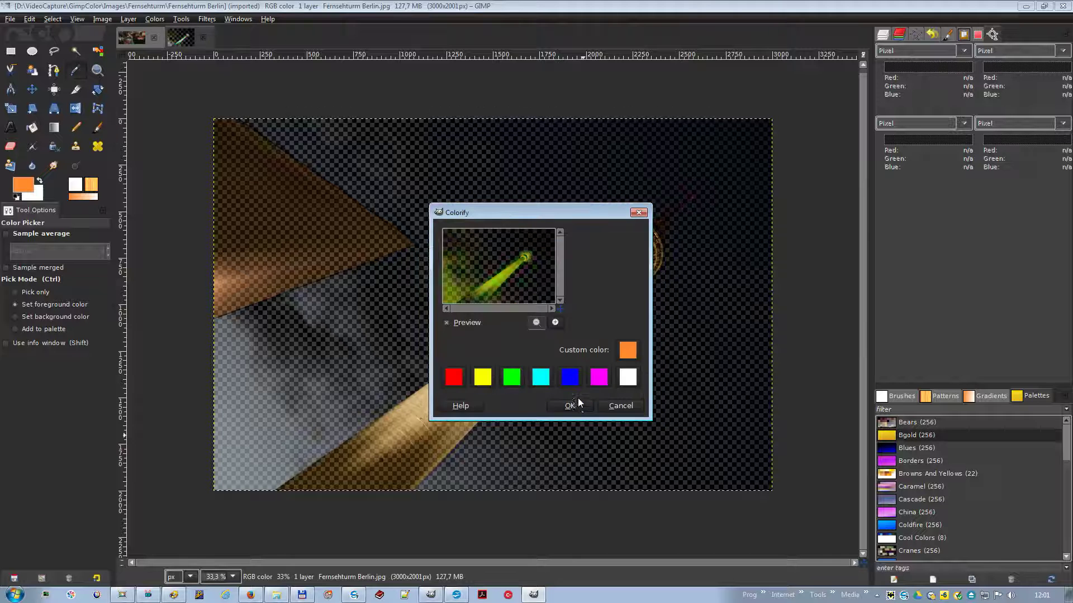
click(575, 406)
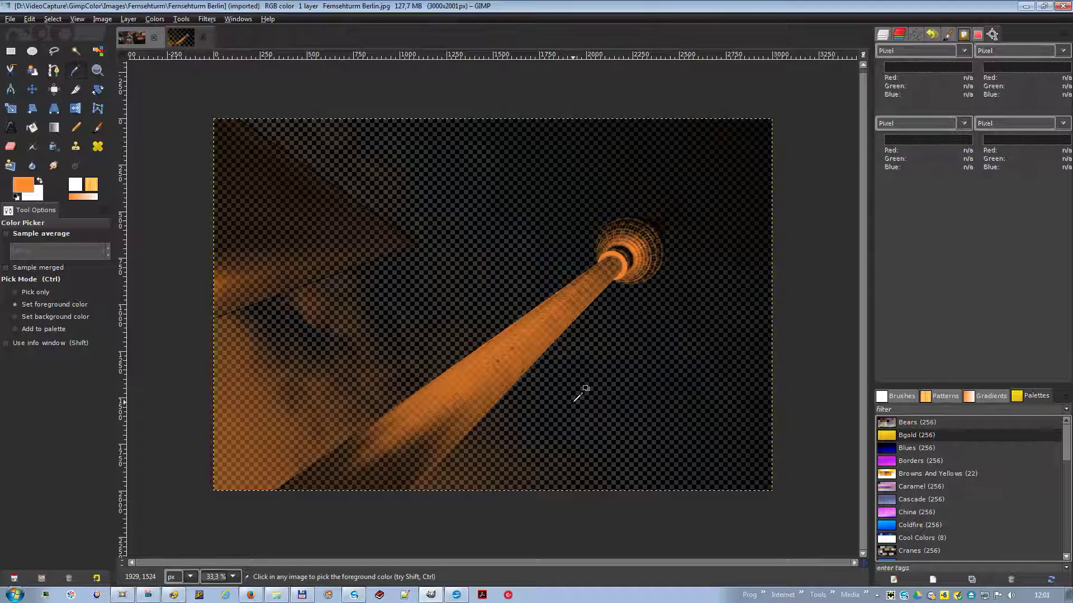
In Filter Pack, reduce the photo's saturation and make it lighter.
right_click(411, 193)
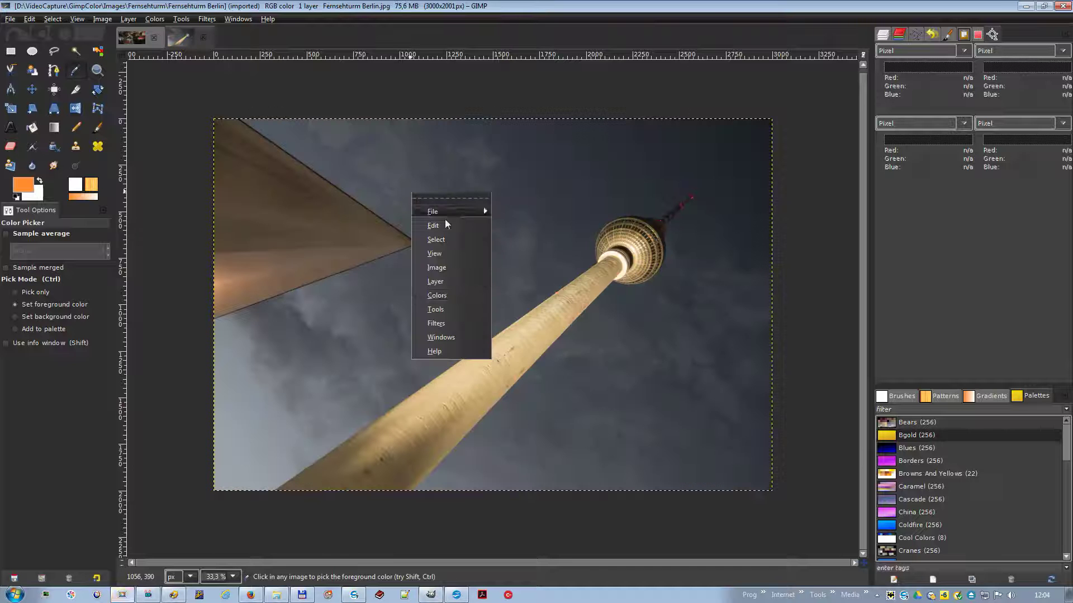
mouse_move(468, 296)
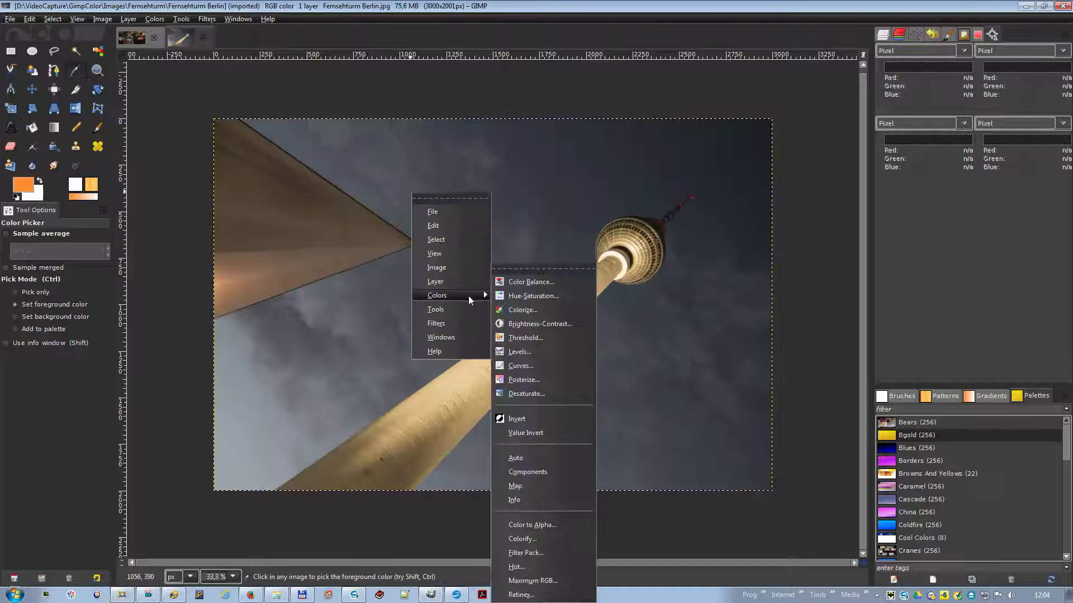
click(550, 553)
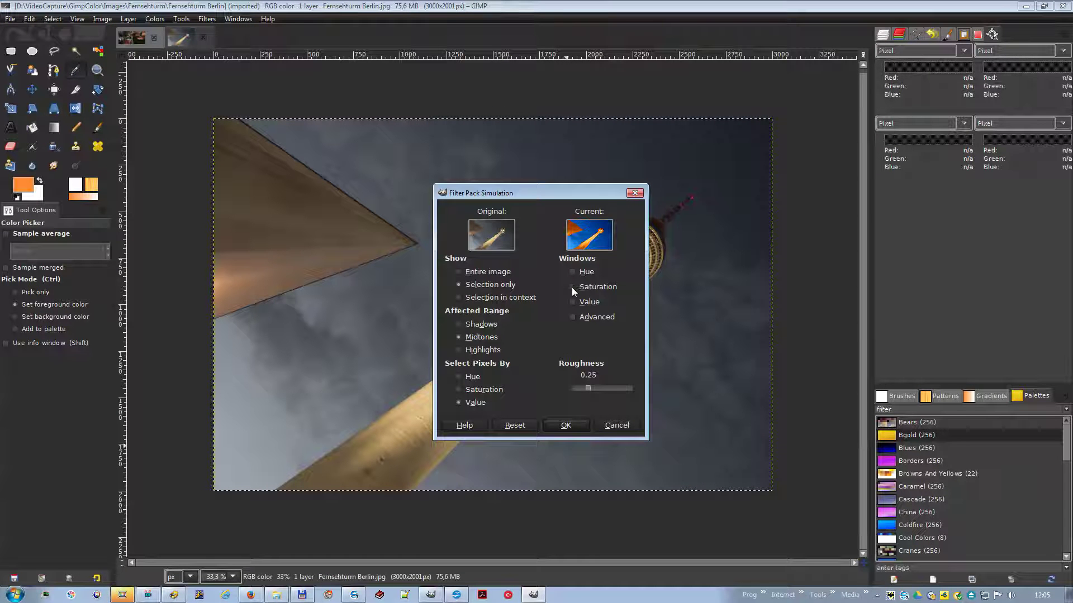
click(572, 287)
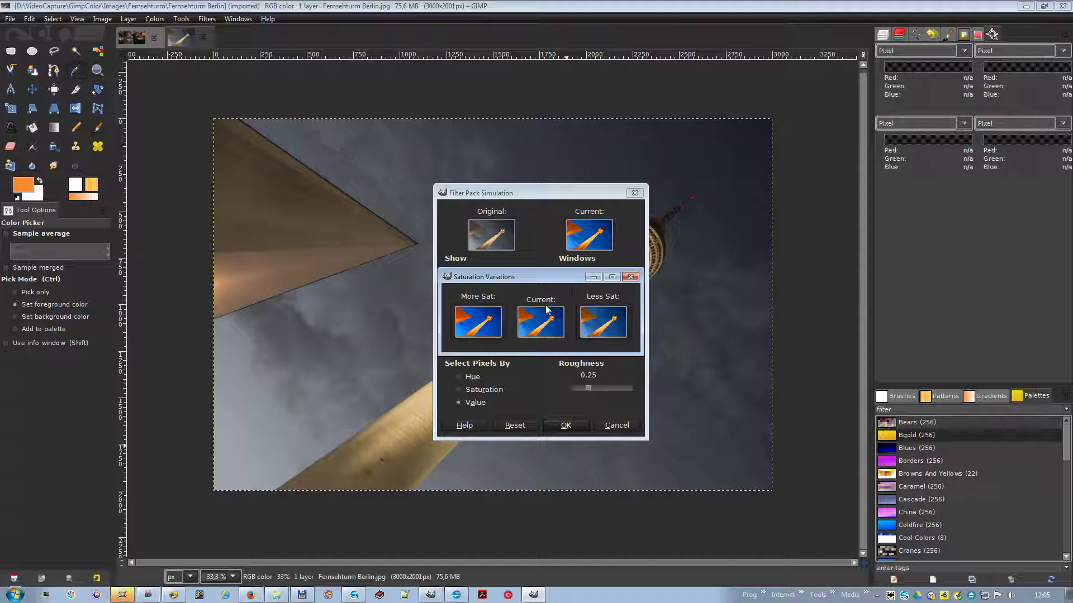
click(591, 318)
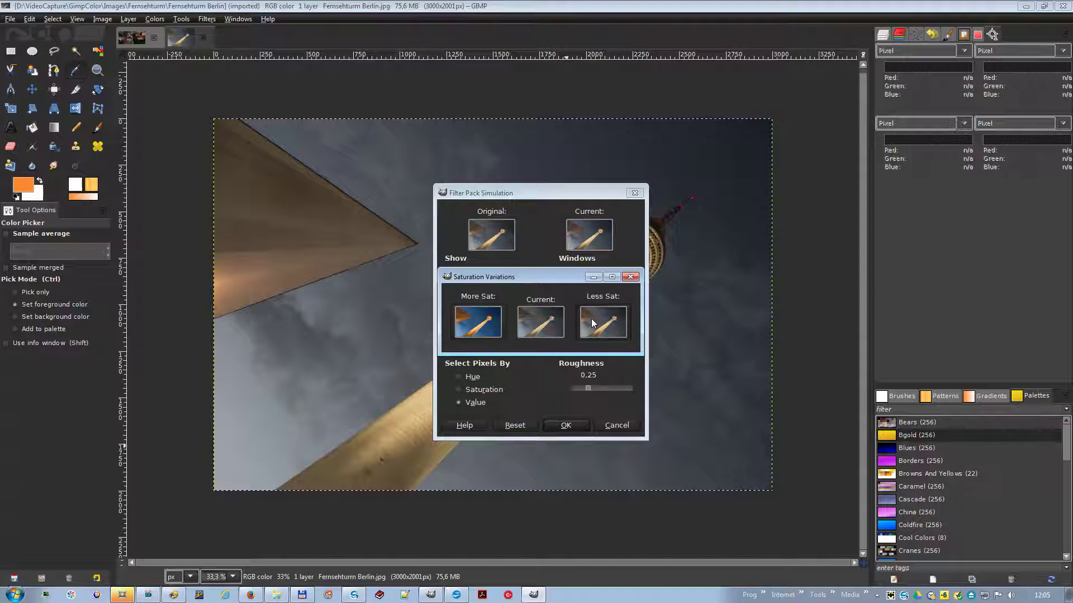
click(631, 277)
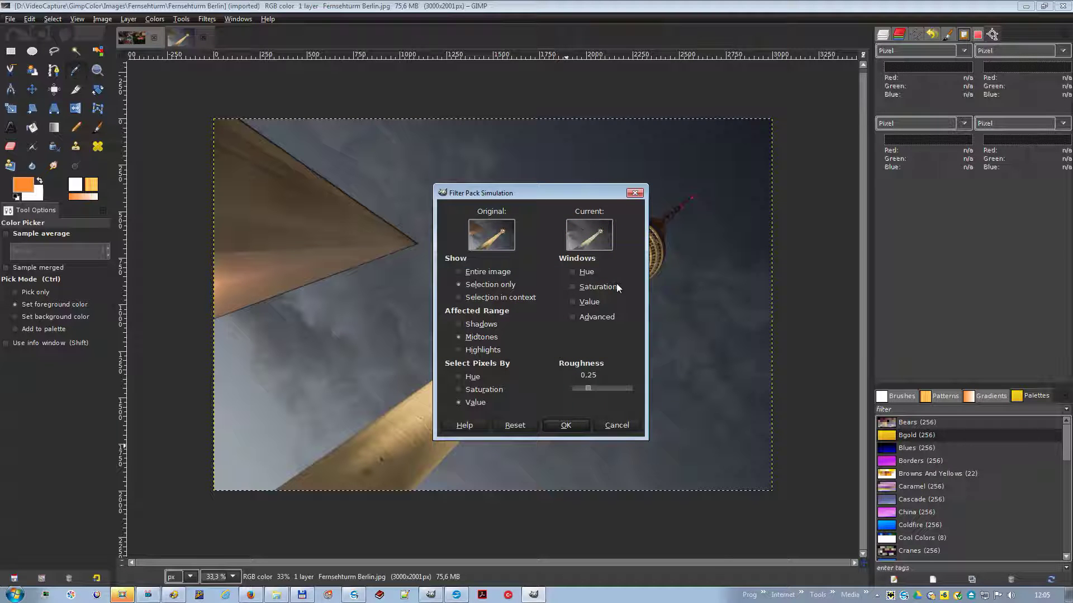
click(583, 303)
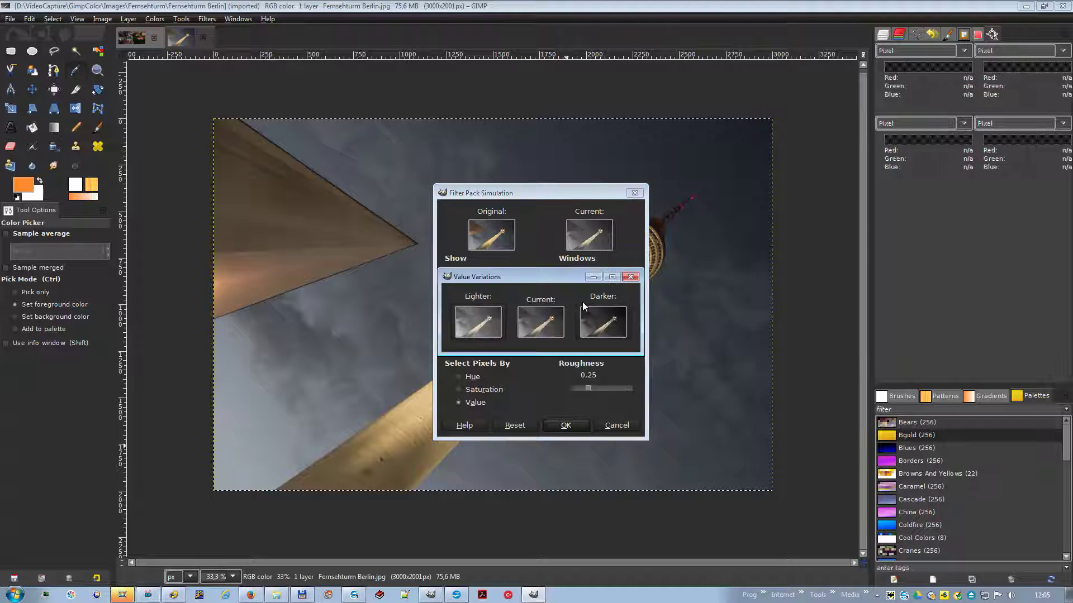
click(479, 323)
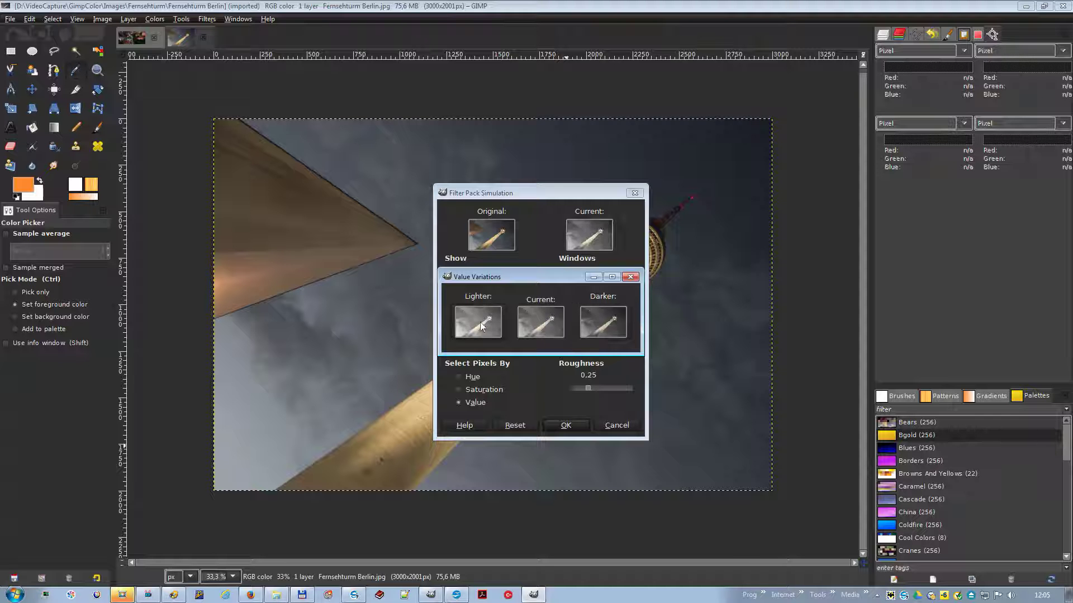
click(629, 278)
Set the range falloff to 0.40, boost saturation, and apply the Filter Pack adjustment.
click(584, 319)
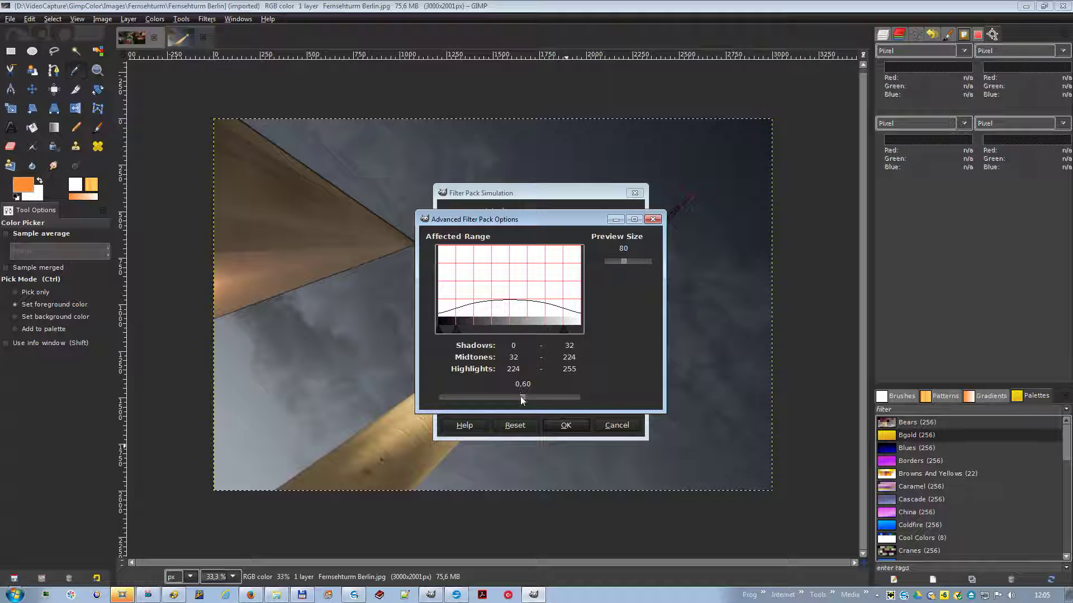
drag(521, 397, 494, 394)
click(652, 219)
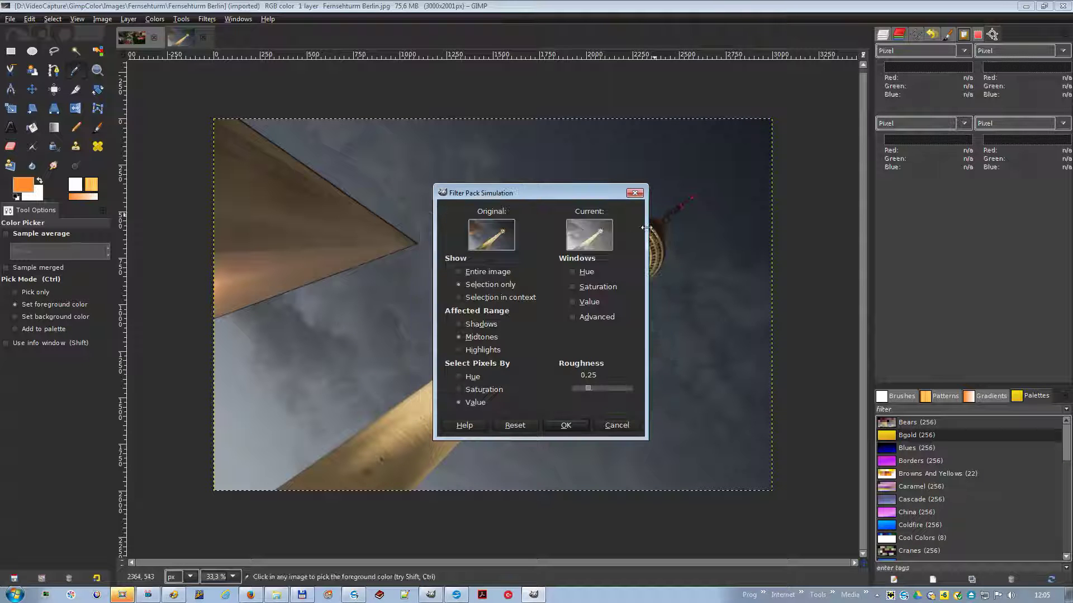
click(589, 287)
click(477, 323)
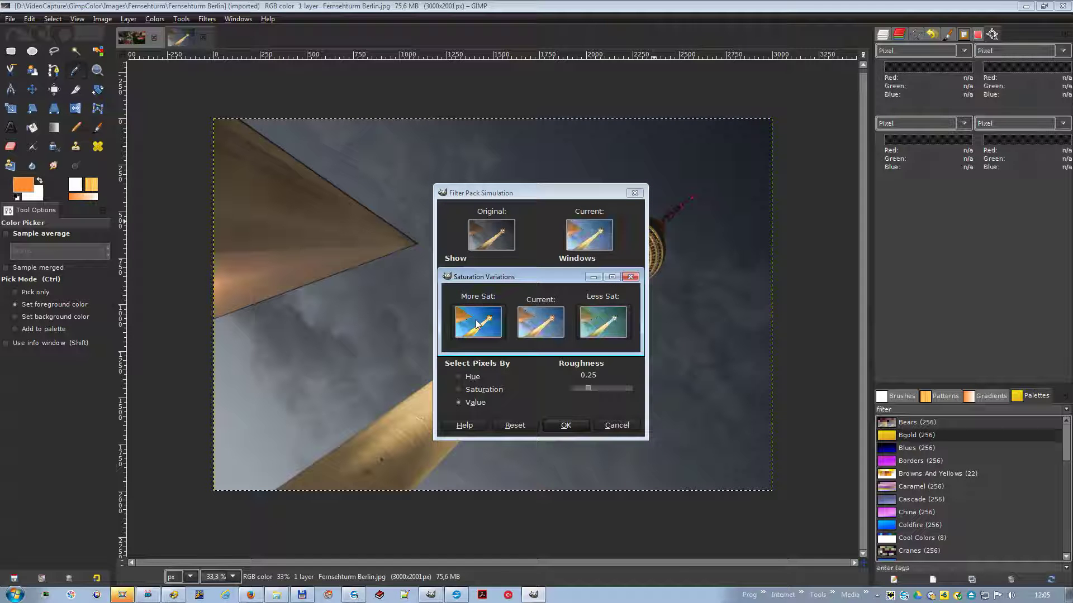
click(632, 277)
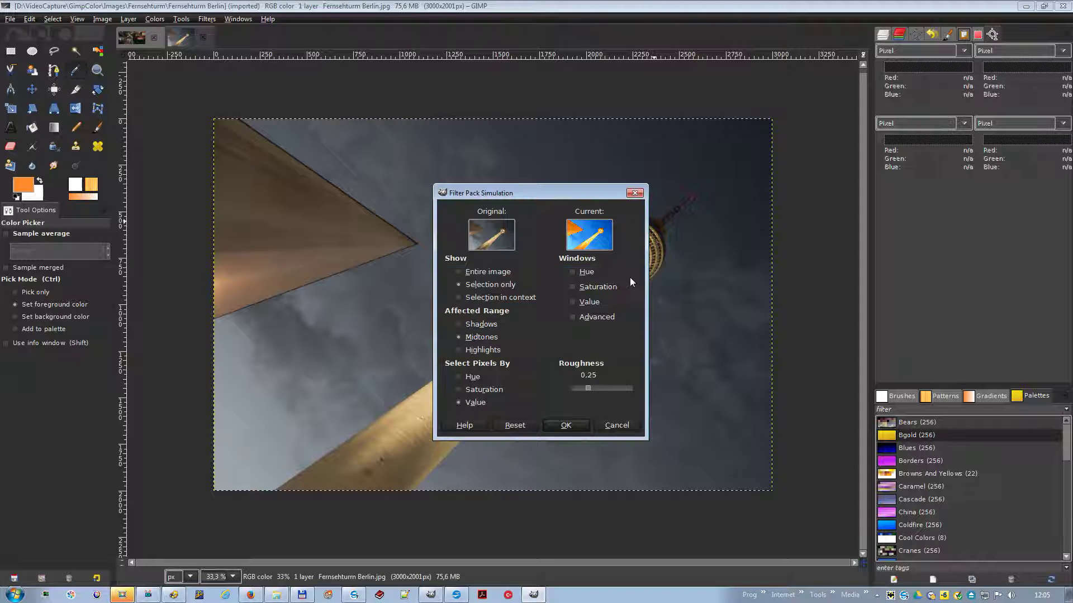
click(565, 426)
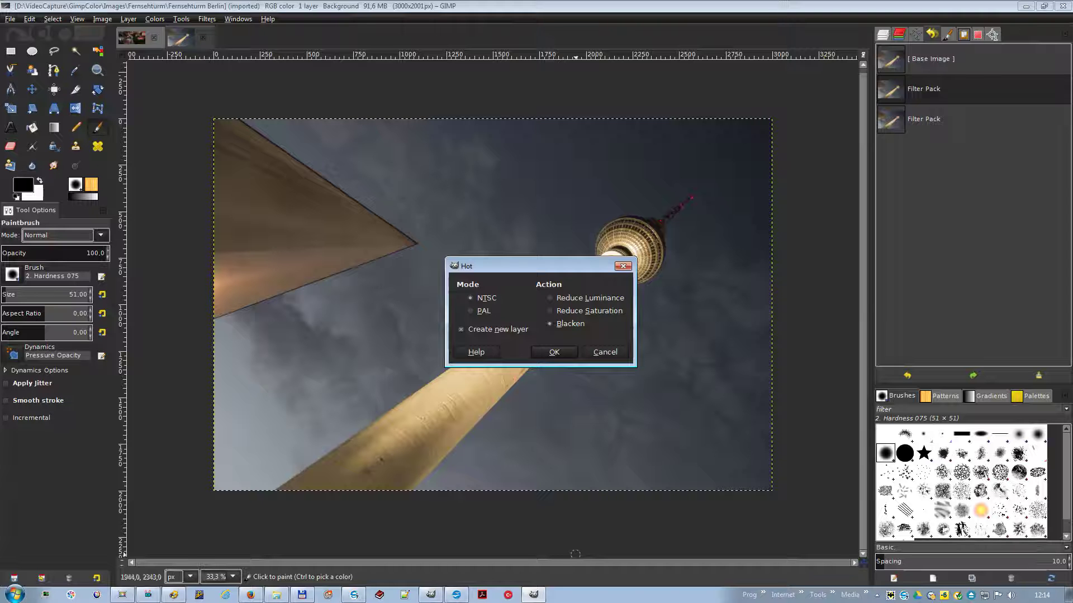
Cancel Hot and apply Maximum RGB with Hold the minimal channels.
key(Escape)
right_click(402, 225)
mouse_move(448, 333)
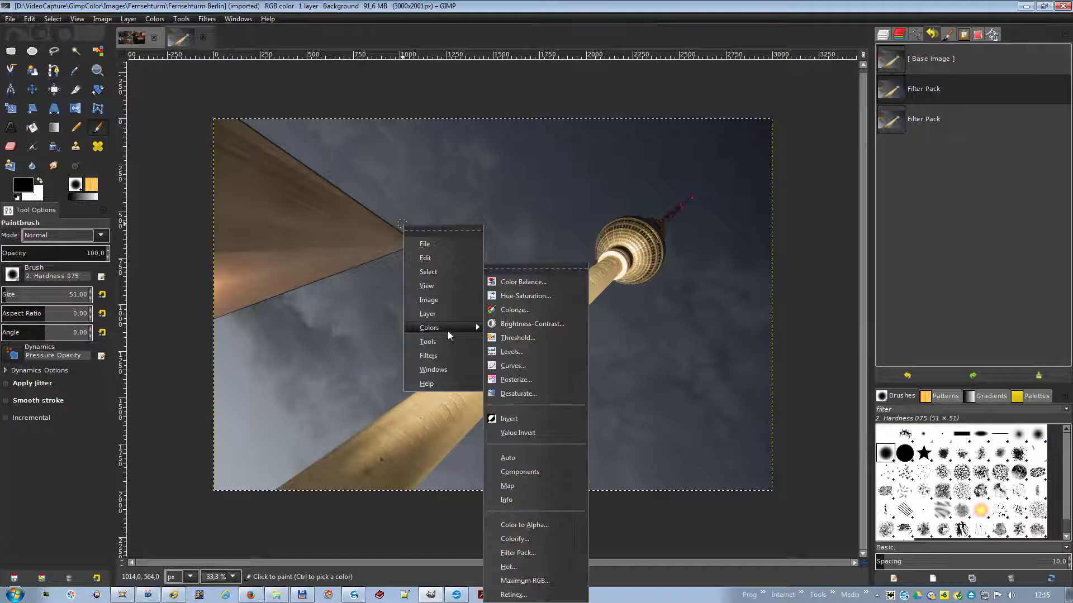
click(522, 581)
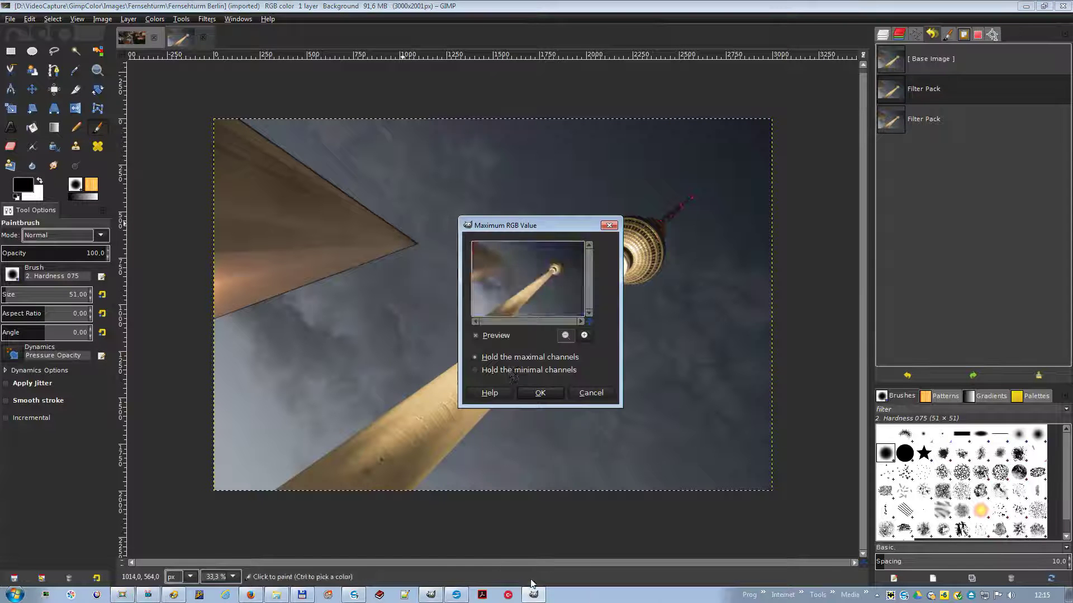
click(507, 370)
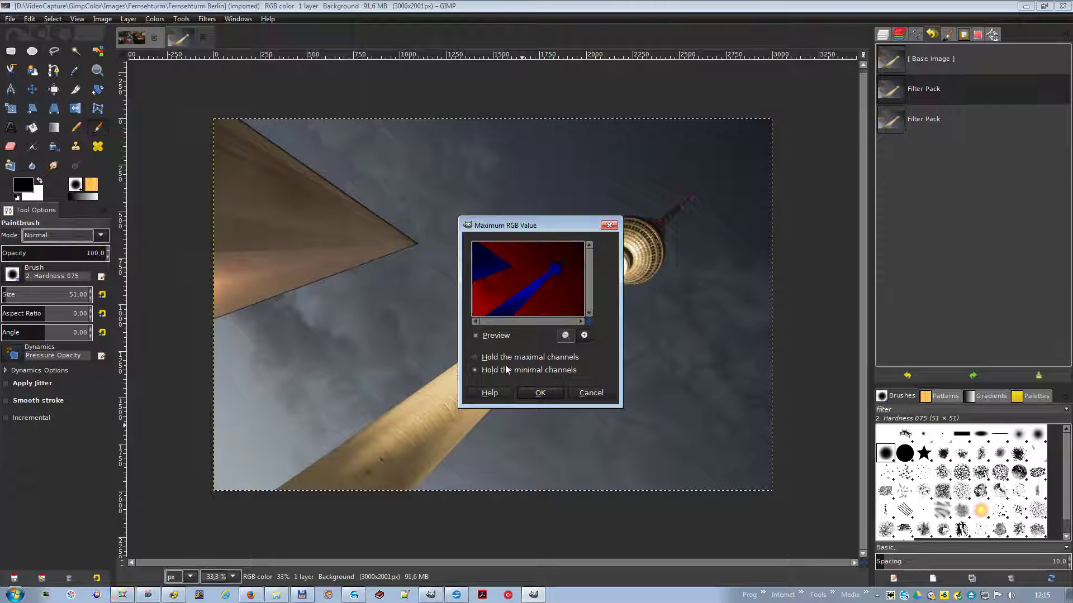
click(540, 393)
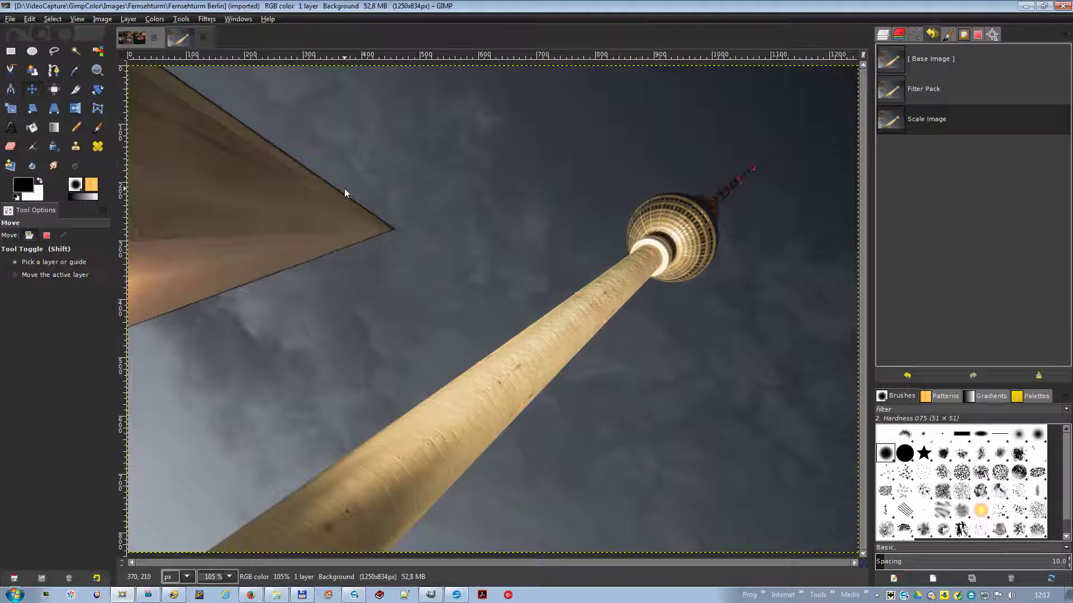
Run Retinex enhancement on the photo at Uniform level.
right_click(346, 191)
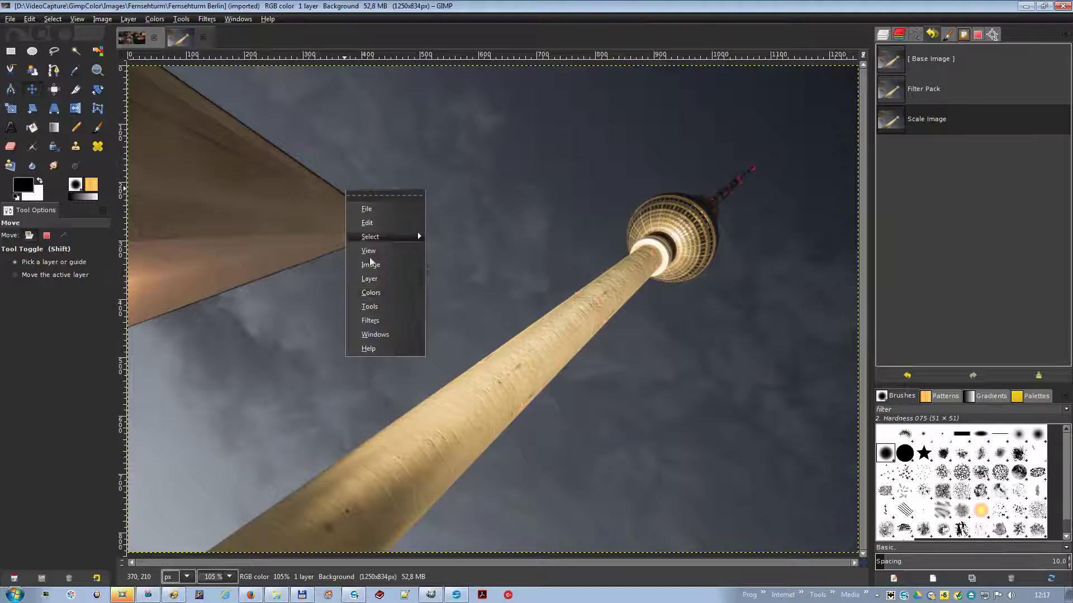
mouse_move(380, 293)
click(464, 581)
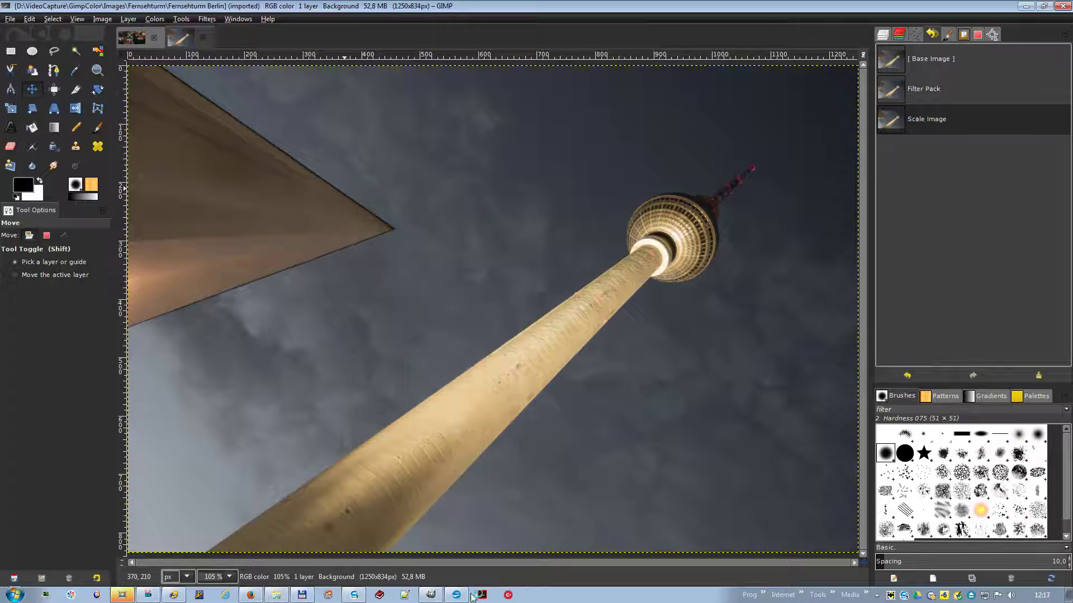
click(551, 339)
click(535, 352)
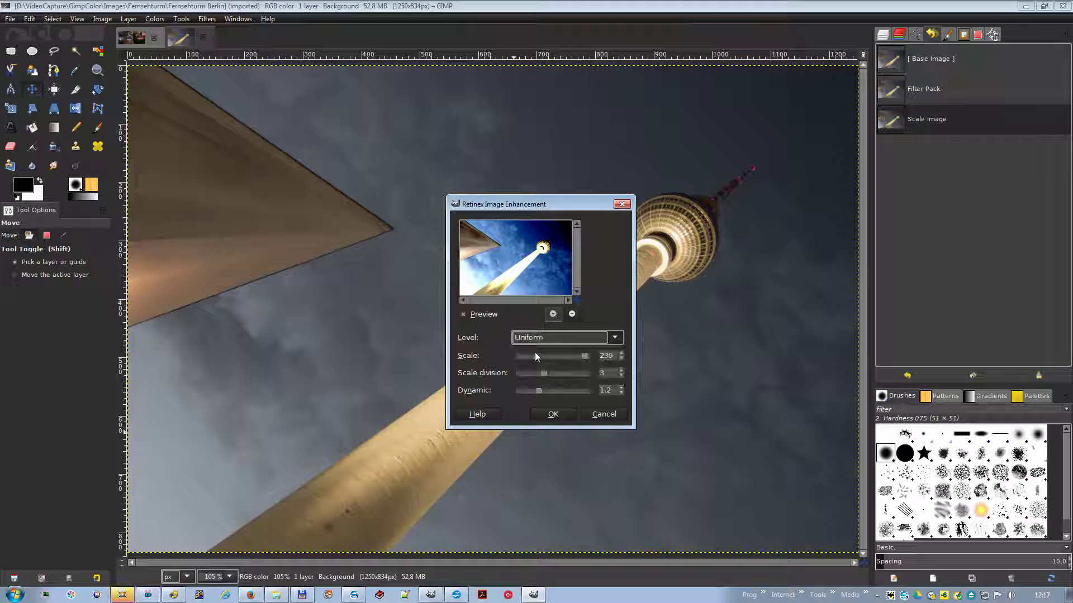
click(552, 415)
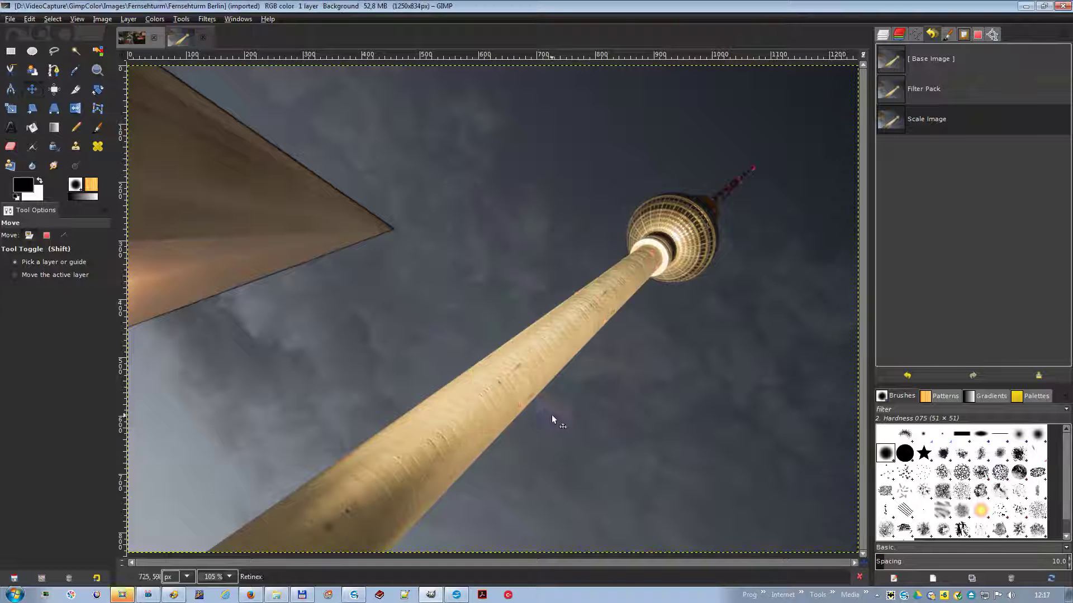